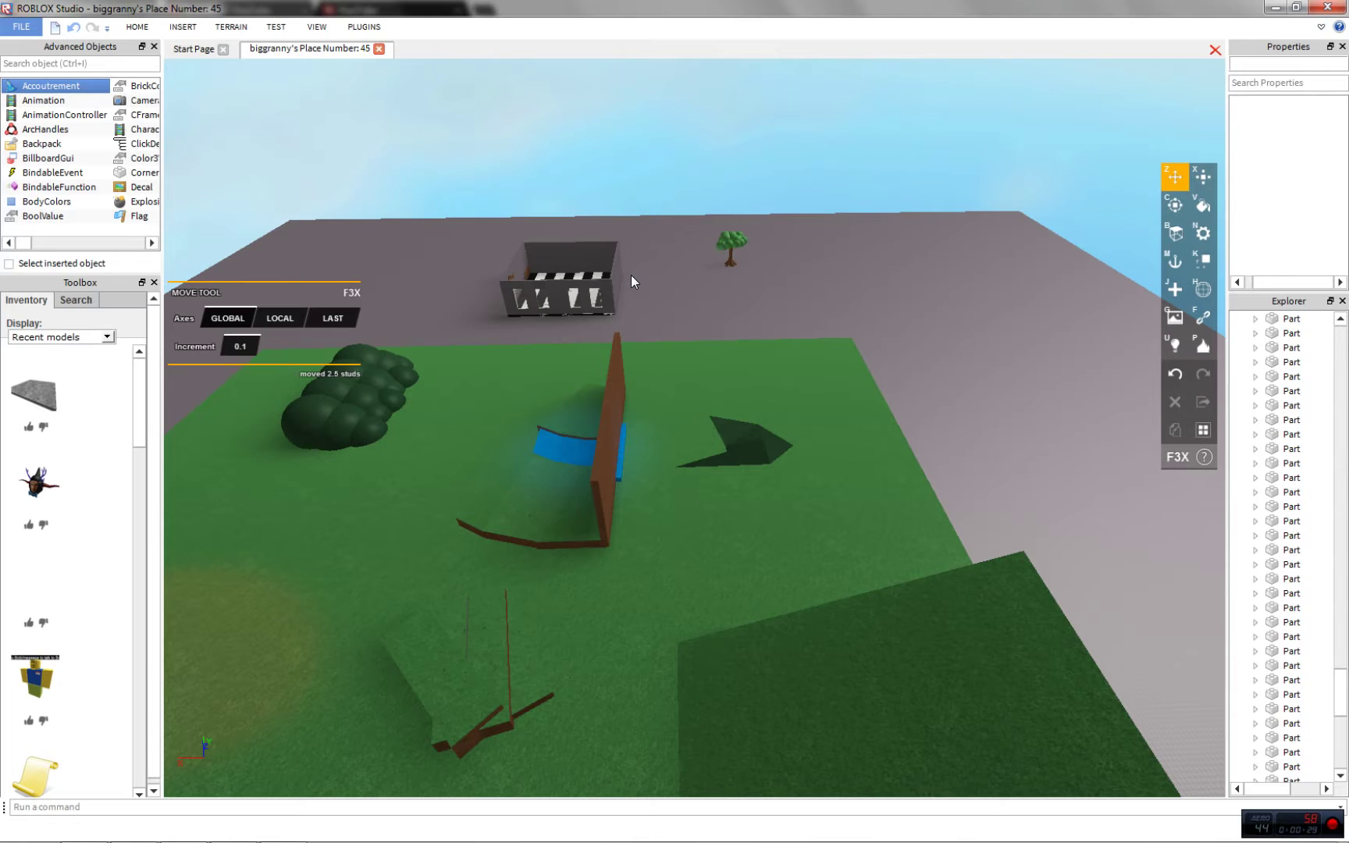
- Clone the brown slate wall and move the copy about 54 studs along the X axis to face the original
key("w")
right_click_drag(631, 275, 695, 373)
left_click(775, 430)
key("w")
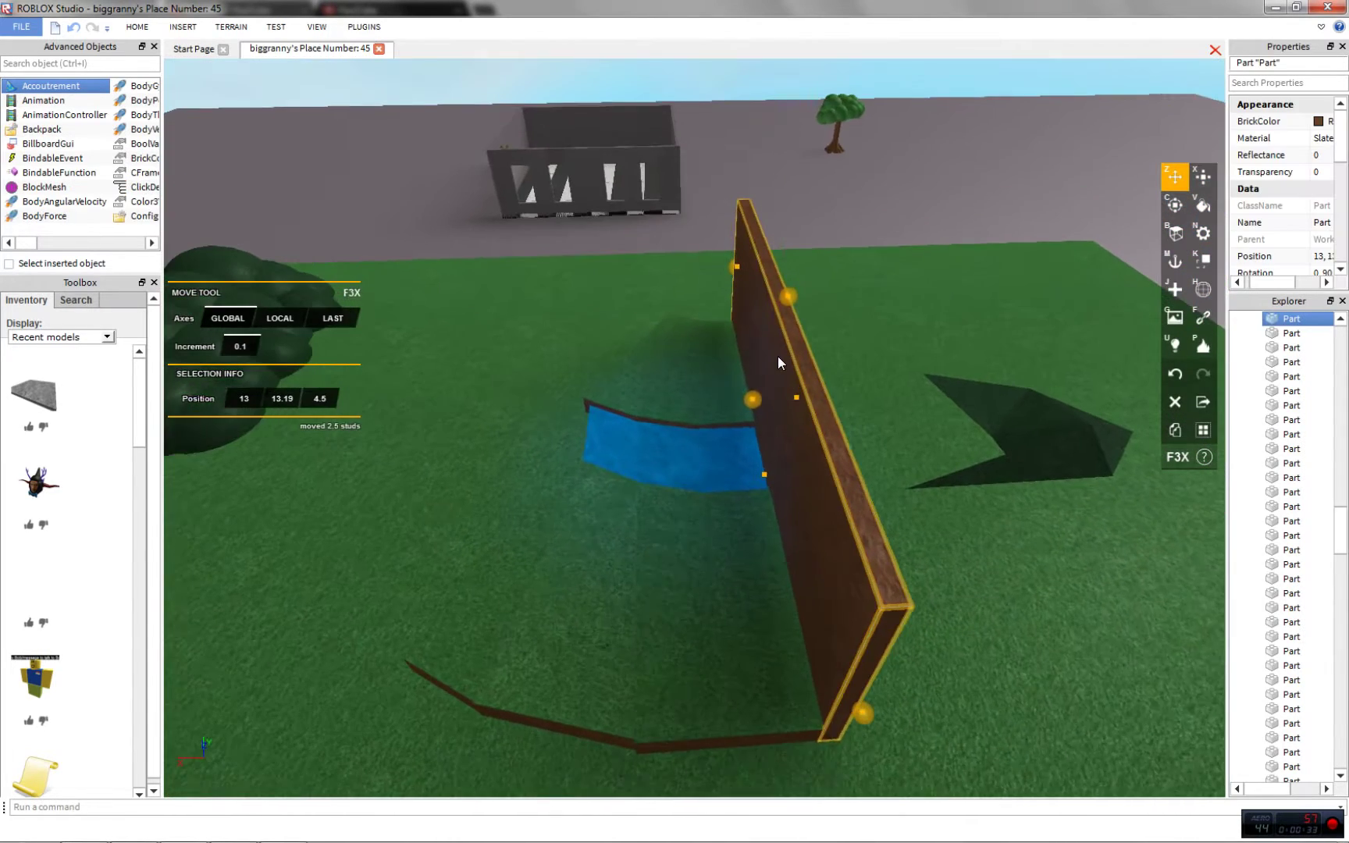
key("s")
key("shift+c")
key("a")
left_click_drag(749, 400, 496, 421)
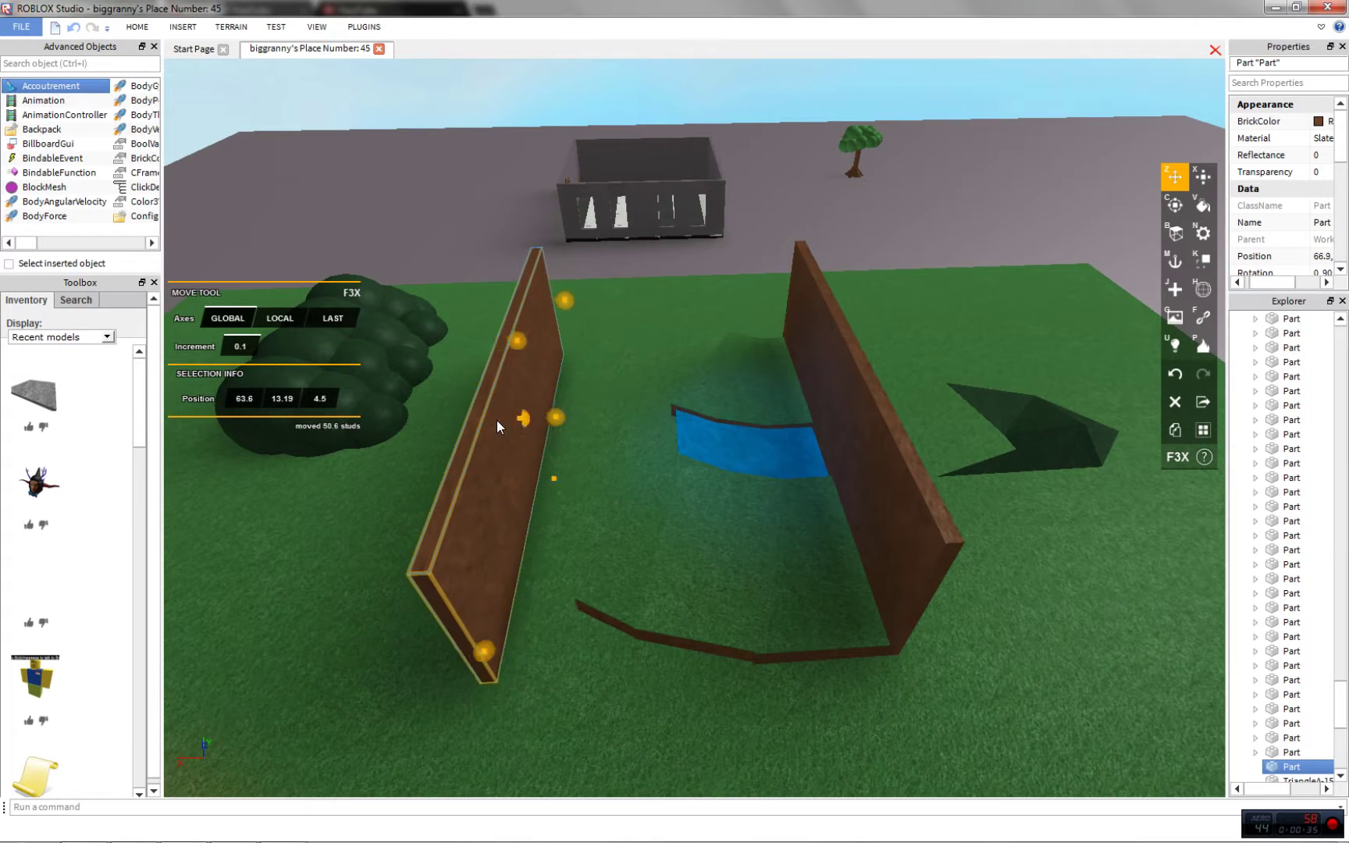
right_click_drag(591, 288, 583, 288)
left_click(588, 288)
- Activate the Curve drawing plugin
key("s")
key("w")
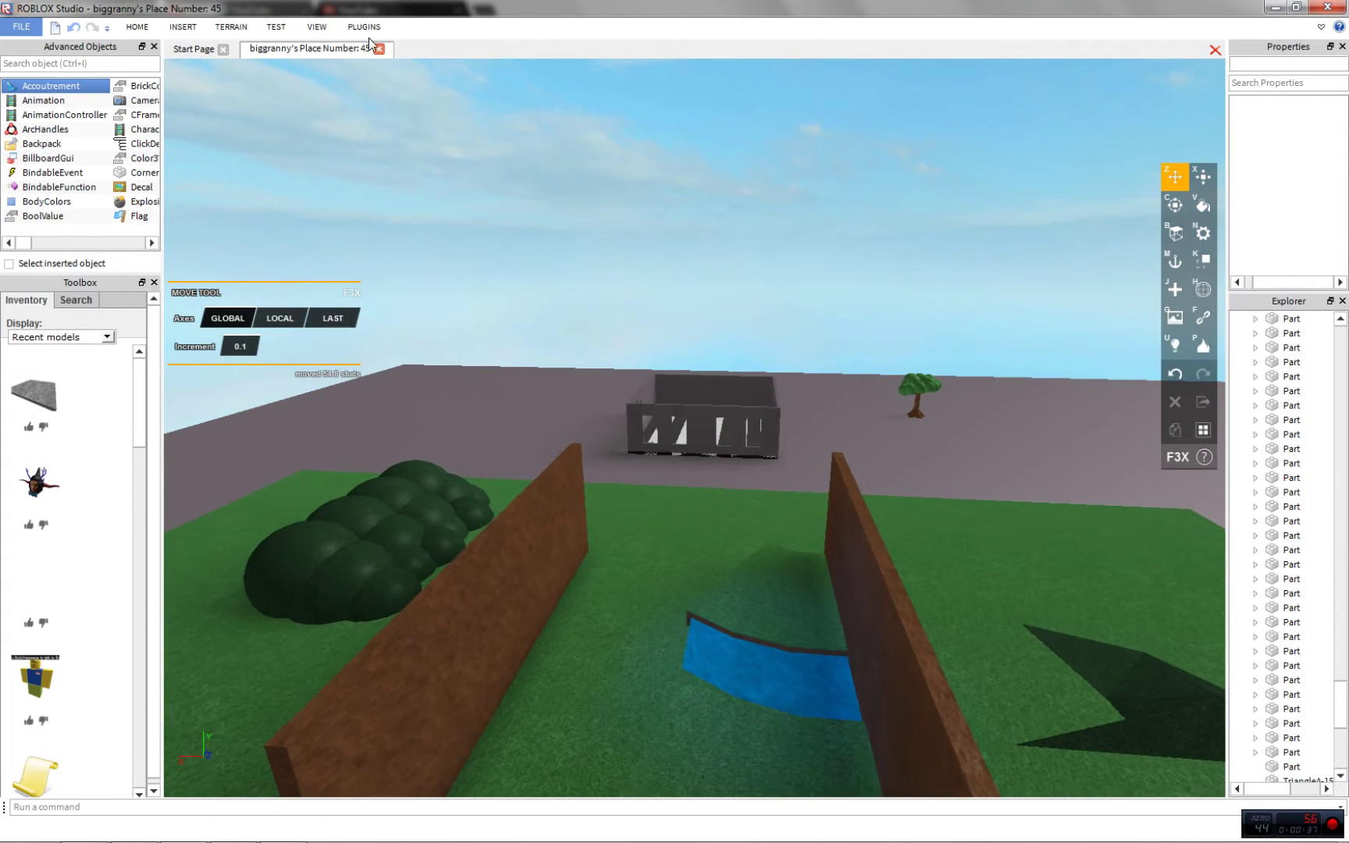
left_click(366, 29)
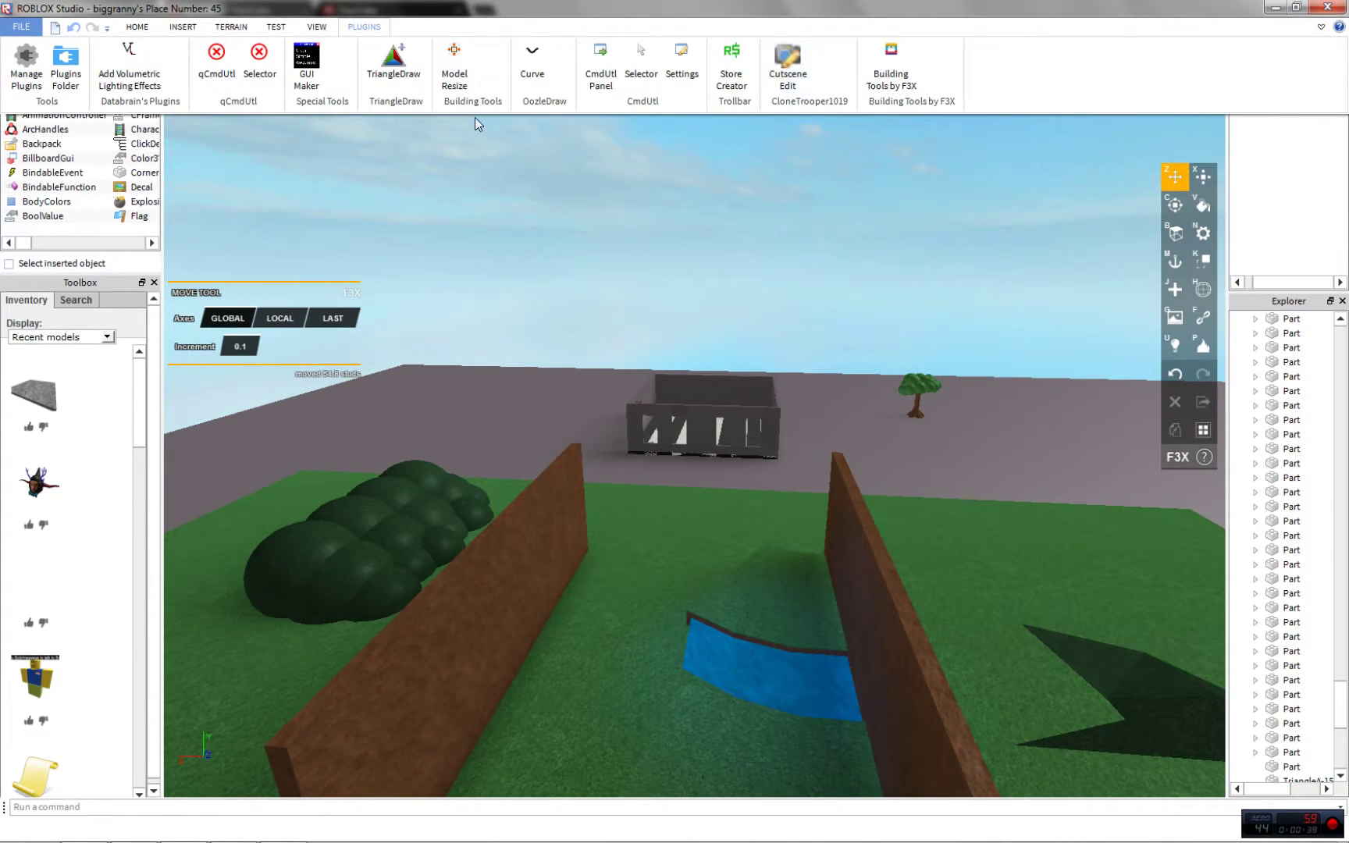
left_click(533, 58)
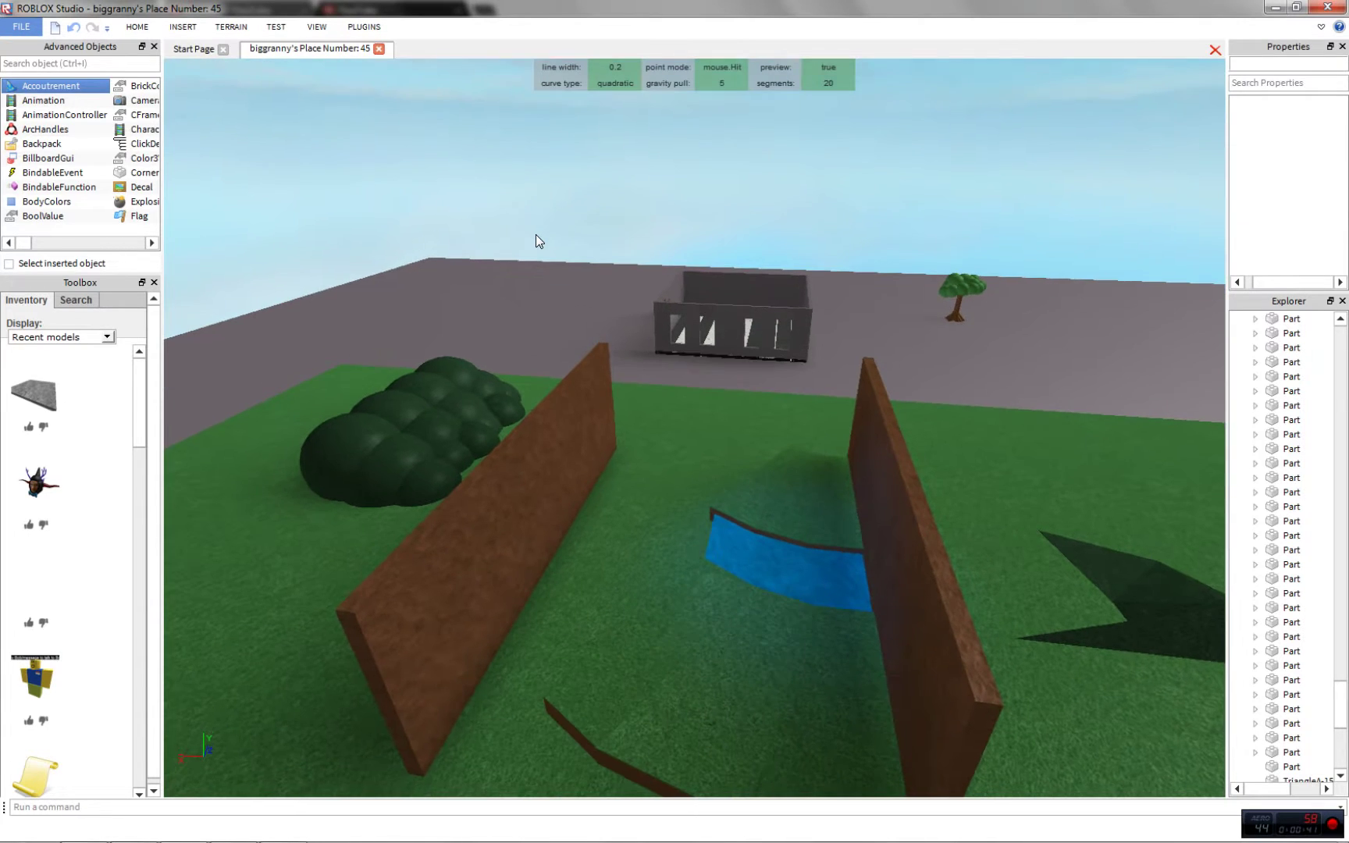
- Browse the catalog's plugins on the Start Page and open the "oozledraw toolbar: draw curve/rope" plugin page
left_click(187, 48)
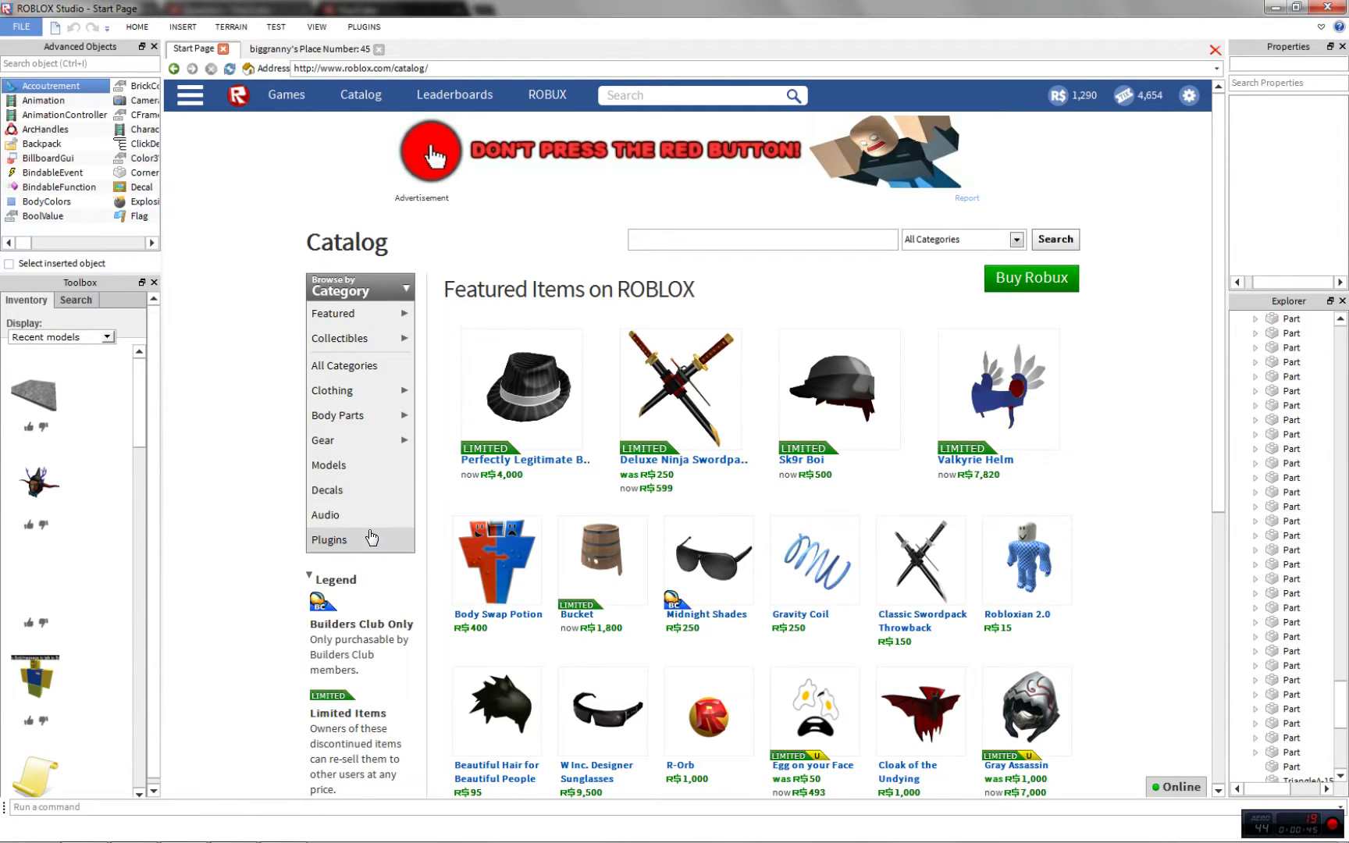
scroll(789, 437, "down", 5)
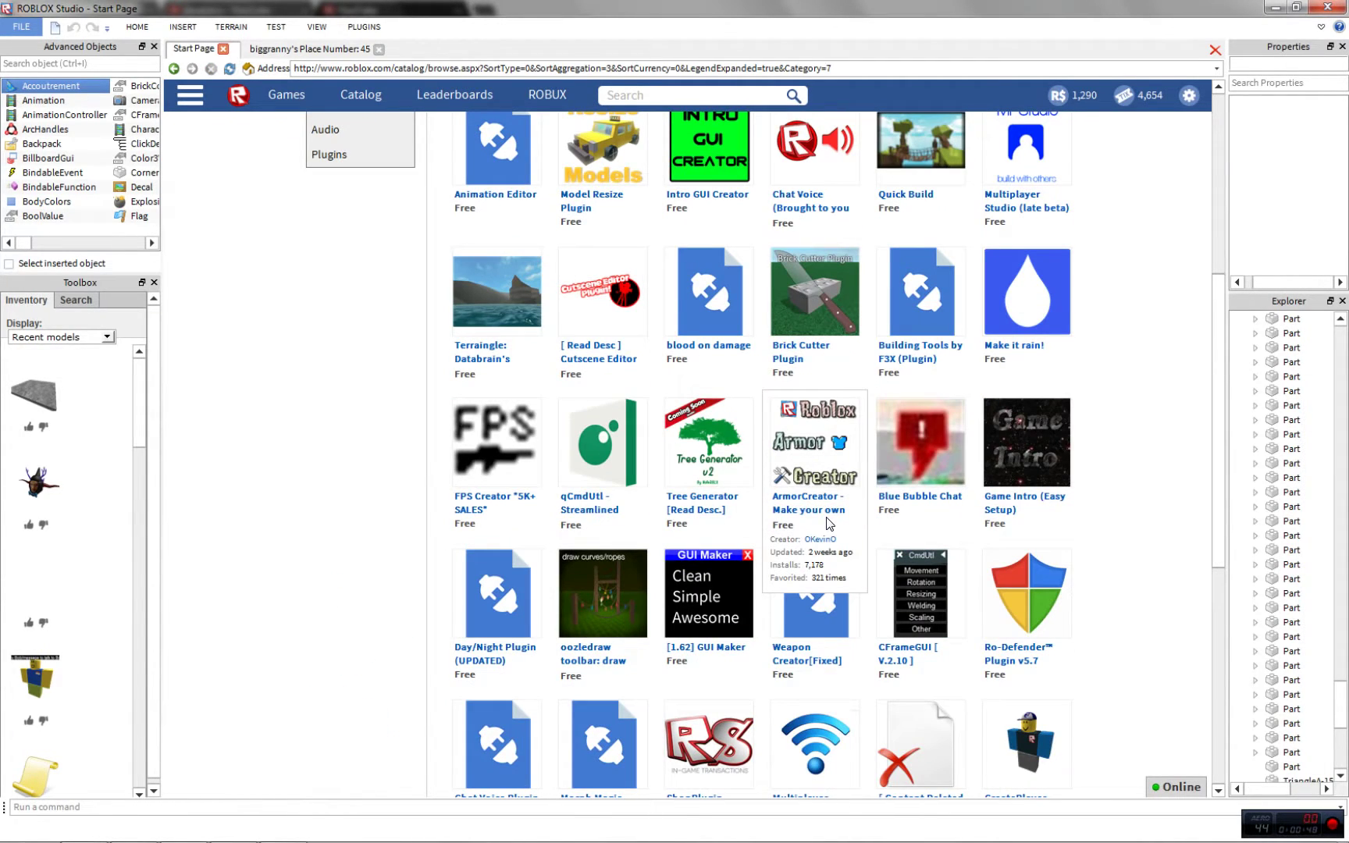
scroll(828, 523, "down", 2)
left_click(612, 404)
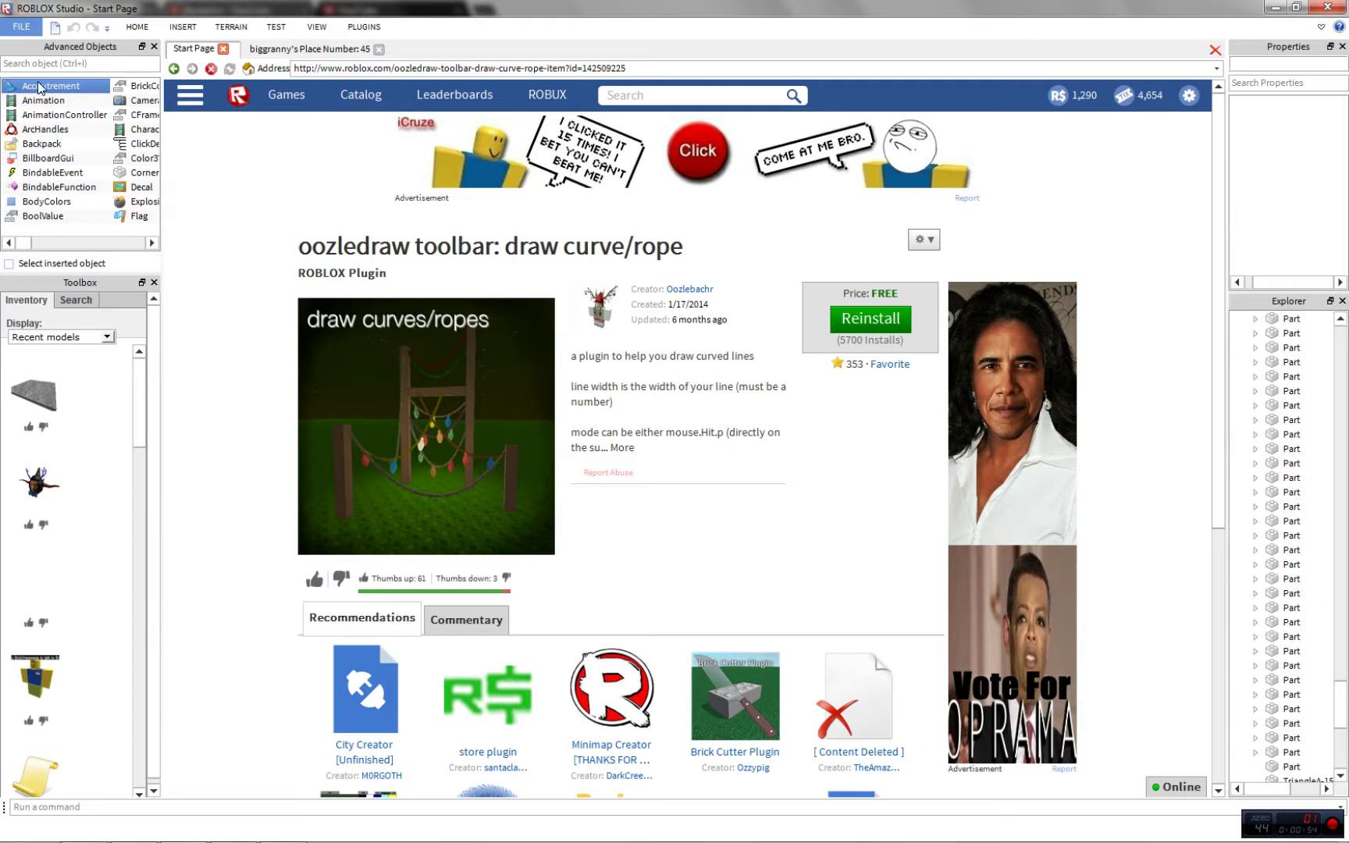
- Search the plugin catalog for "rope" and return to the place being edited
left_click(184, 74)
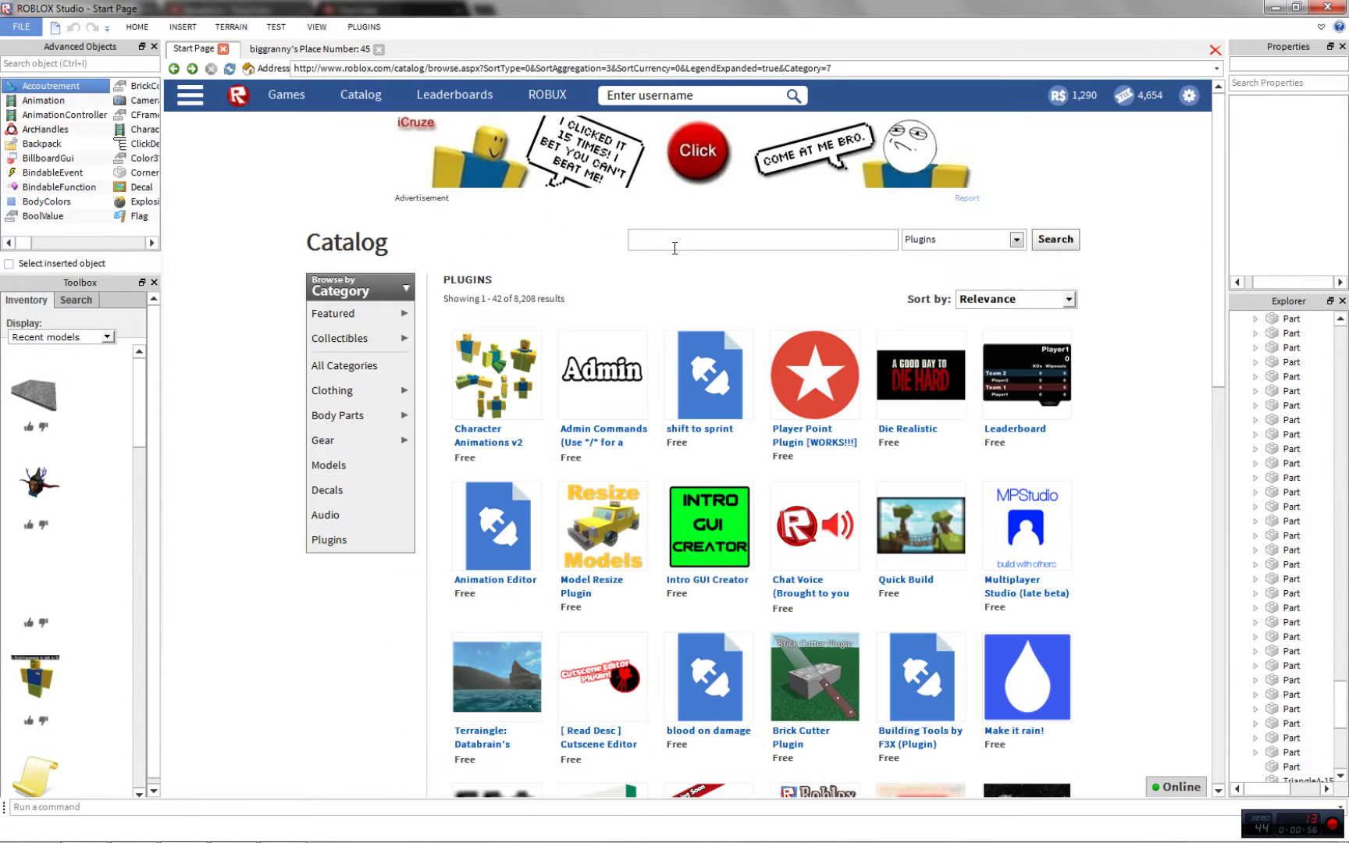
key("Return")
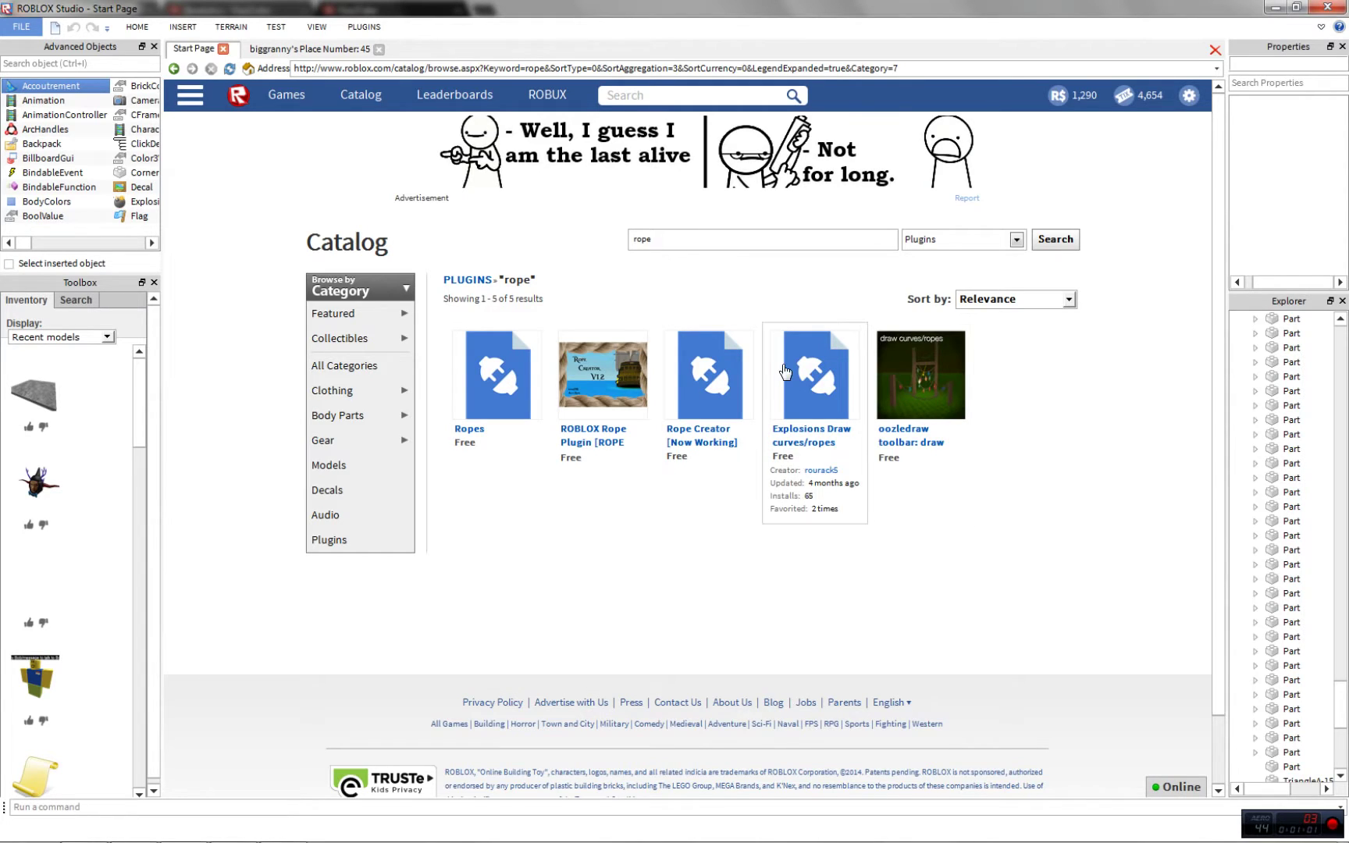
mouse_move(917, 382)
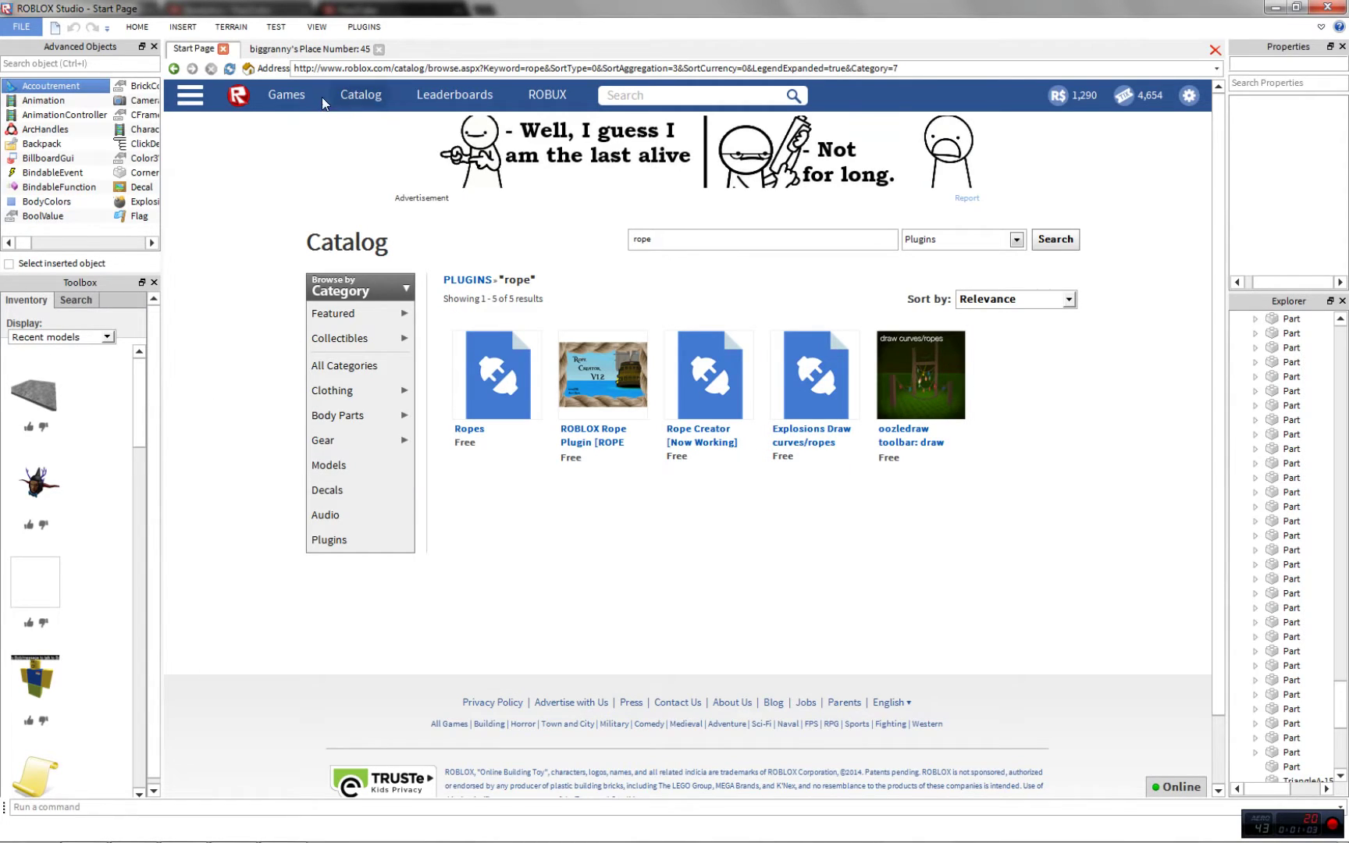
left_click(283, 98)
left_click(312, 49)
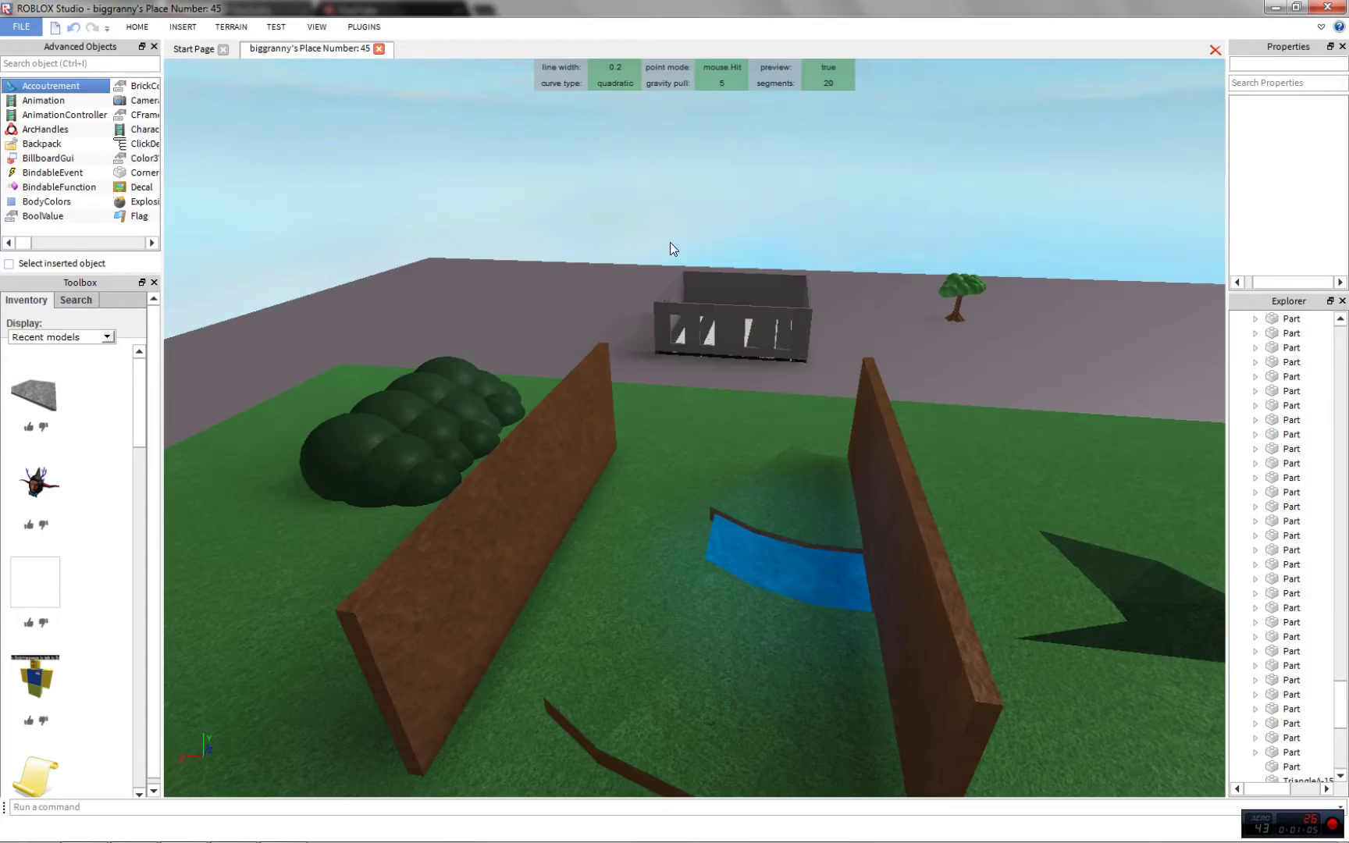
- Draw a quadratic rope between the inner faces of the two brown walls, near their closer ends
right_click_drag(674, 289, 698, 285)
key("w")
key("s")
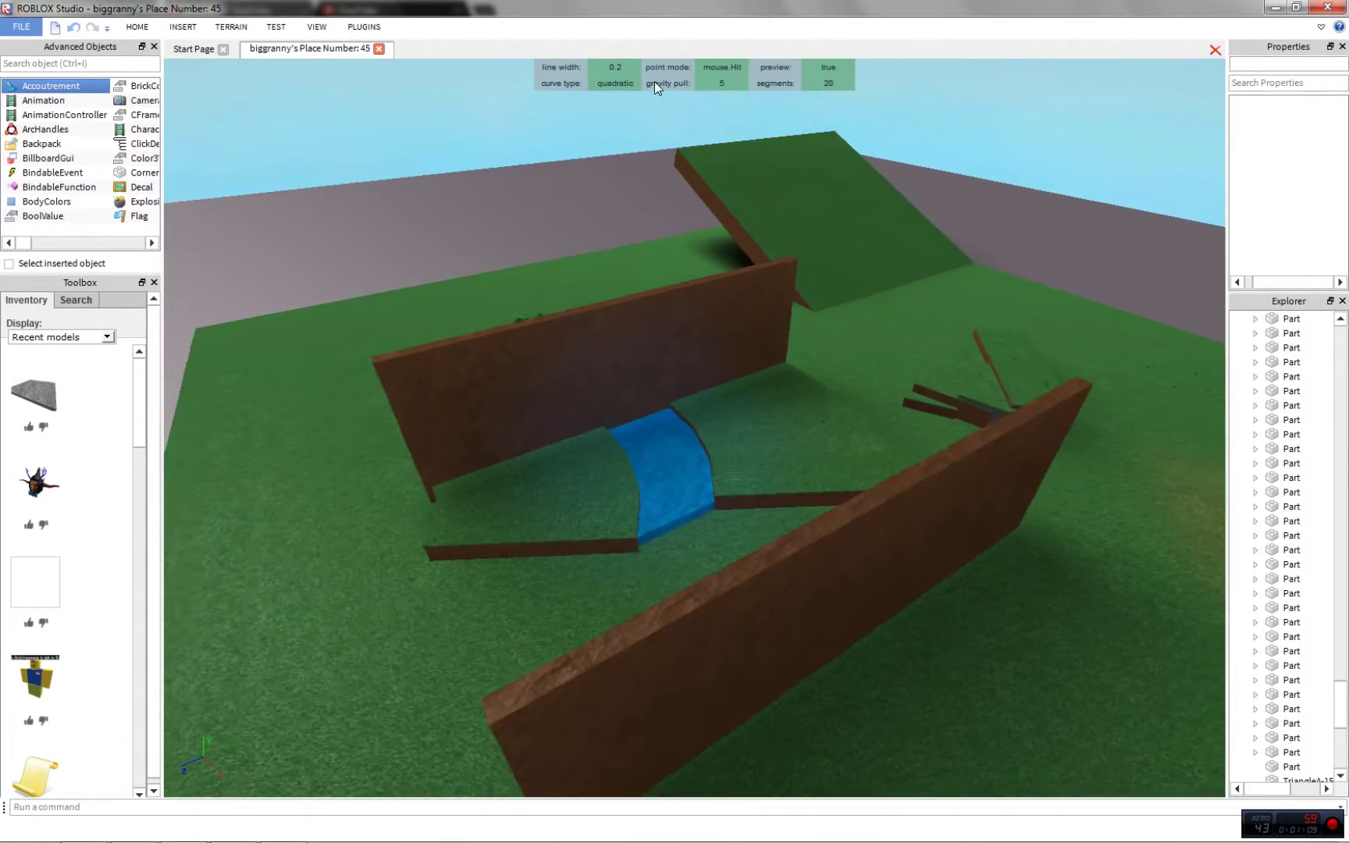
key("a")
key("w")
key("d")
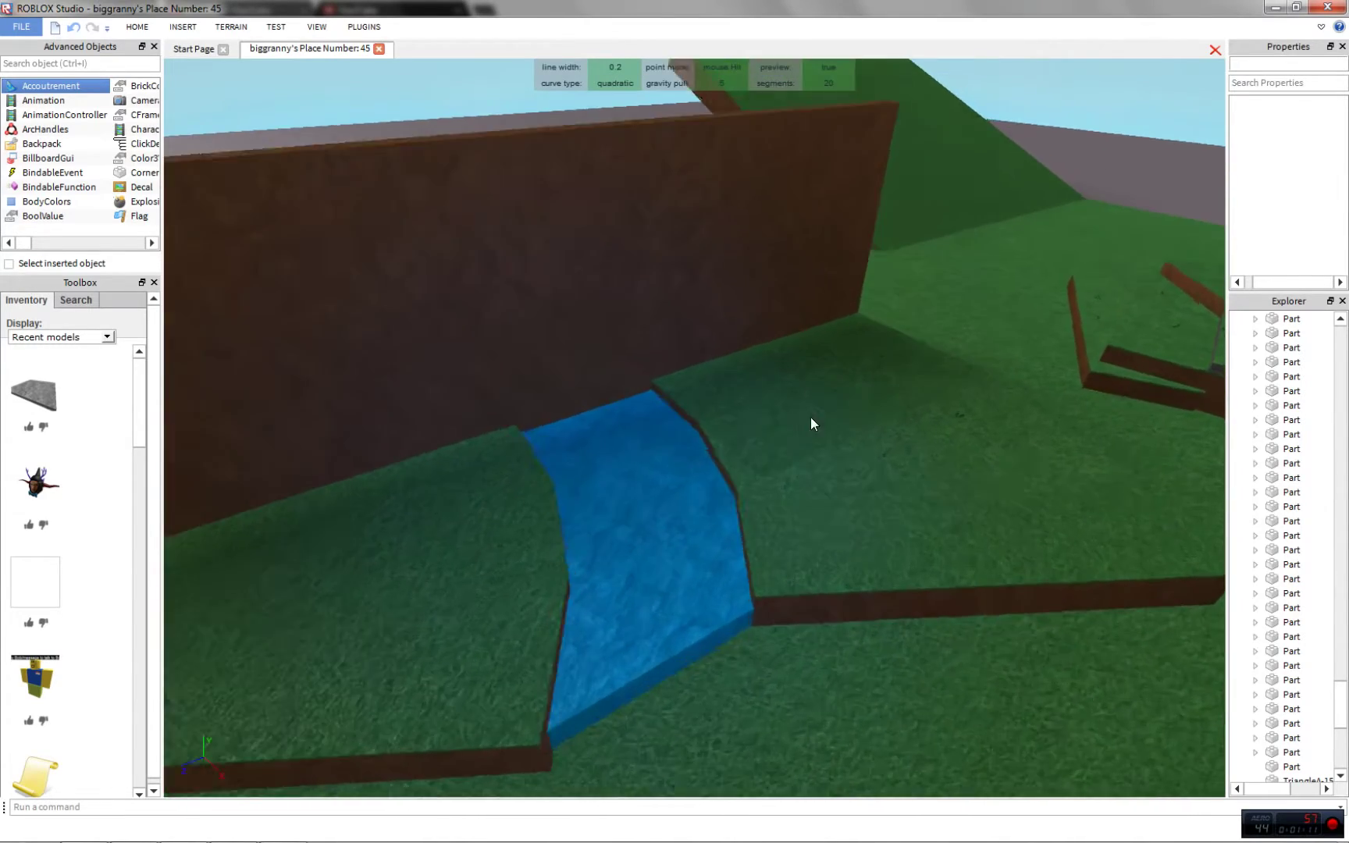
key("w")
right_click_drag(807, 409, 807, 409)
key("s")
left_click(746, 346)
right_click_drag(747, 318, 734, 320)
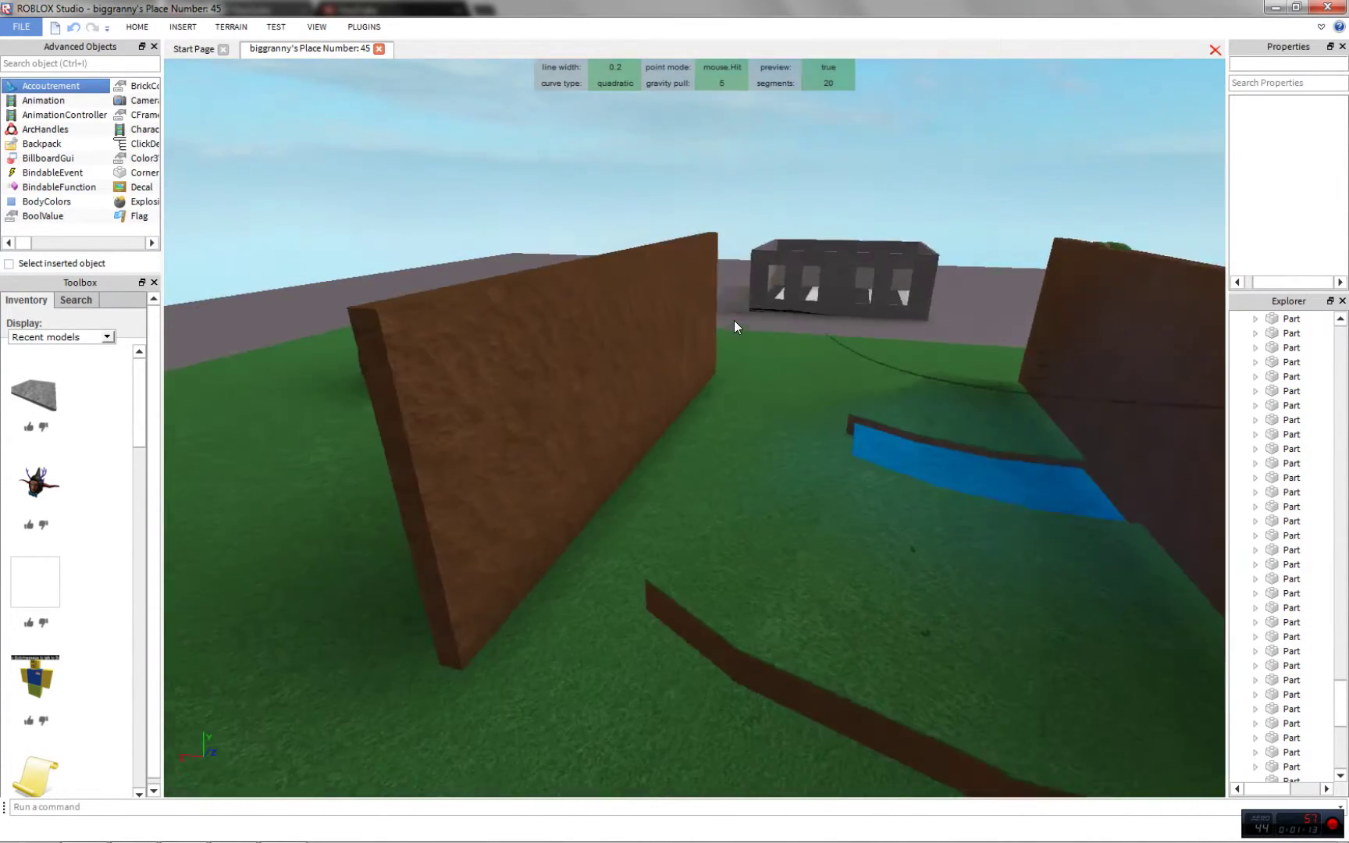
scroll(734, 320, "down", 3)
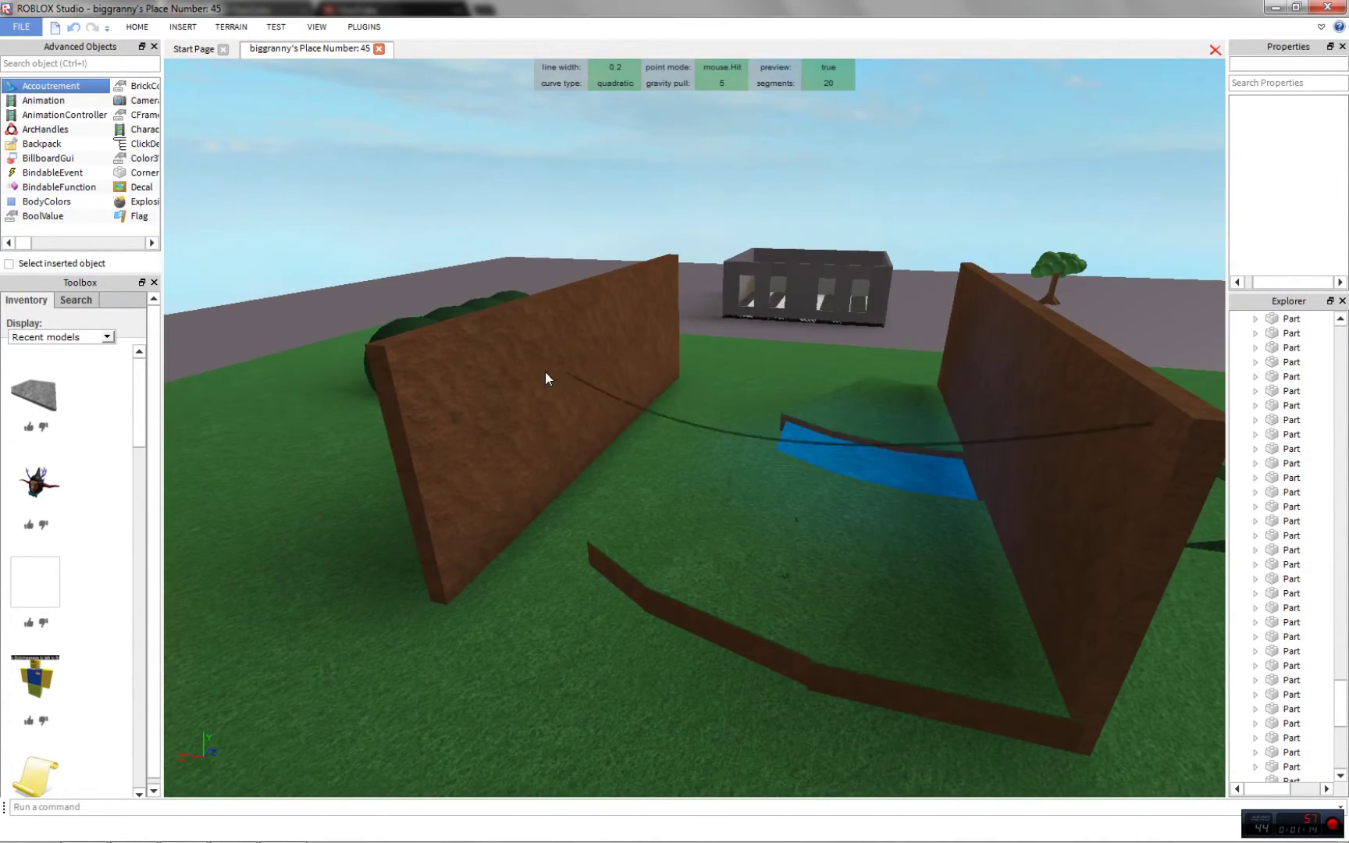
left_click(406, 368)
- Examine the first rope's shape and segments up close along its span between the walls
key("w")
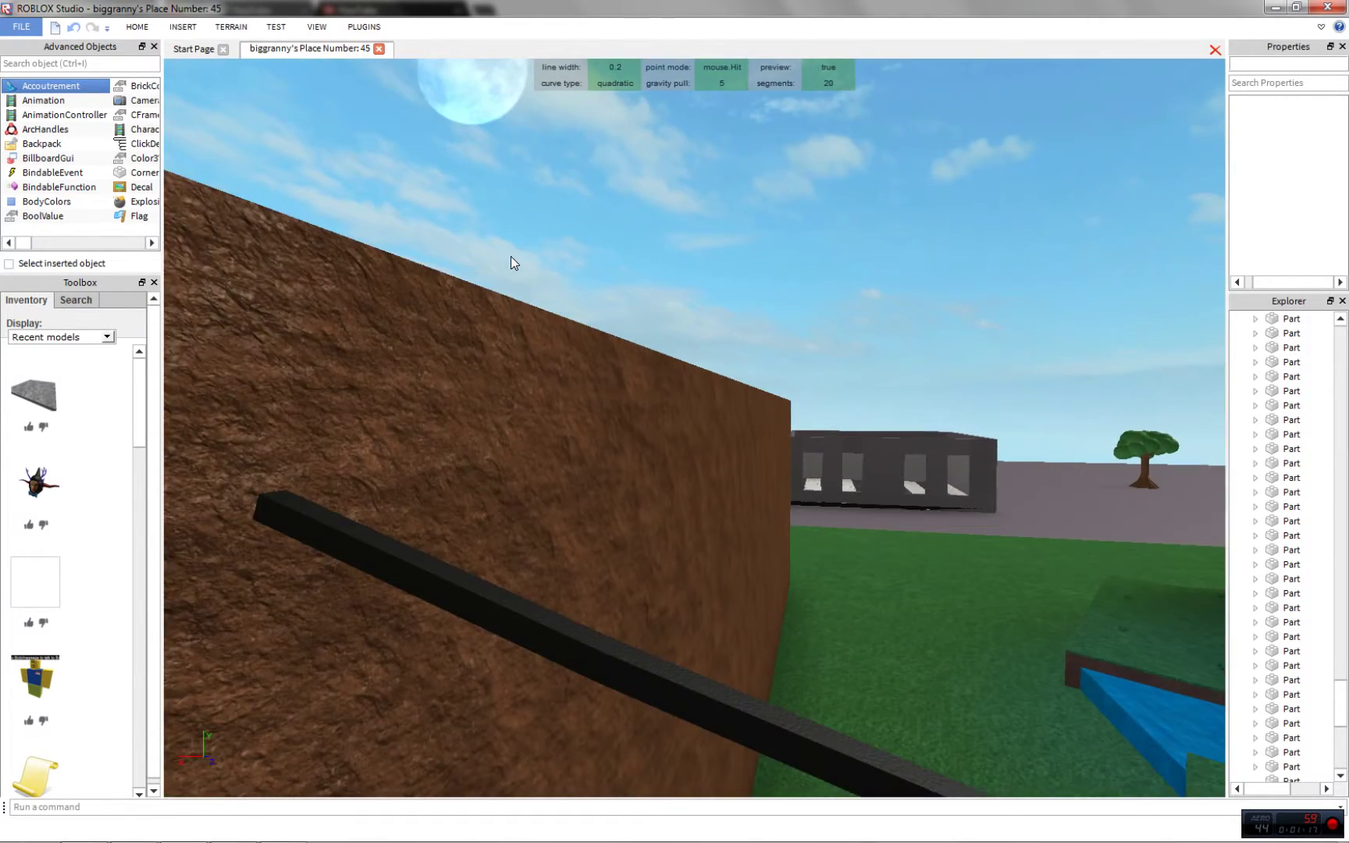
right_click_drag(512, 257, 685, 225)
key("w")
key("s")
key("w")
key("w")
key("s")
key("w")
key("w")
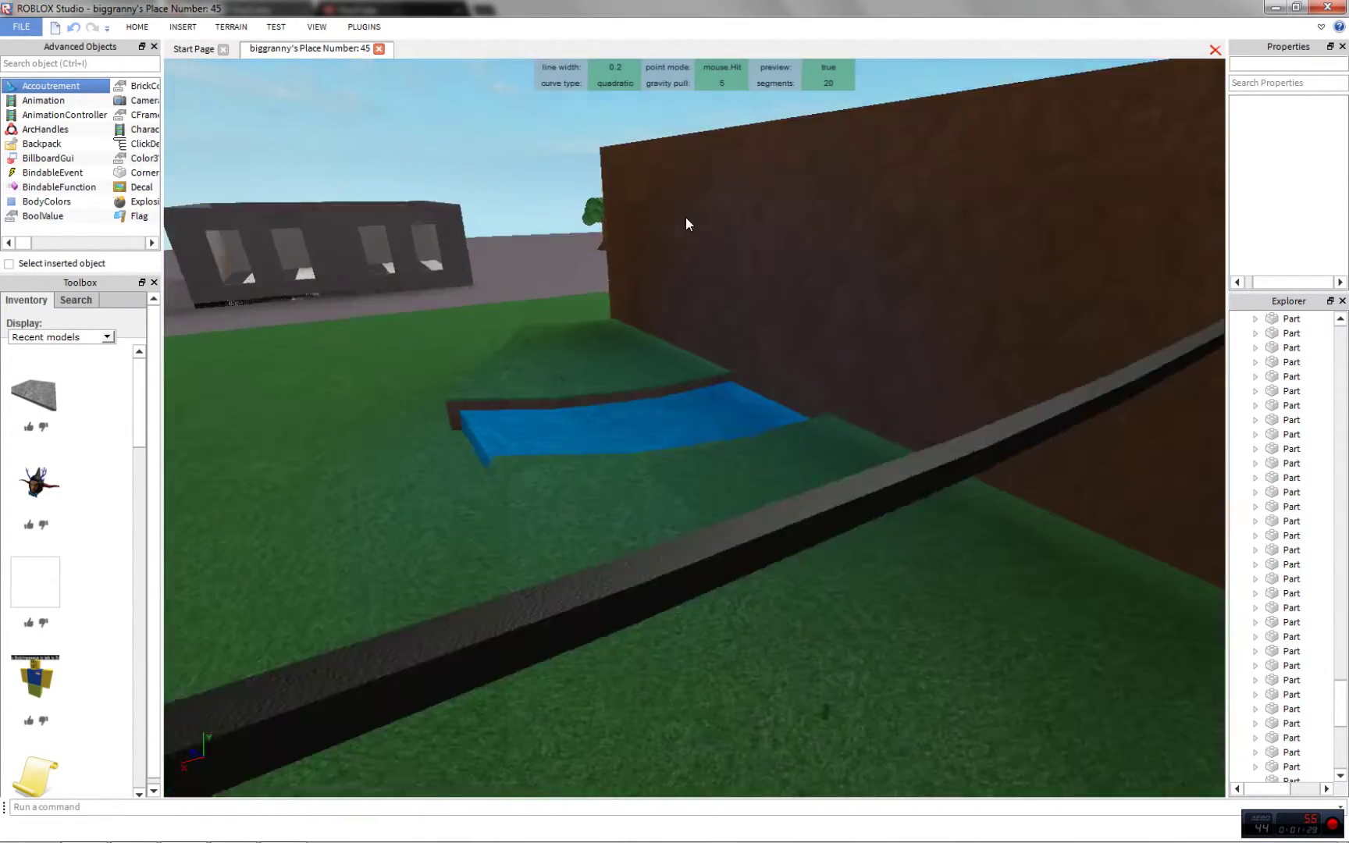
- Set the curve's segments to 50 and draw a second quadratic rope between the walls beside the first
key("s")
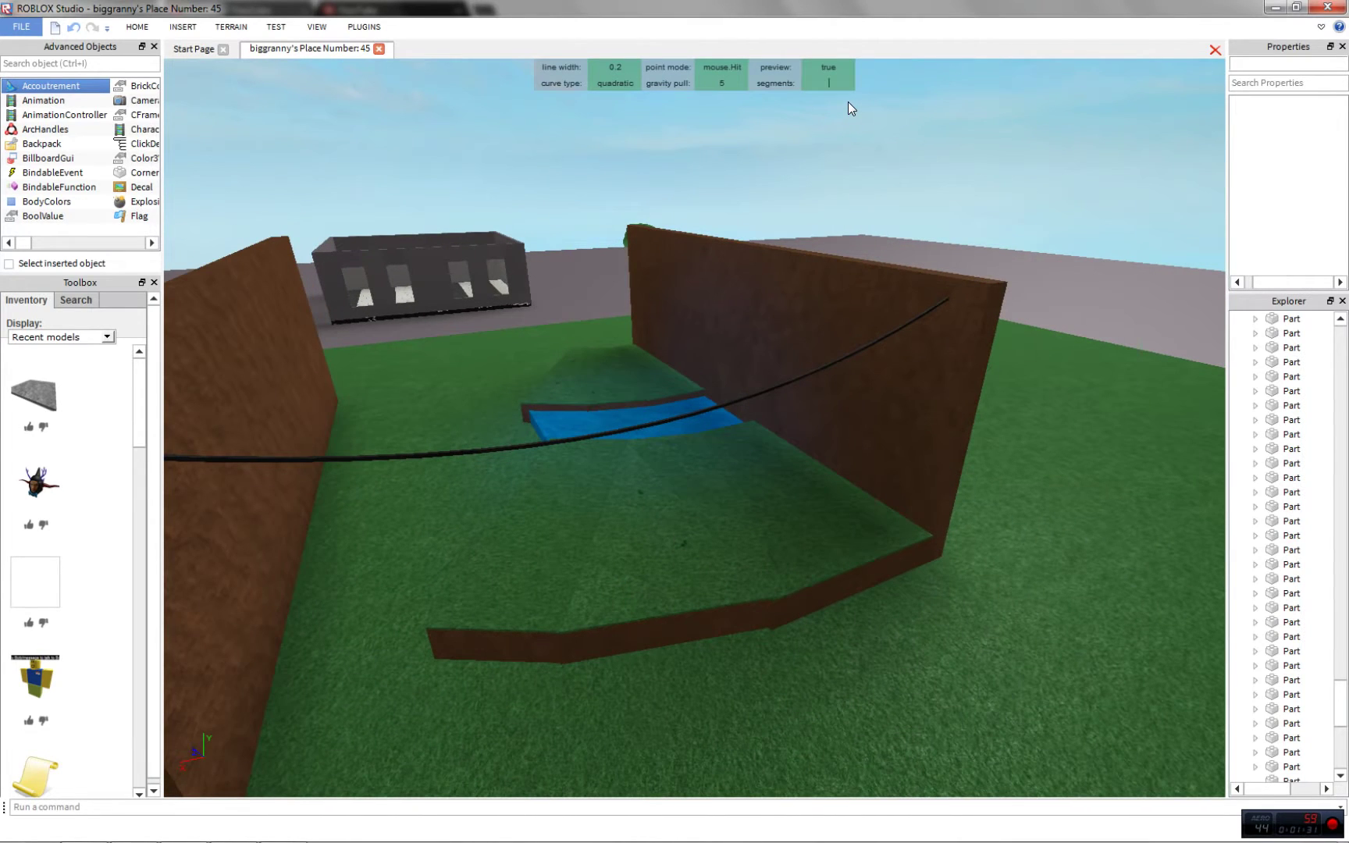
type("50")
key("Return")
key("w")
right_click_drag(1137, 403, 986, 314)
left_click(989, 315)
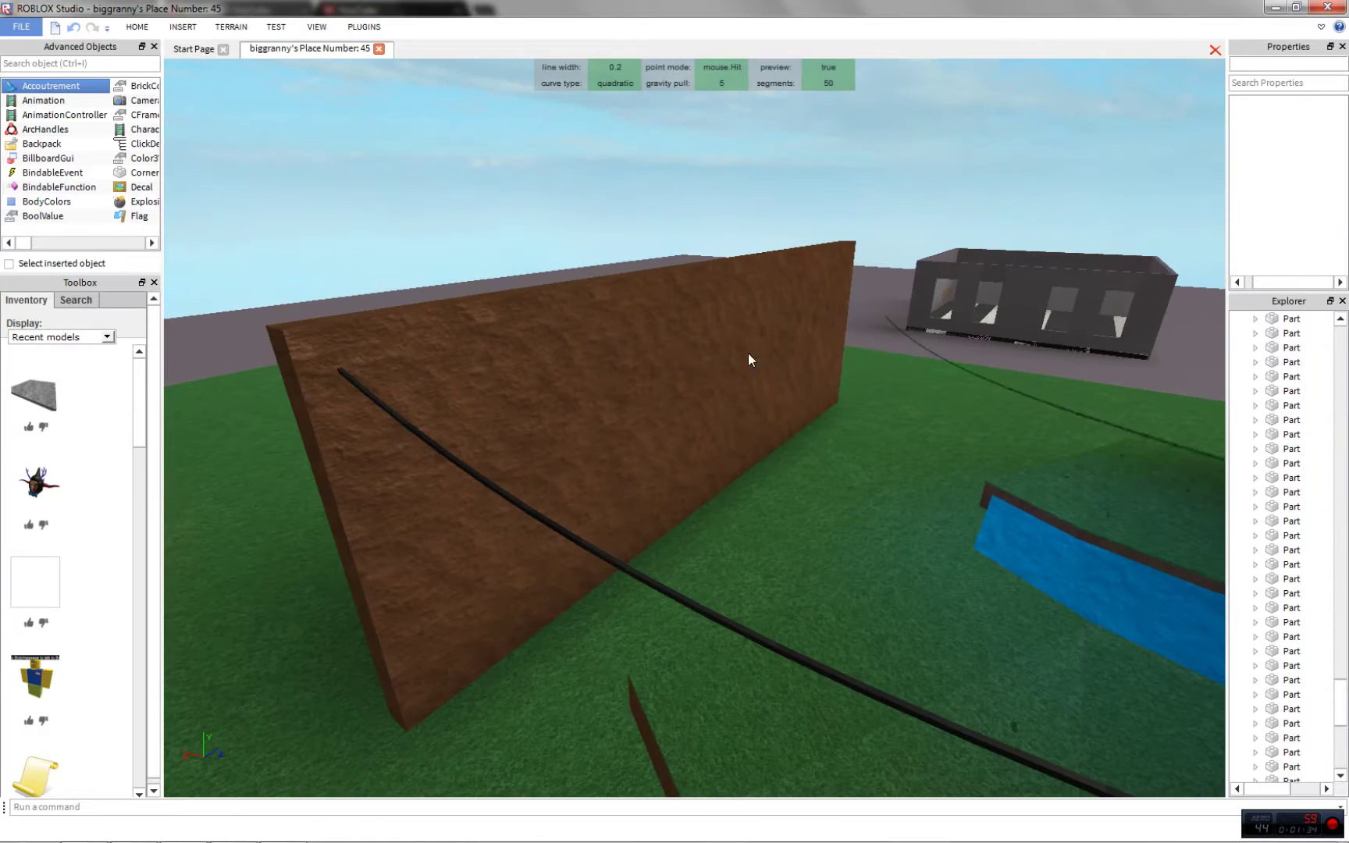
left_click(413, 344)
- Compare the smoothness of the two ropes hanging between the walls from several viewpoints
key("s")
right_click_drag(499, 214, 500, 214)
key("w")
key("s")
key("s")
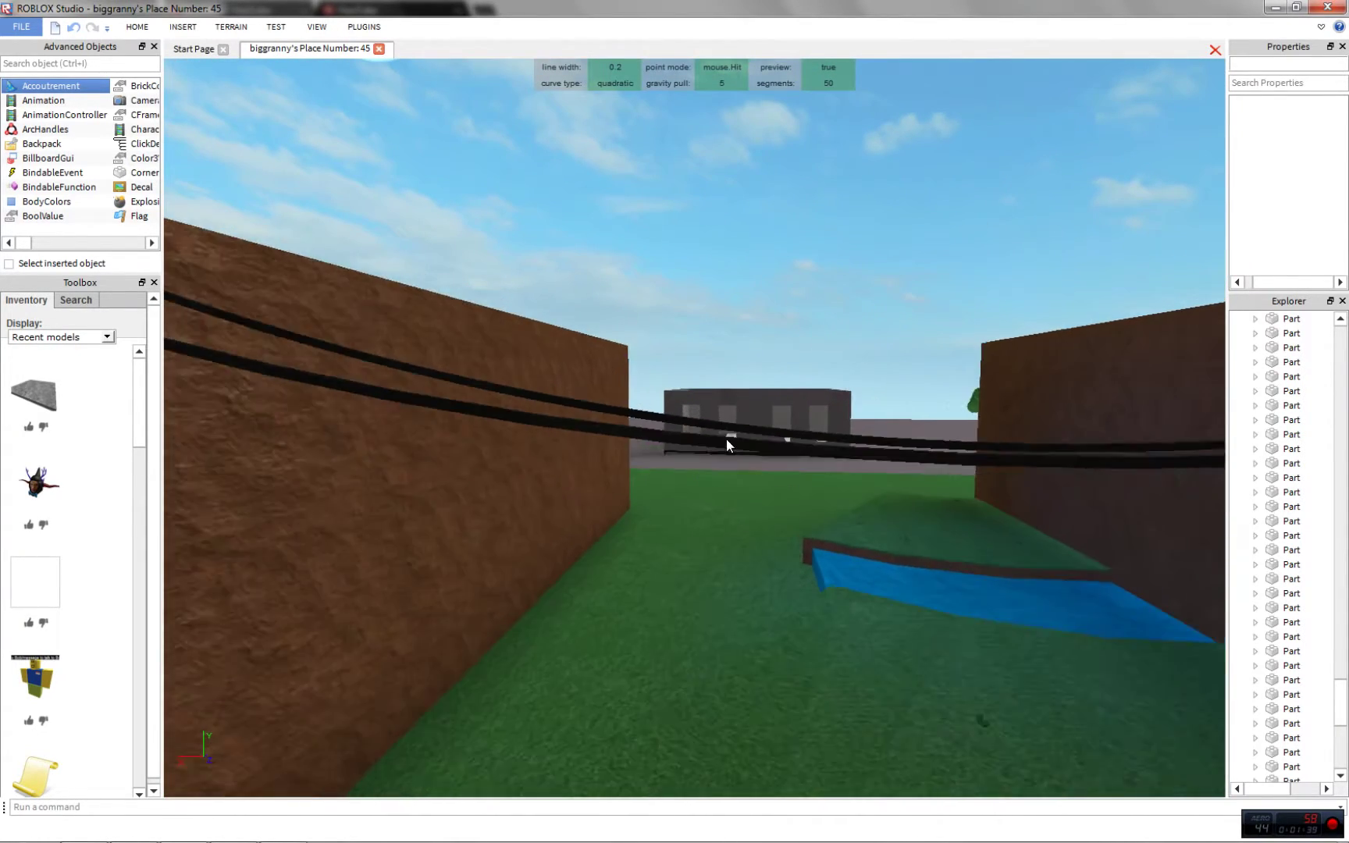
key("d")
key("w")
key("a")
key("s")
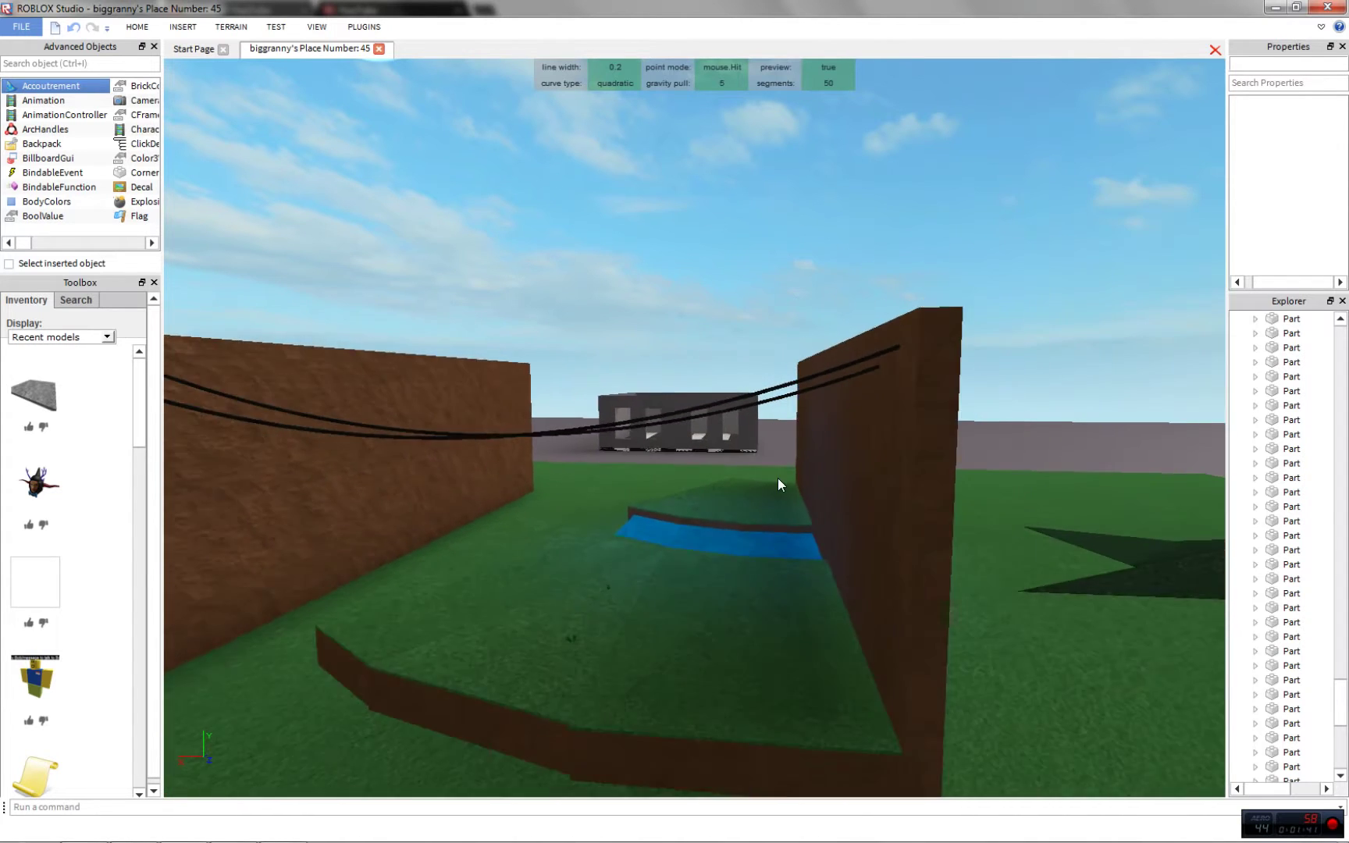
key("a")
right_click_drag(794, 442, 794, 426)
key("w")
- Set the number of curve segments to 20
left_click(832, 82)
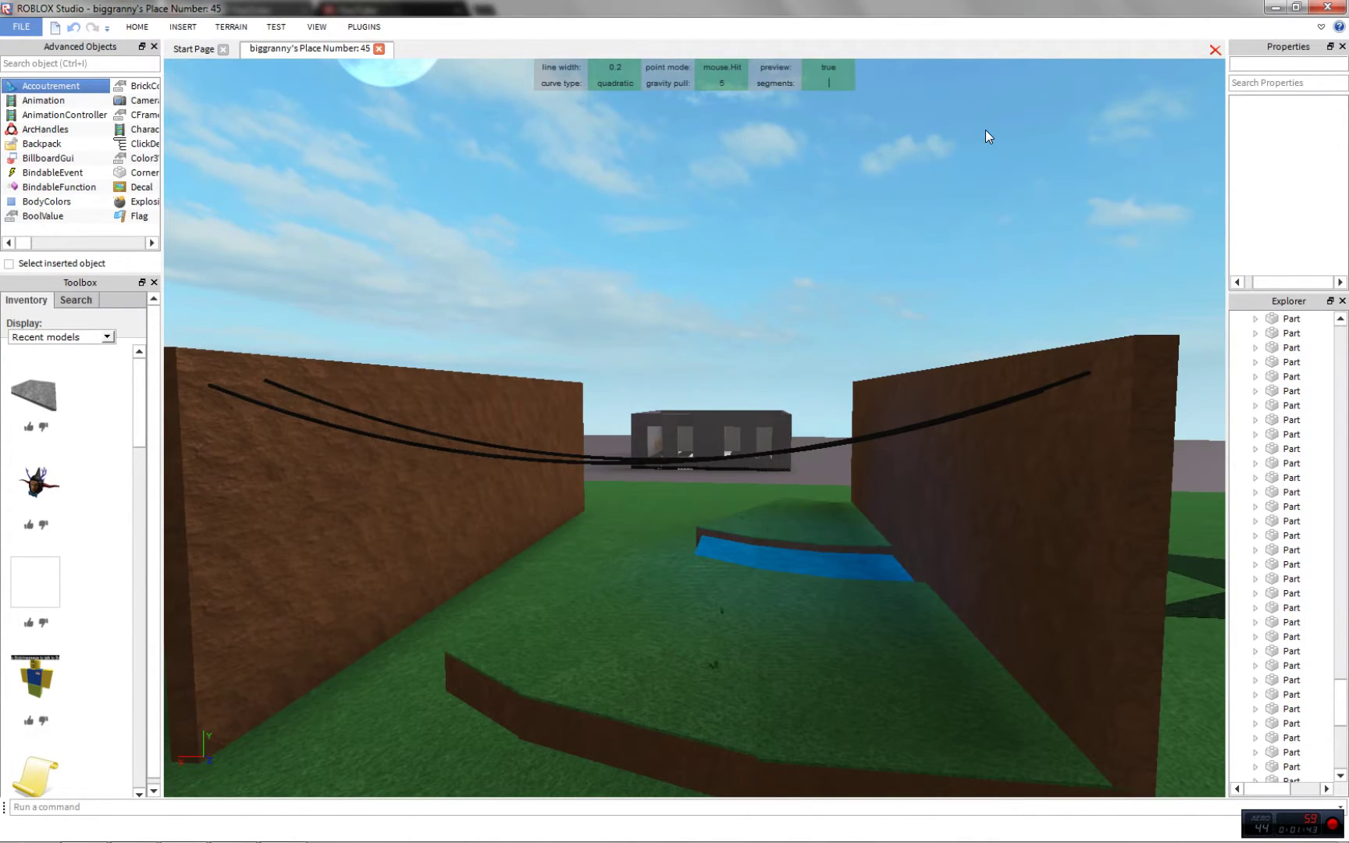
key("w")
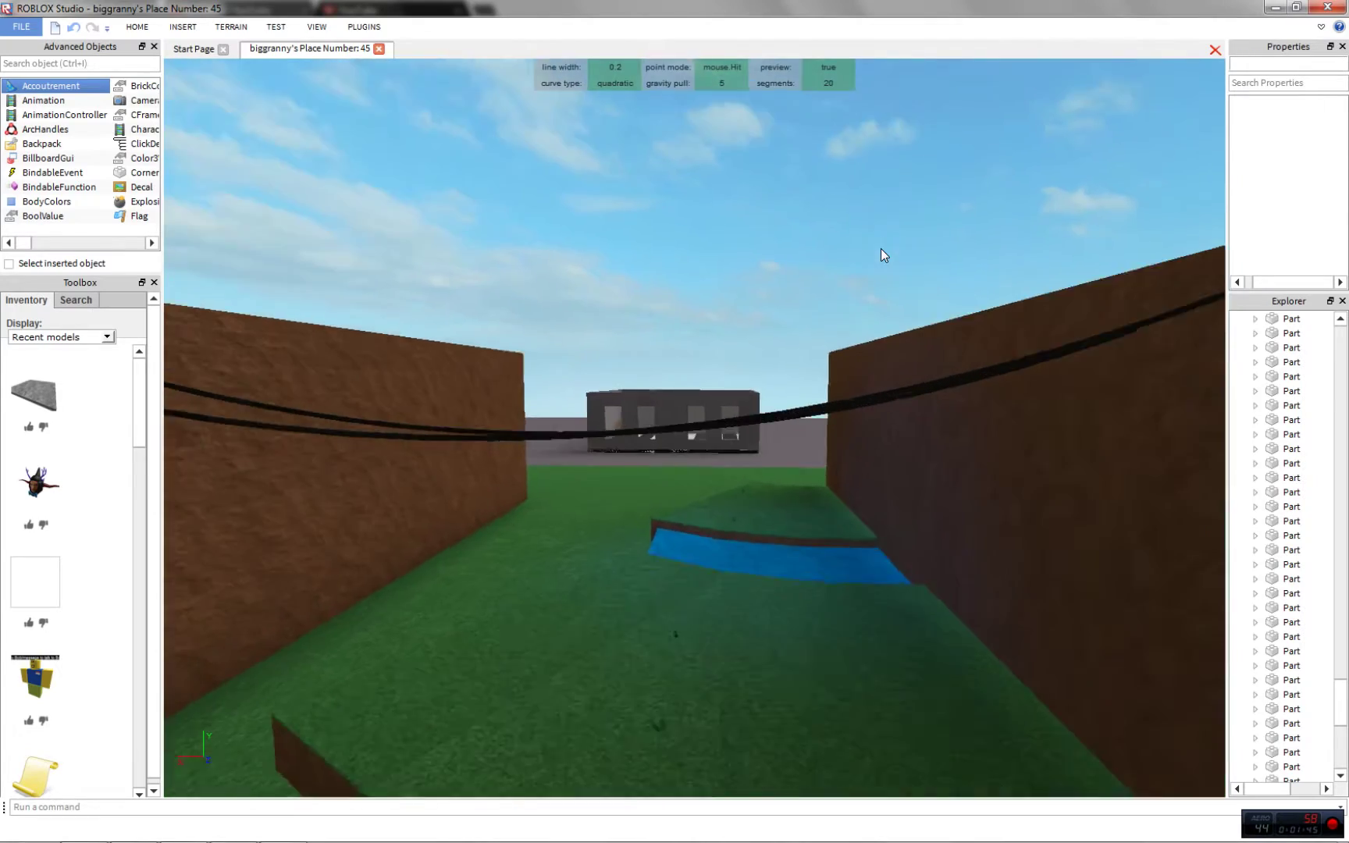
key("d")
key("w")
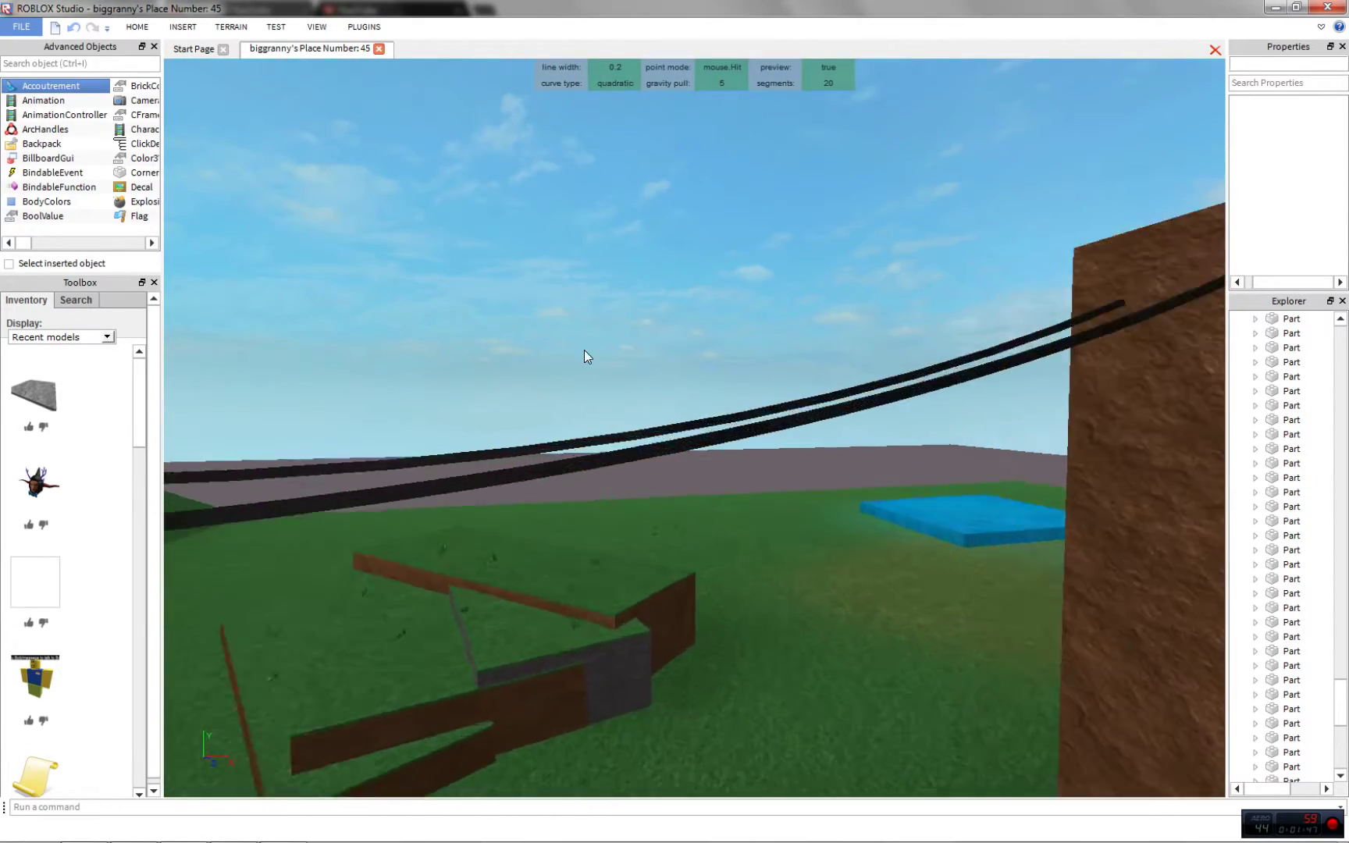
- Set the curve type to cosine and draw a third rope between the walls, farther in than the first two
key("s")
right_click_drag(584, 350, 415, 288)
key("w")
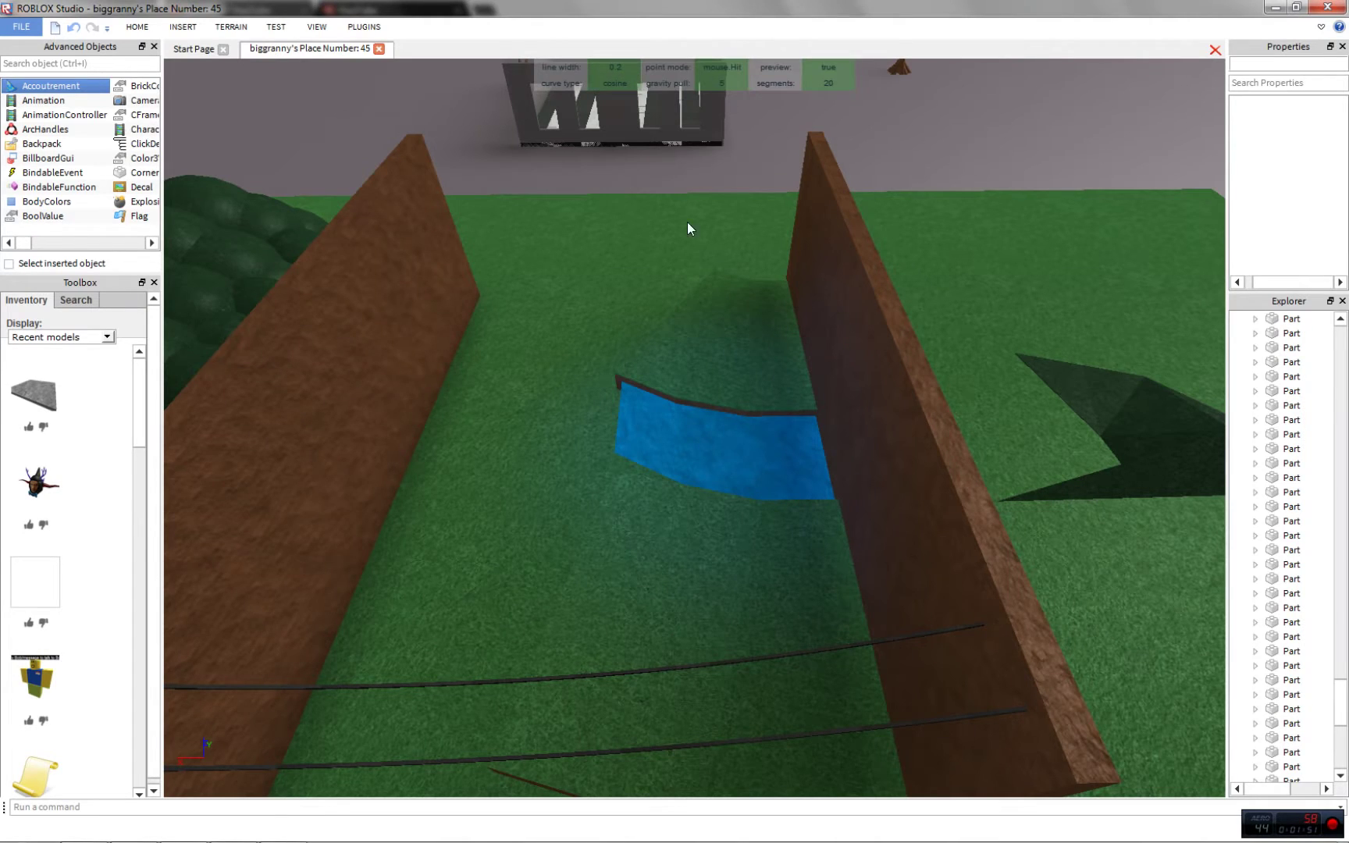
right_click_drag(688, 220, 742, 278)
key("w")
left_click(584, 256)
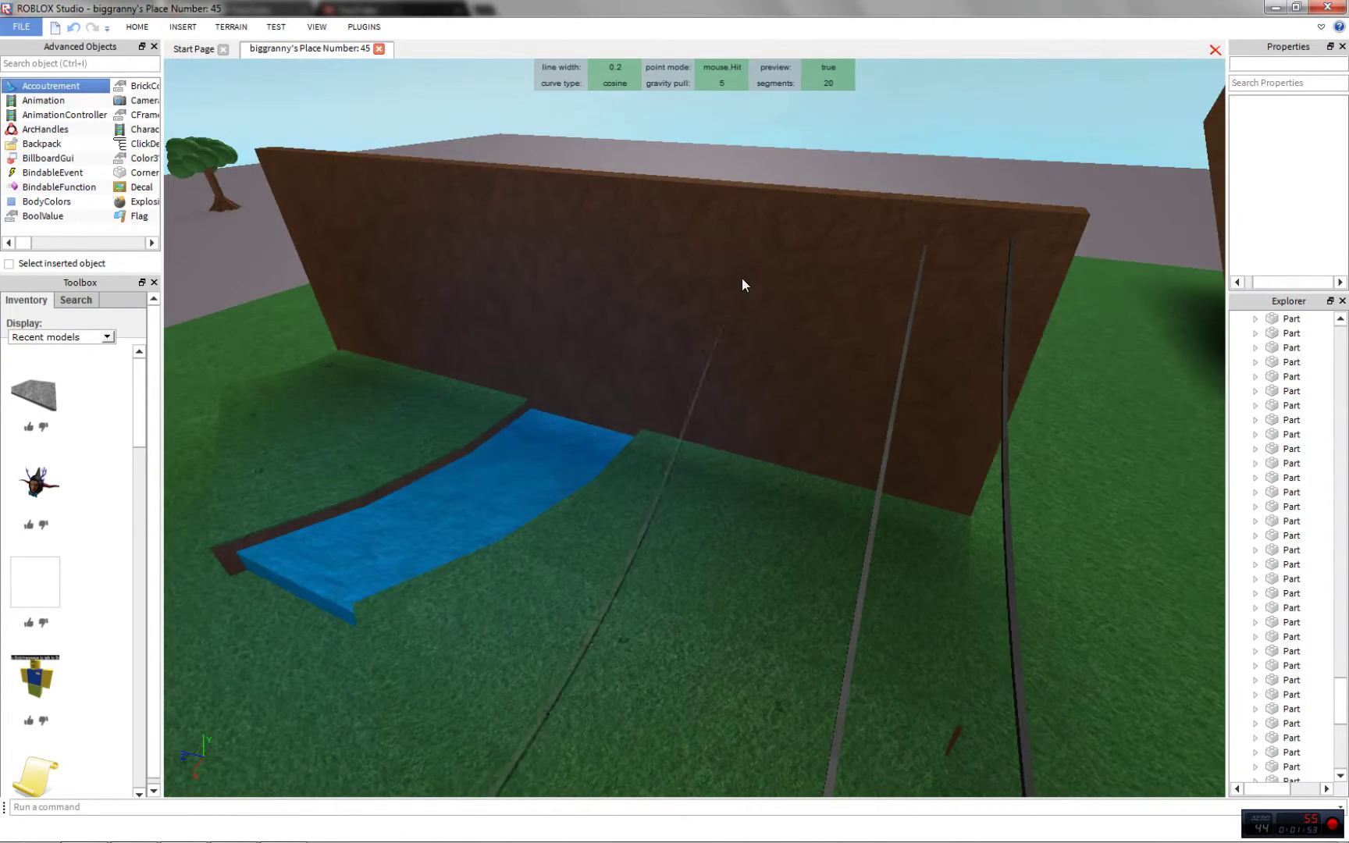
left_click(797, 223)
- Set the curve type to hyperbolic cosine and draw a fourth rope between the walls, beyond the cosine rope
key("s")
right_click_drag(797, 223, 781, 298)
key("w")
key("s")
left_click(599, 80)
key("w")
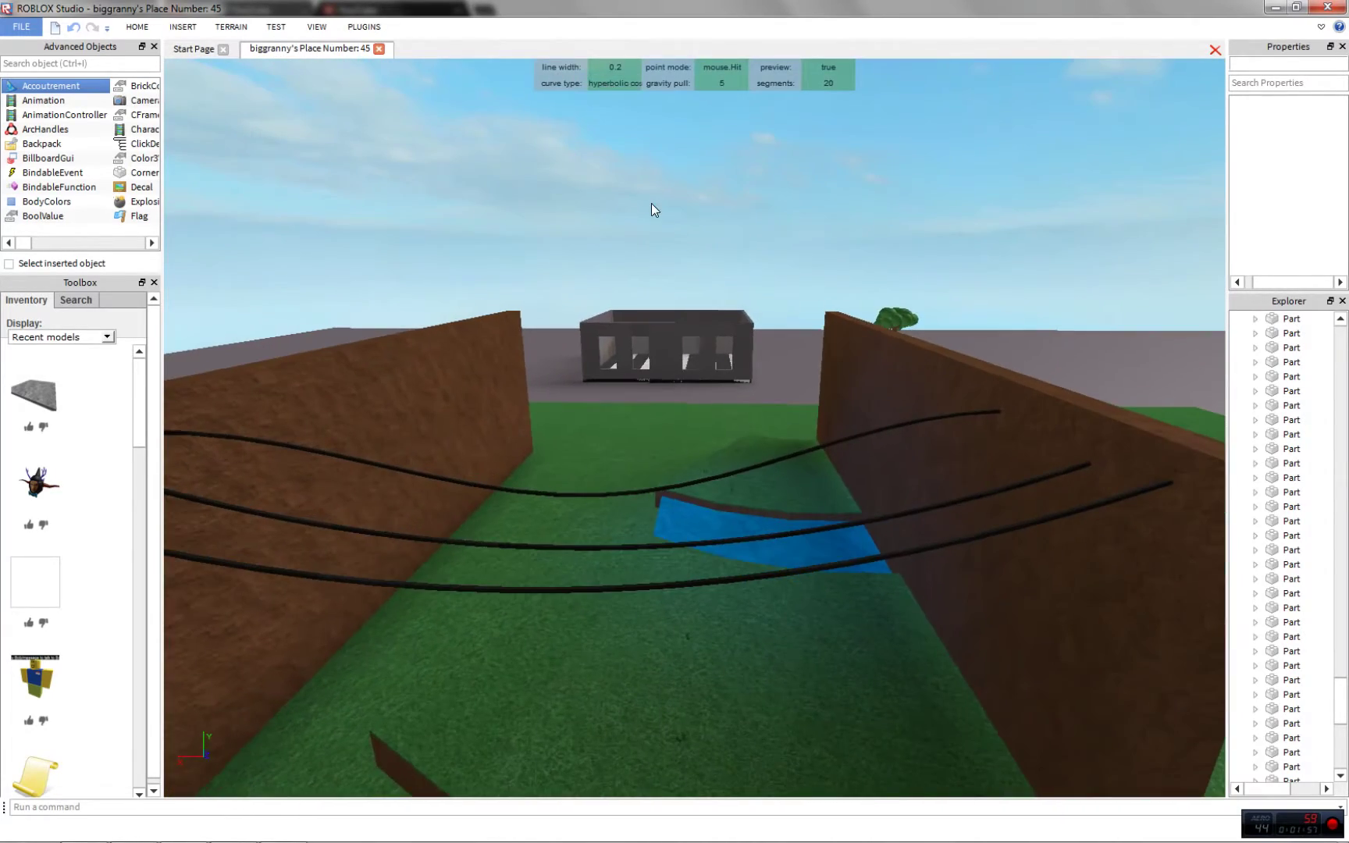
right_click_drag(651, 204, 541, 279)
key("w")
left_click(444, 305)
right_click_drag(443, 304, 443, 306)
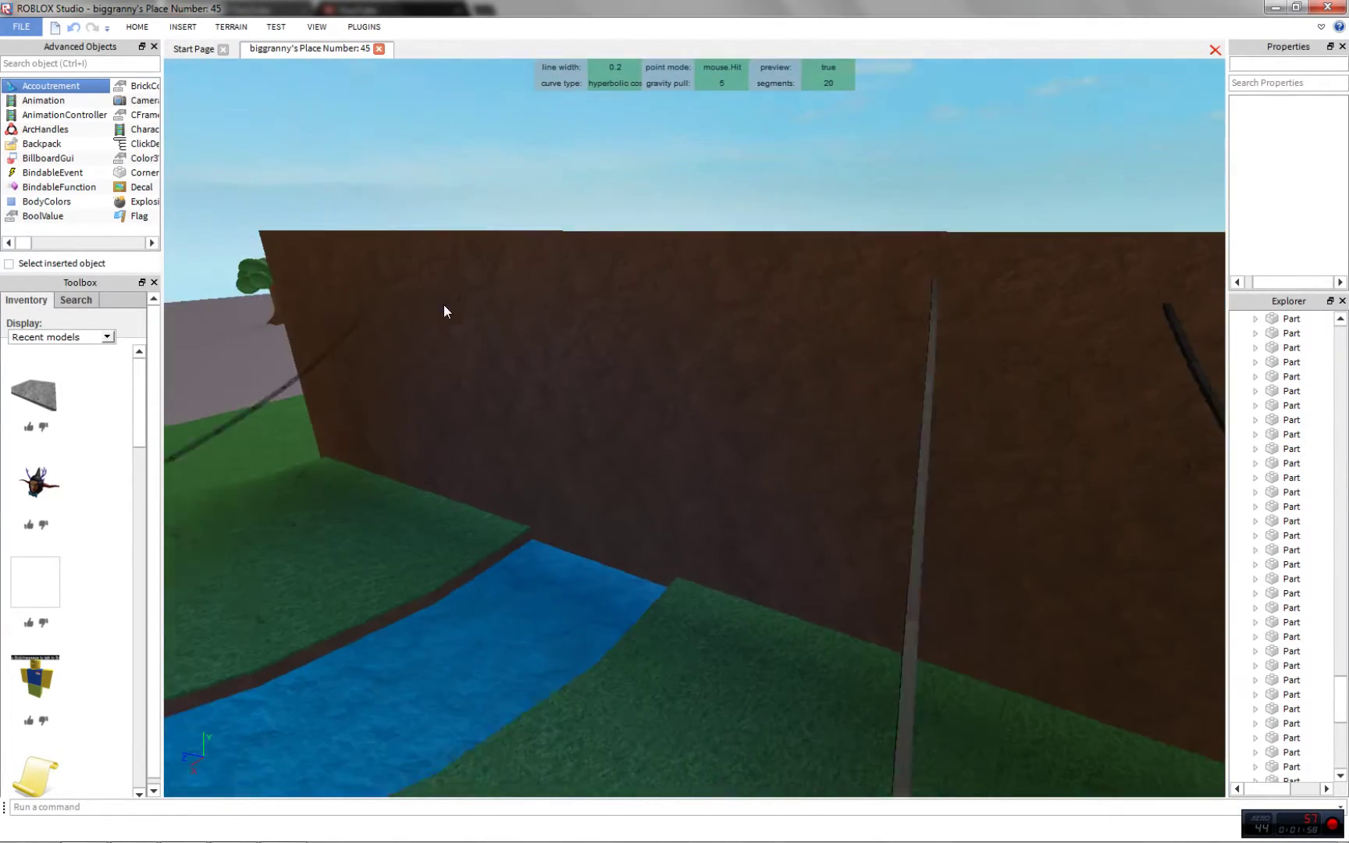
left_click(797, 293)
- Compare the shapes of the quadratic, cosine and hyperbolic cosine ropes between the walls
key("s")
right_click_drag(796, 291, 797, 292)
key("w")
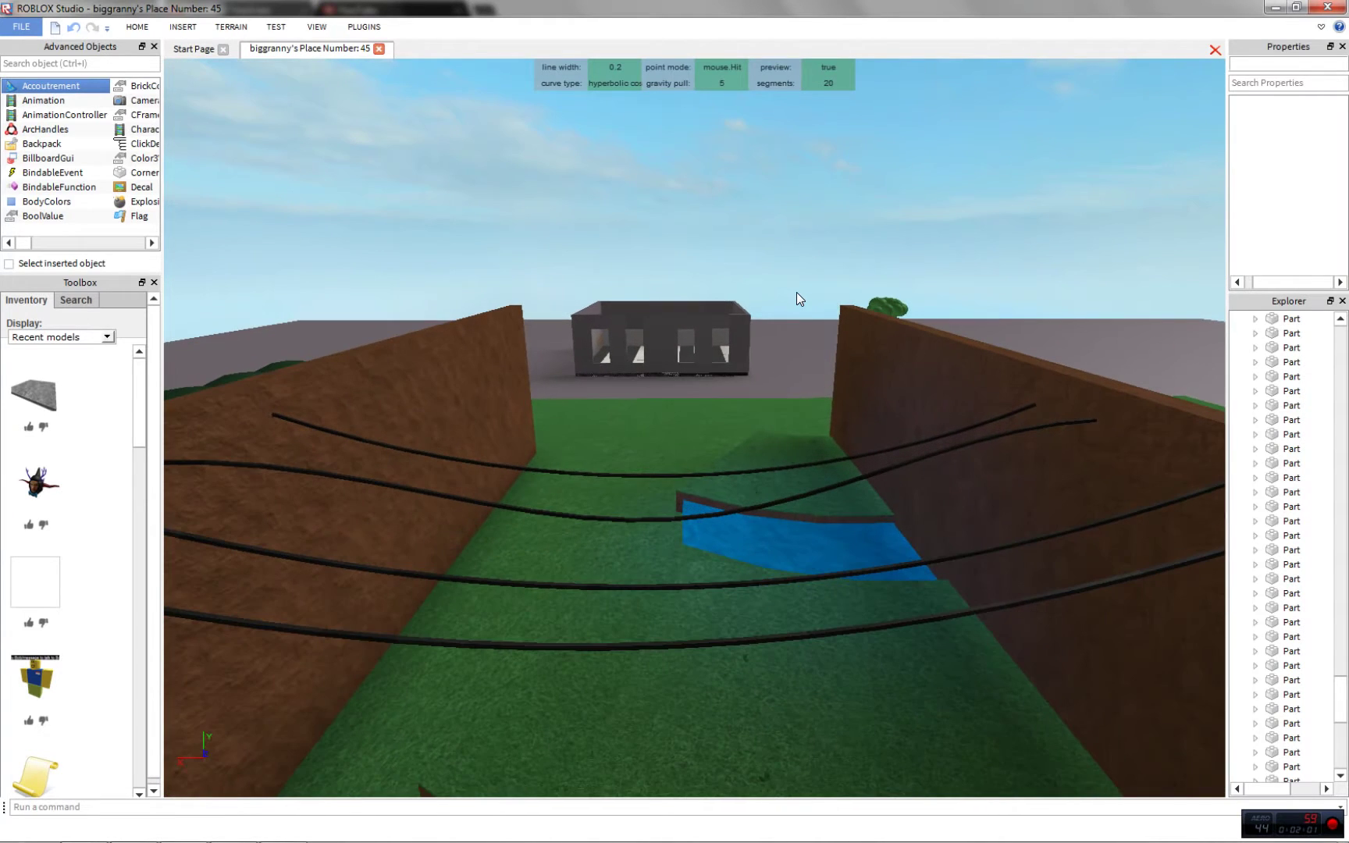
key("s")
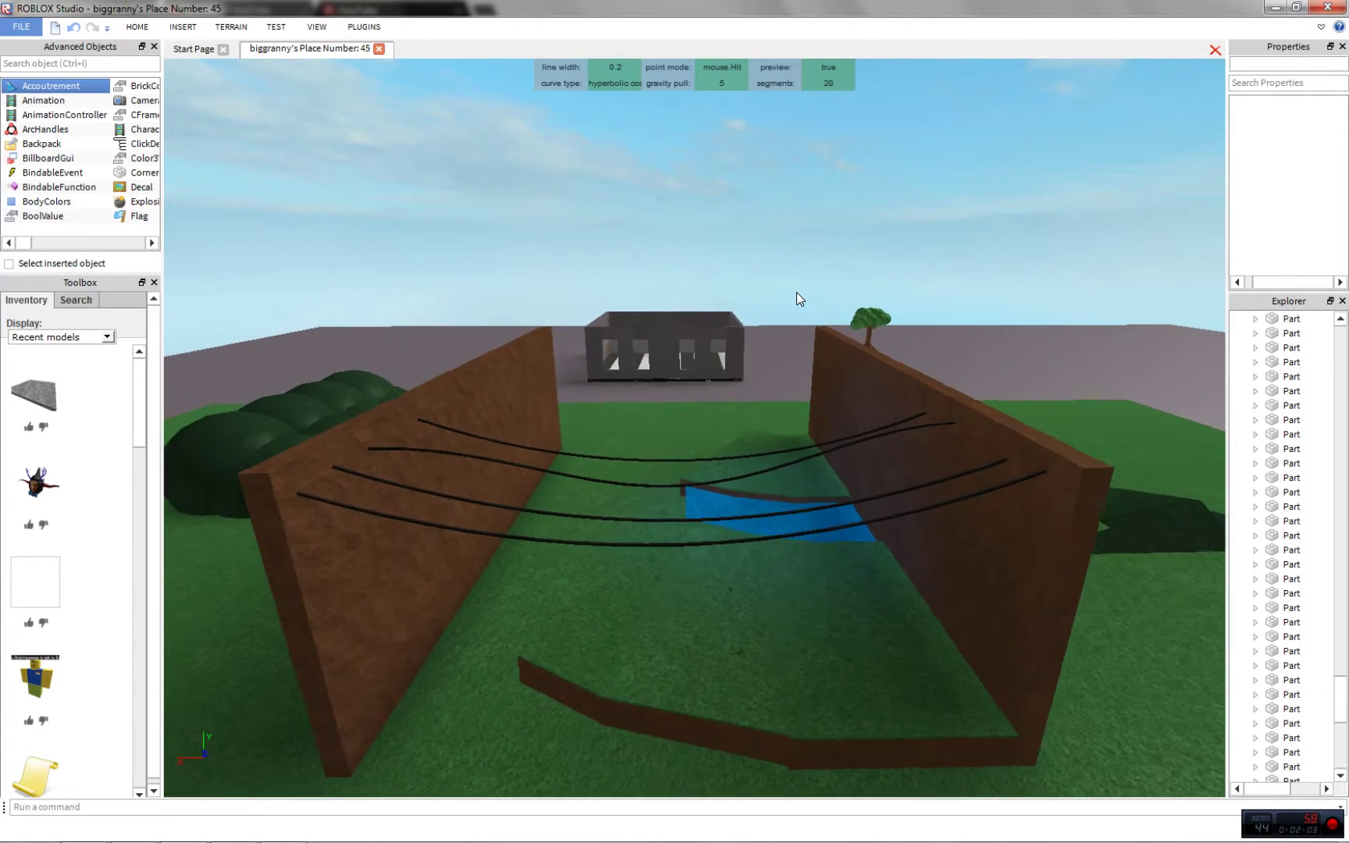
key("w")
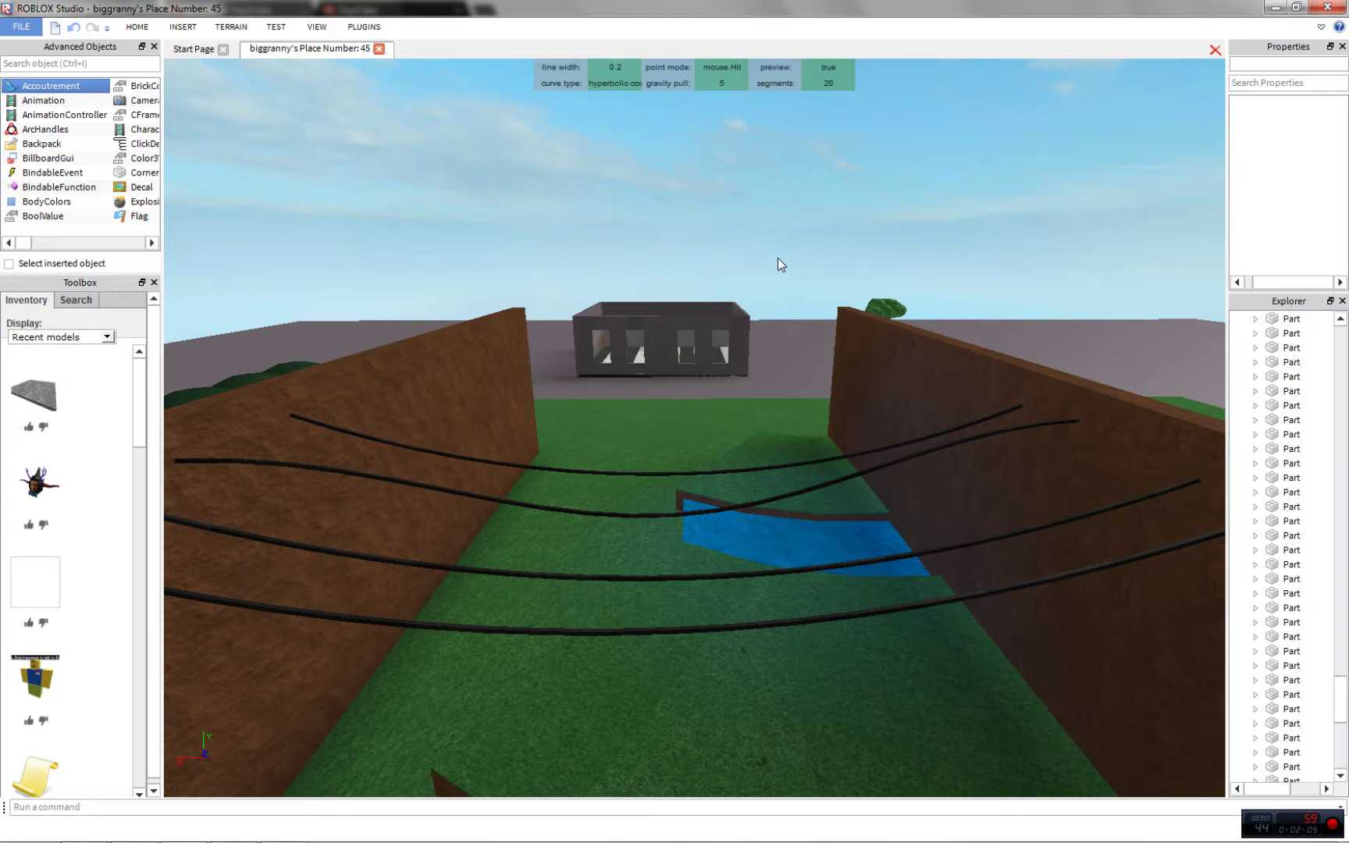
right_click_drag(777, 258, 778, 233)
key("s")
key("d")
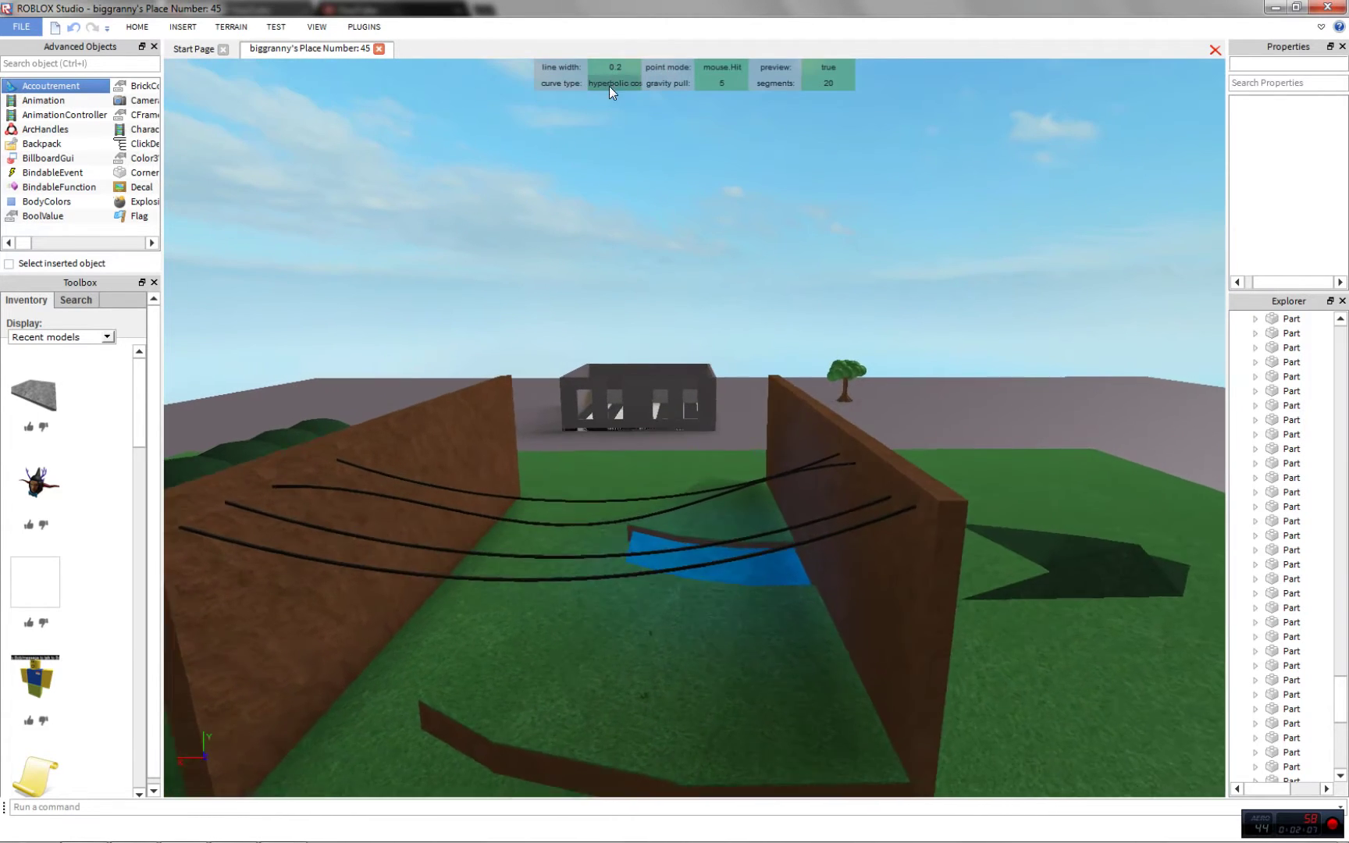
key("a")
key("w")
- Set the curve type back to quadratic
left_click(633, 83)
key("s")
key("w")
key("s")
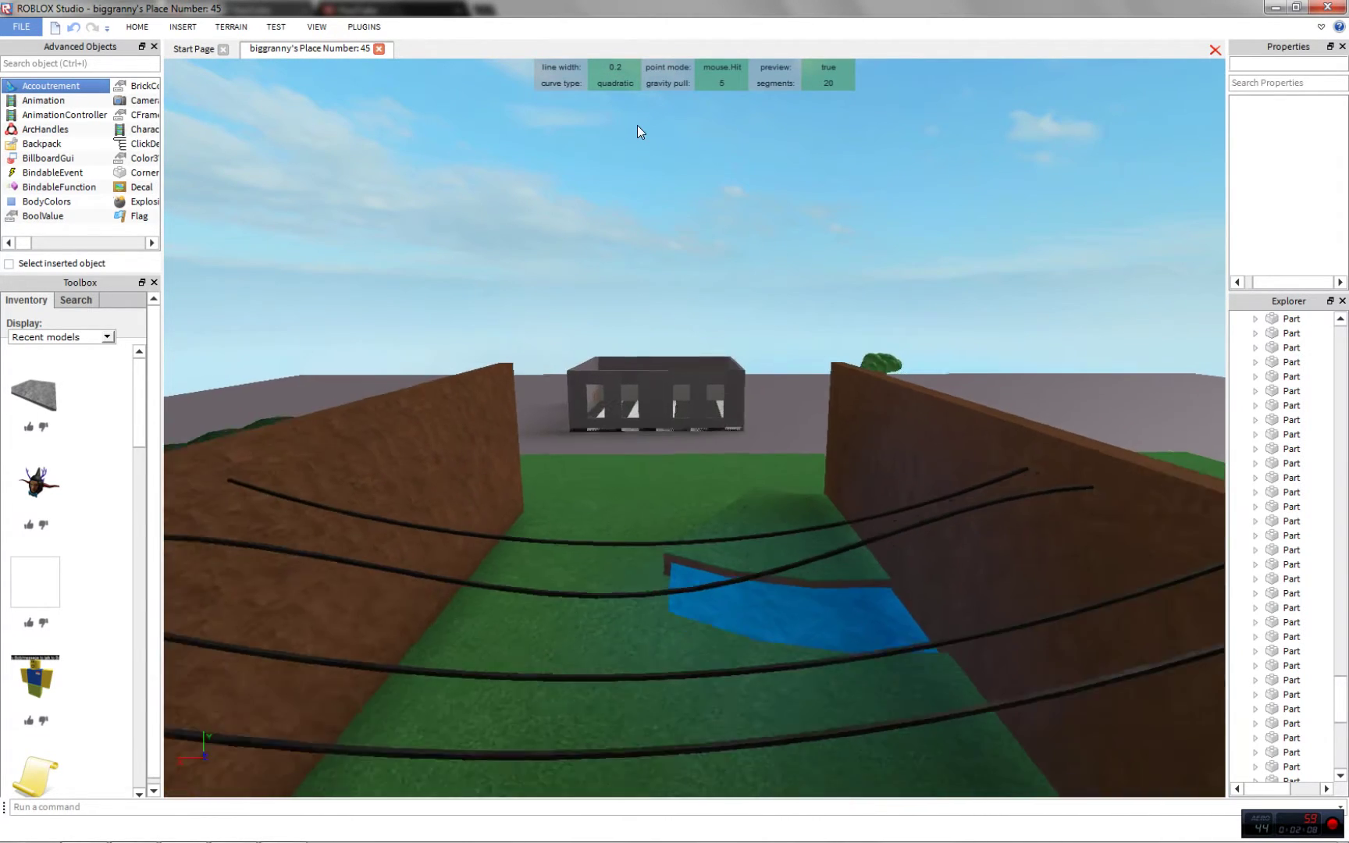
key("w")
- Set the line width to 2 and draw a thick rope between the walls, beyond the hyperbolic cosine rope
left_click(622, 68)
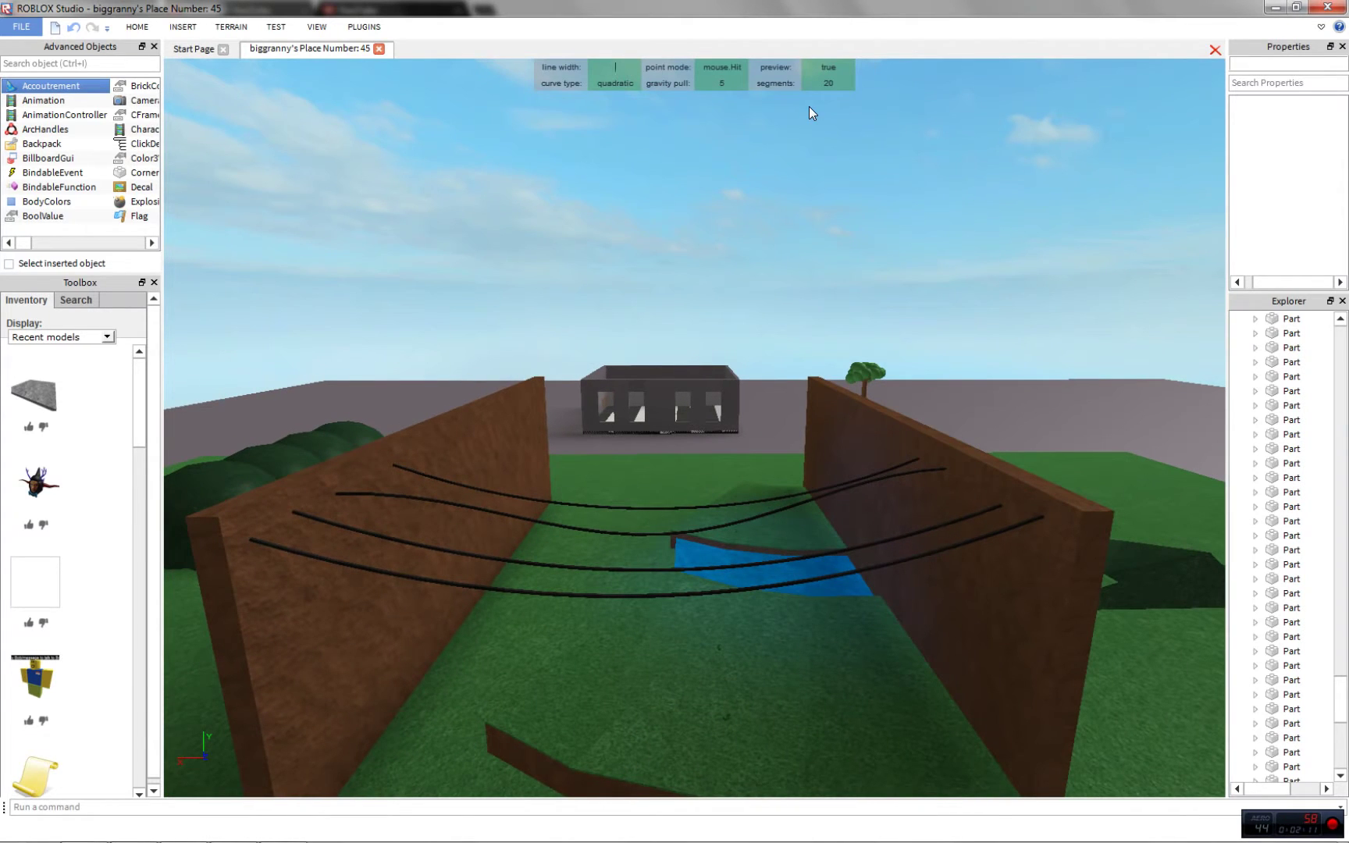
right_click_drag(656, 104, 574, 188)
key("w")
key("d")
left_click(532, 380)
right_click_drag(533, 379, 700, 388)
key("s")
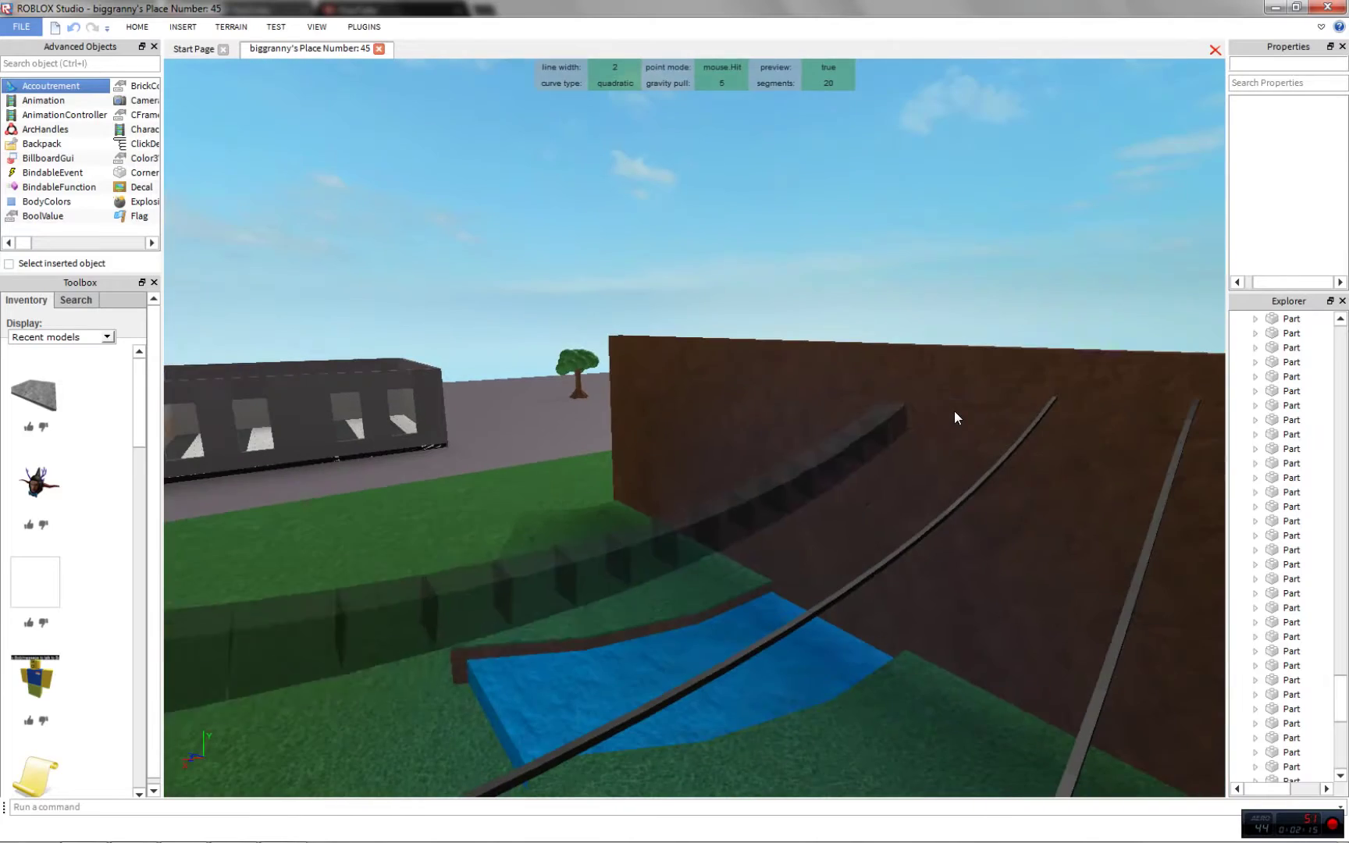
left_click(940, 383)
- Examine the thick rope against the thin ropes between the walls
key("s")
right_click_drag(940, 384, 875, 347)
key("s")
right_click_drag(752, 198, 754, 197)
key("w")
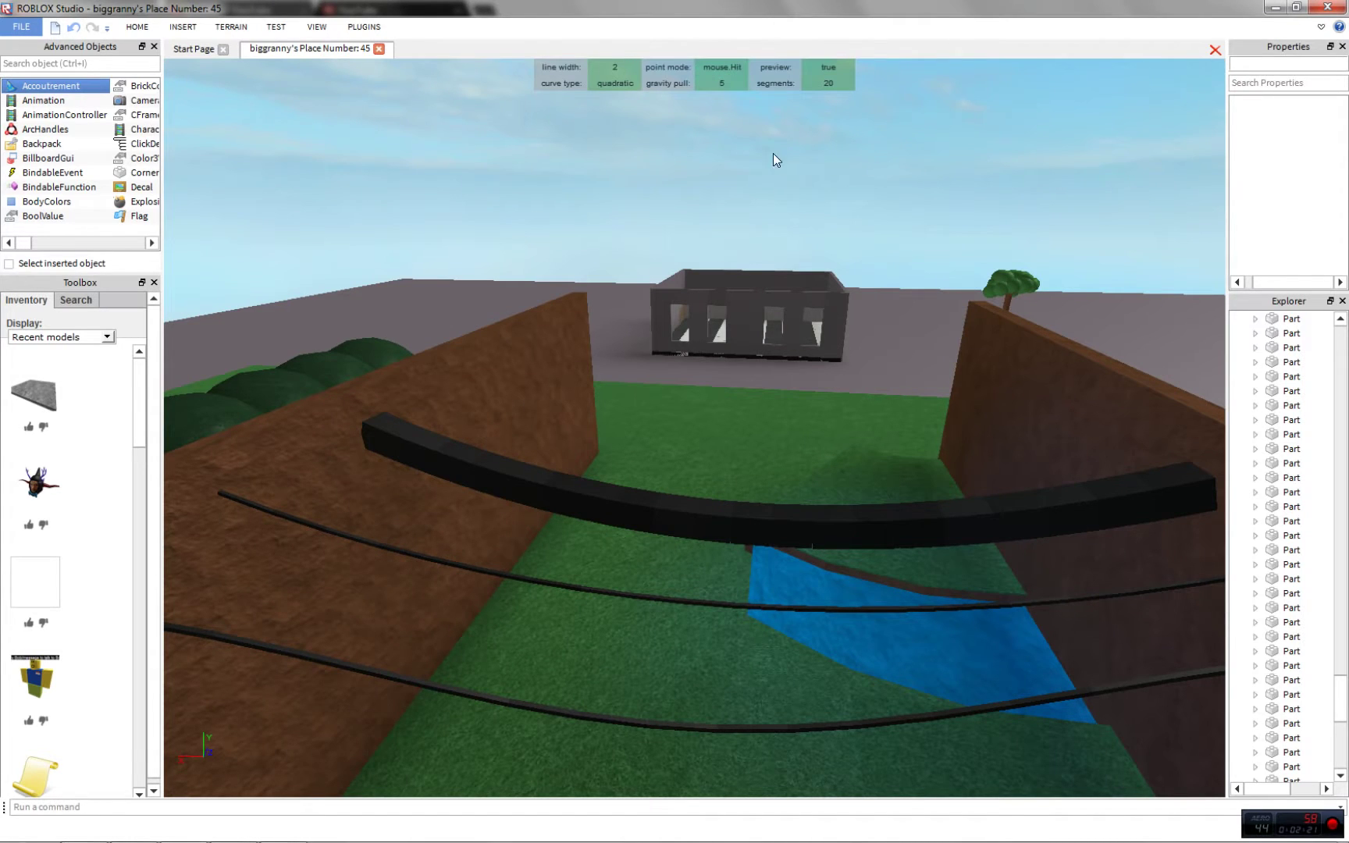
key("w")
right_click_drag(772, 152, 800, 107)
key("s")
key("s")
- Set the gravity pull to 20 and the line width to 0.2
left_click(739, 82)
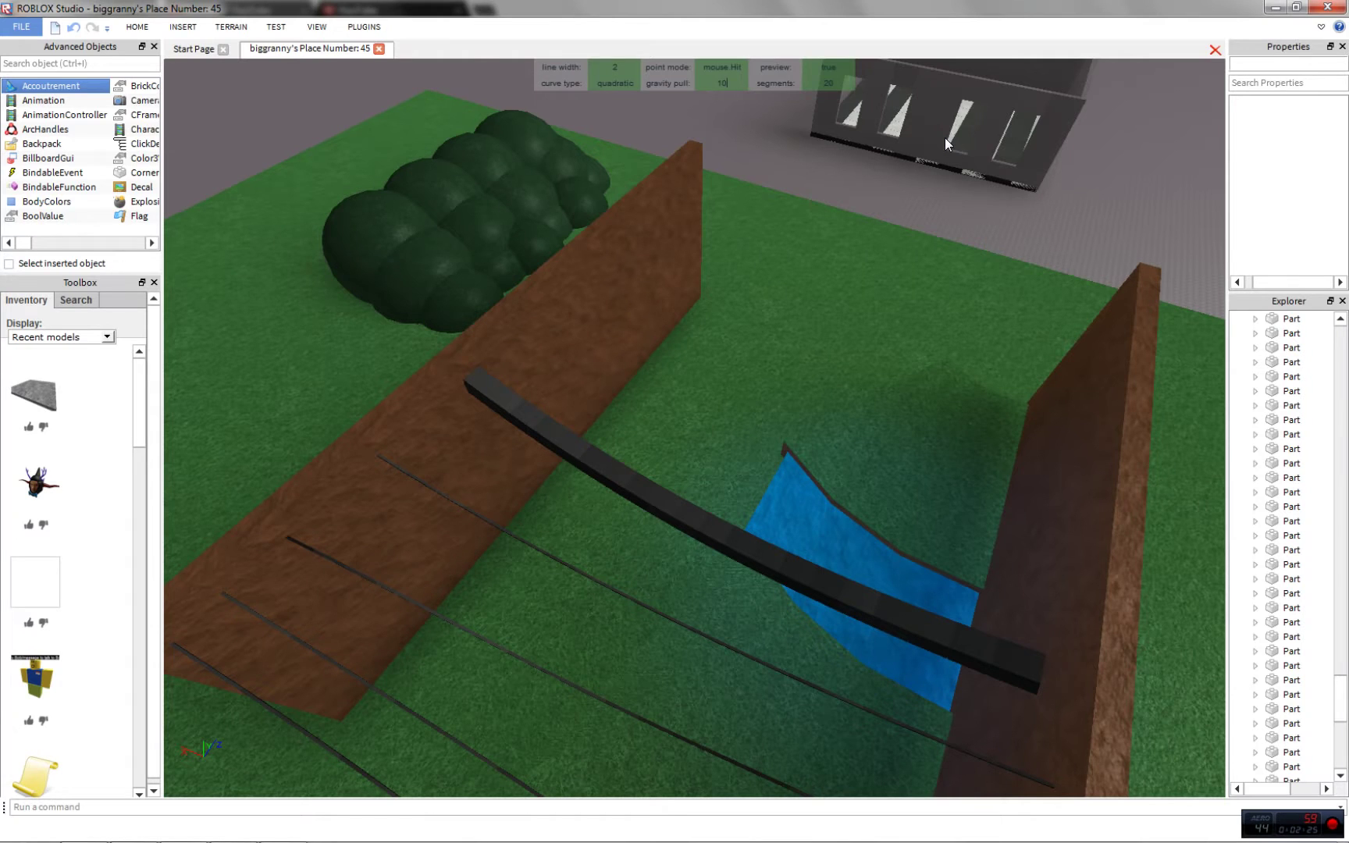
key("BackSpace")
key("BackSpace")
type("20")
right_click_drag(921, 189, 658, 64)
left_click(622, 69)
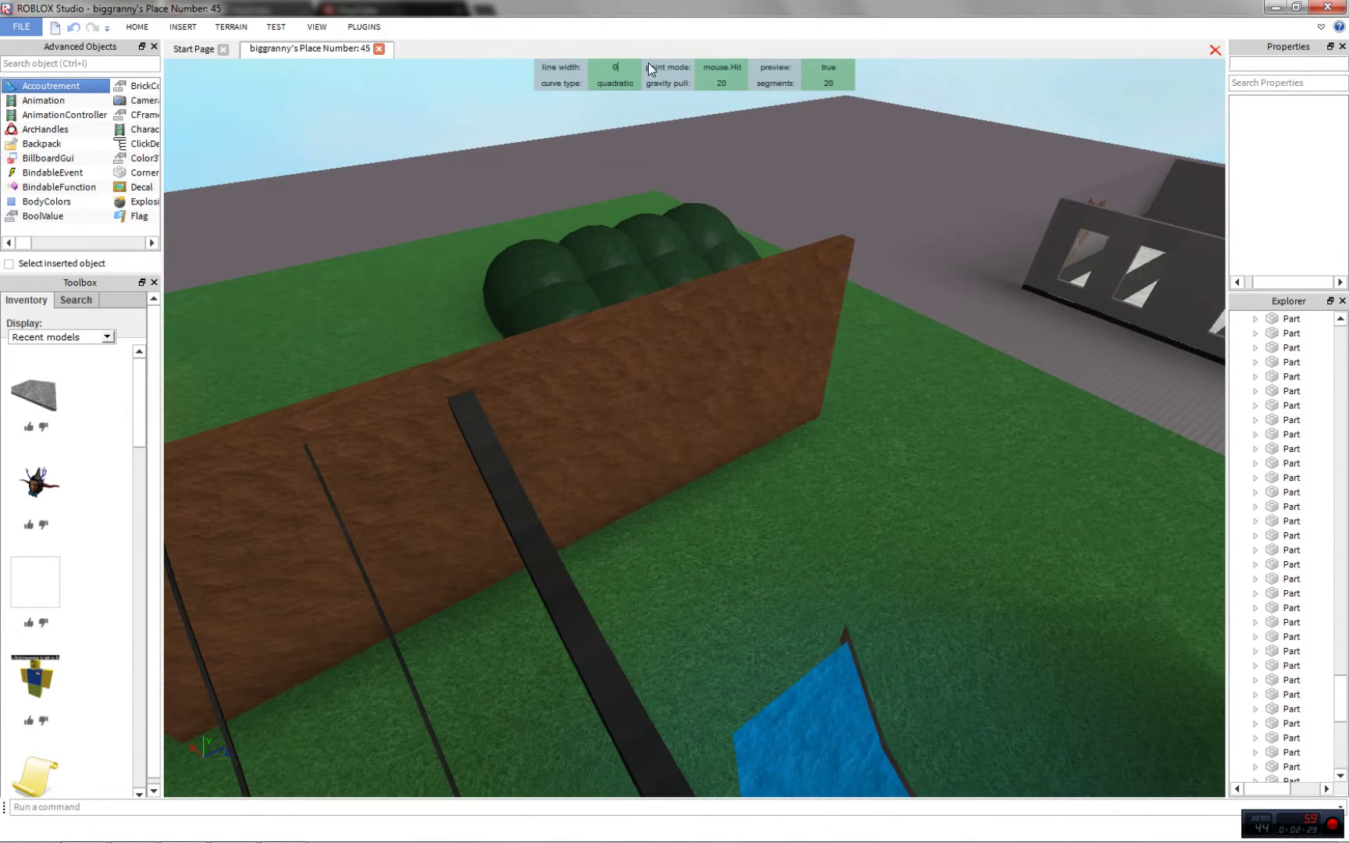
- Draw a thin, deeply sagging rope between the walls, beyond the thick rope
key("w")
right_click_drag(687, 401, 841, 327)
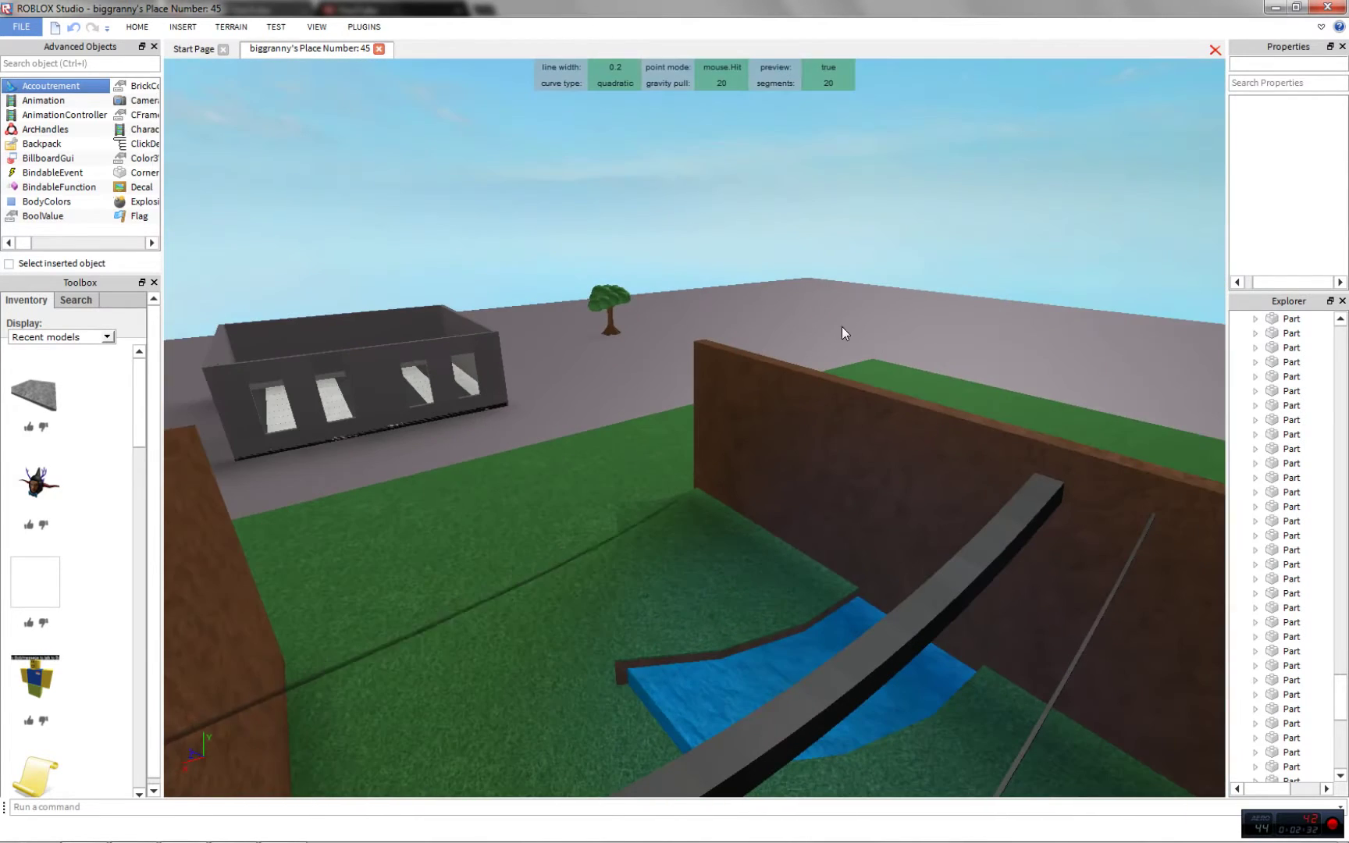
left_click(833, 392)
right_click_drag(827, 398, 798, 398)
key("w")
key("s")
right_click_drag(784, 304, 730, 375)
key("s")
key("w")
- Set the gravity pull to 1 and draw a nearly straight rope between the walls, close to the thick rope
left_click(723, 82)
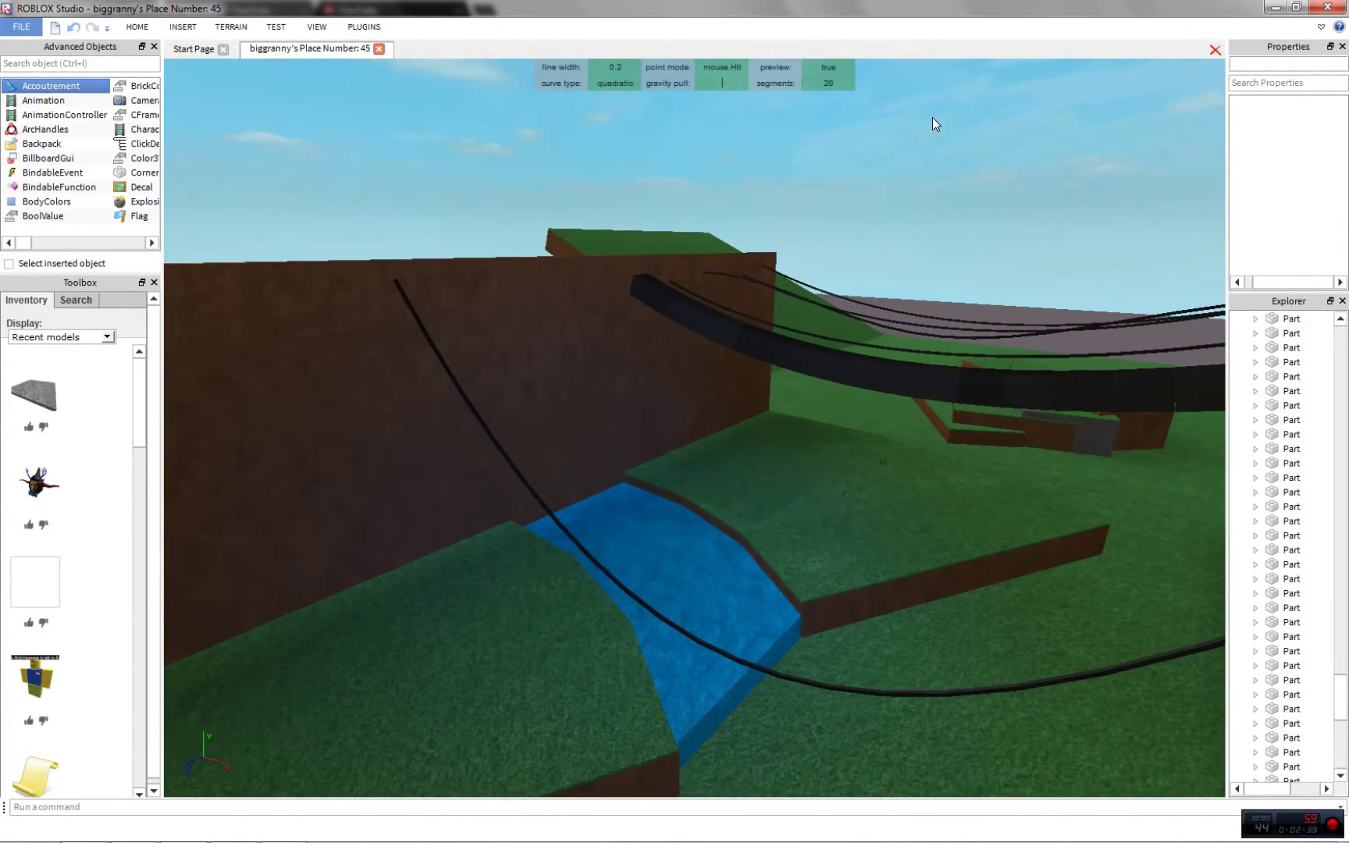
right_click_drag(515, 270, 966, 296)
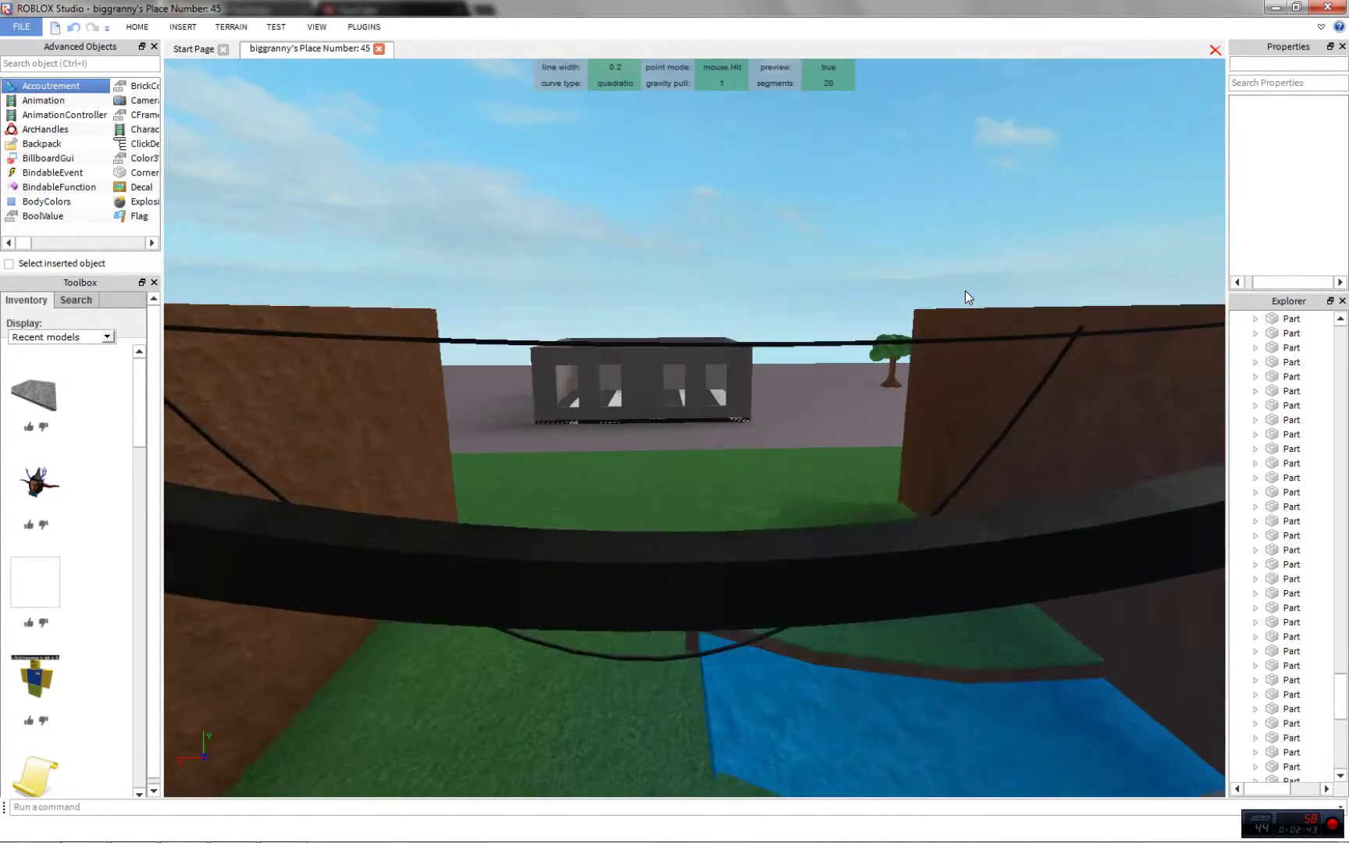
key("s")
key("w")
key("s")
- Set the gravity pull to -10 and draw an upward-arching rope between the walls
left_click(734, 87)
right_click_drag(634, 249, 901, 384)
key("d")
key("s")
key("w")
left_click(631, 340)
key("s")
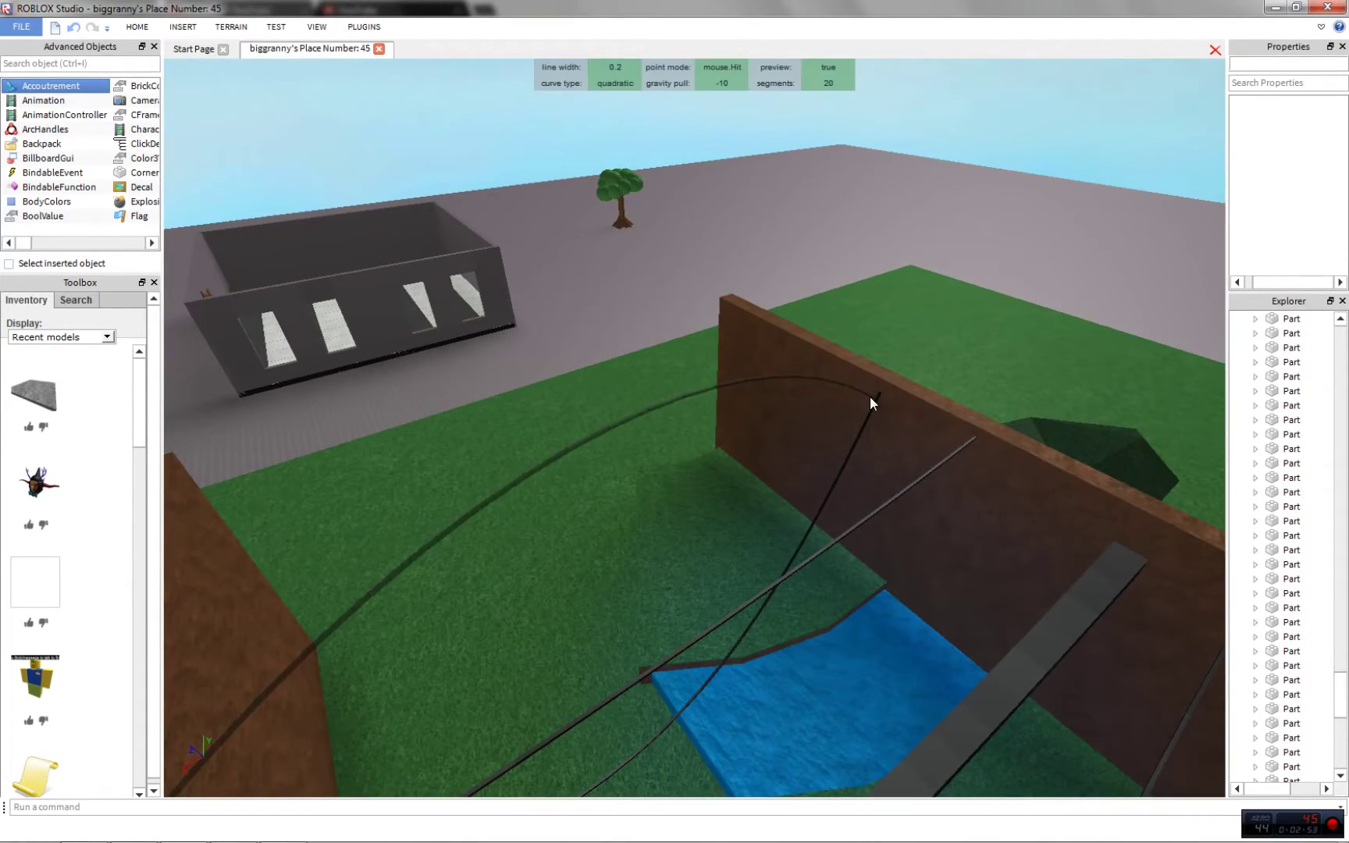
left_click(1038, 489)
- Examine the upward-arching rope and compare it from several sides with the sagging ropes
key("w")
right_click_drag(1038, 489, 1031, 493)
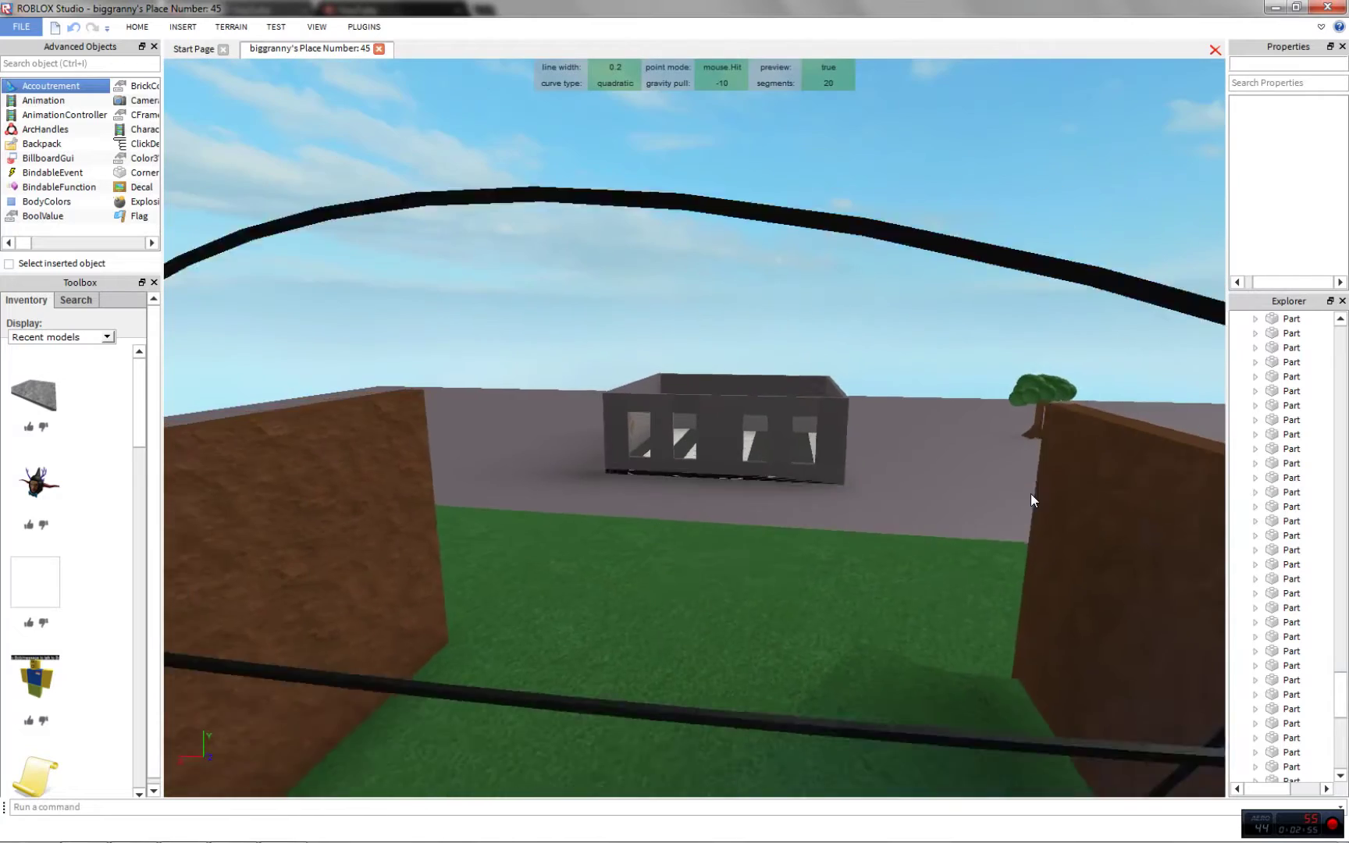
key("s")
key("d")
right_click_drag(807, 396, 807, 396)
scroll(754, 377, "down", 2)
scroll(755, 376, "down", 4)
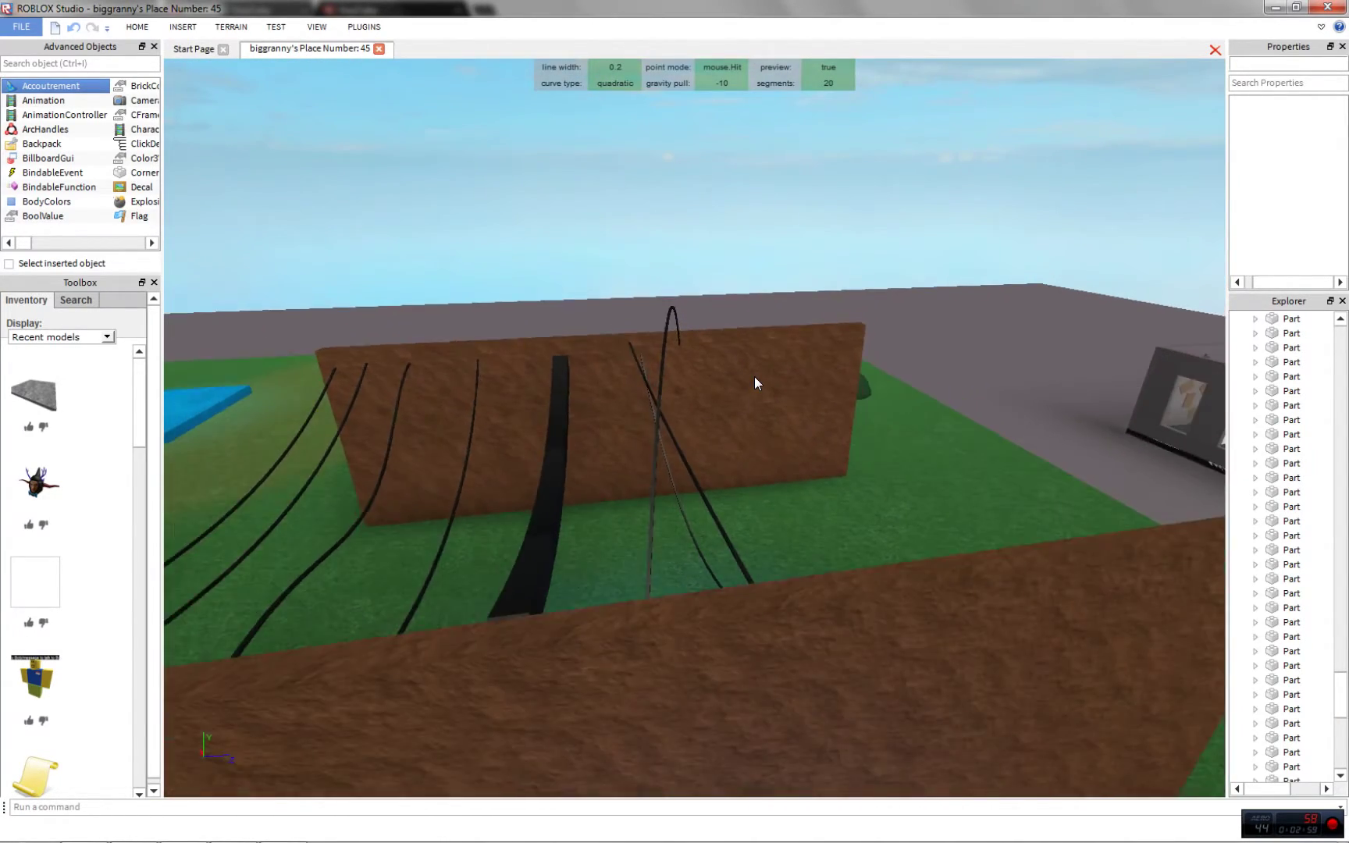
key("s")
key("d")
key("a")
key("w")
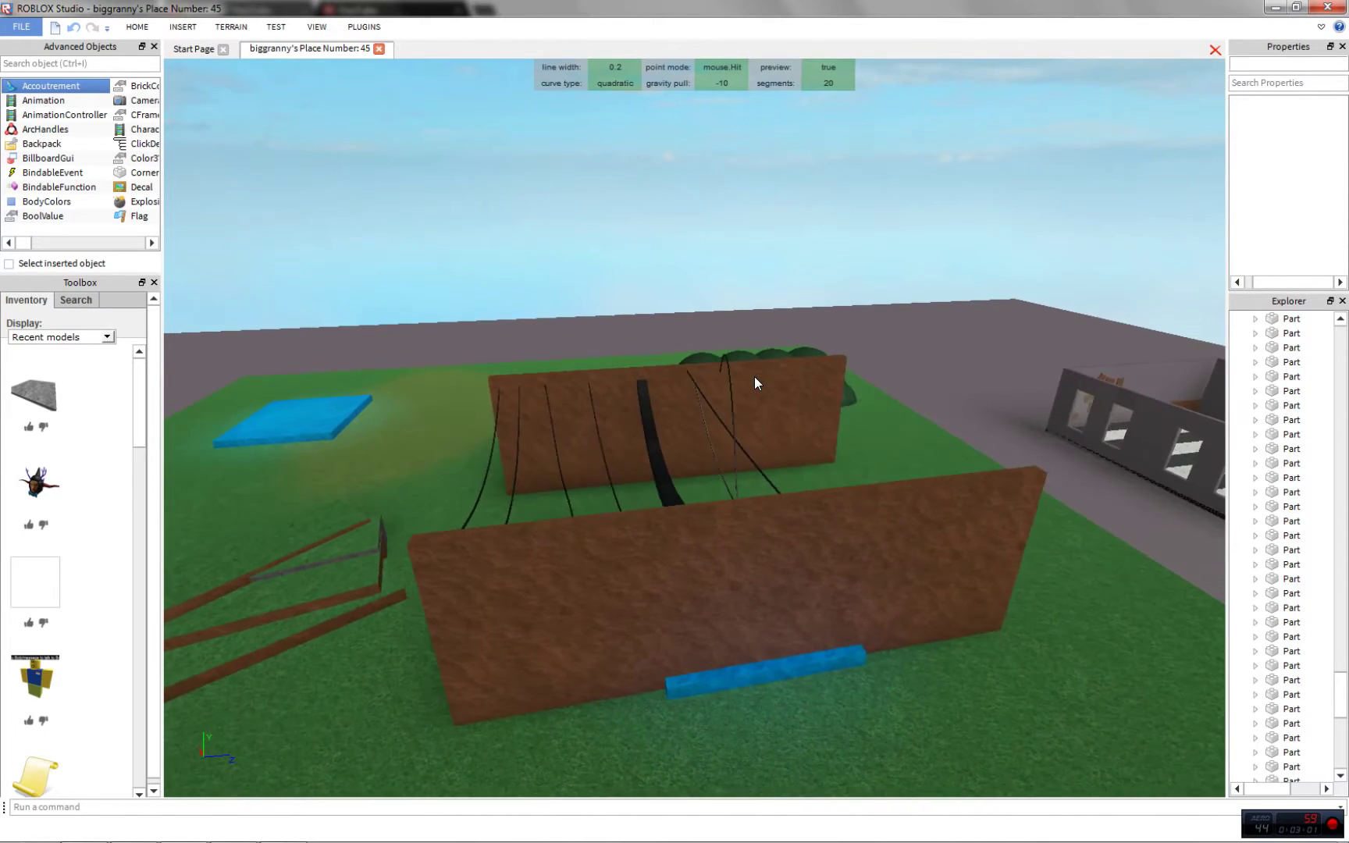
scroll(755, 377, "up", 2)
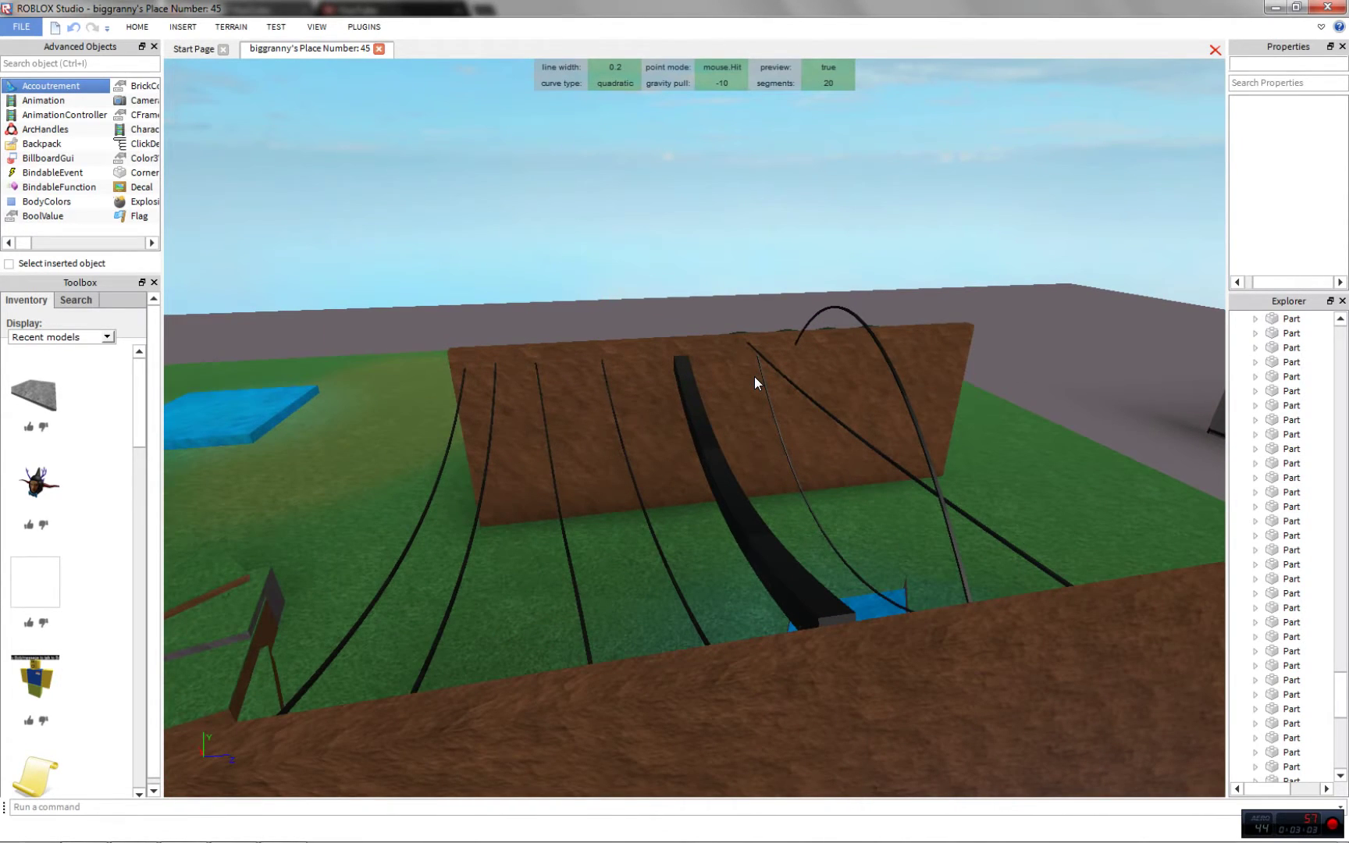
scroll(754, 377, "down", 5)
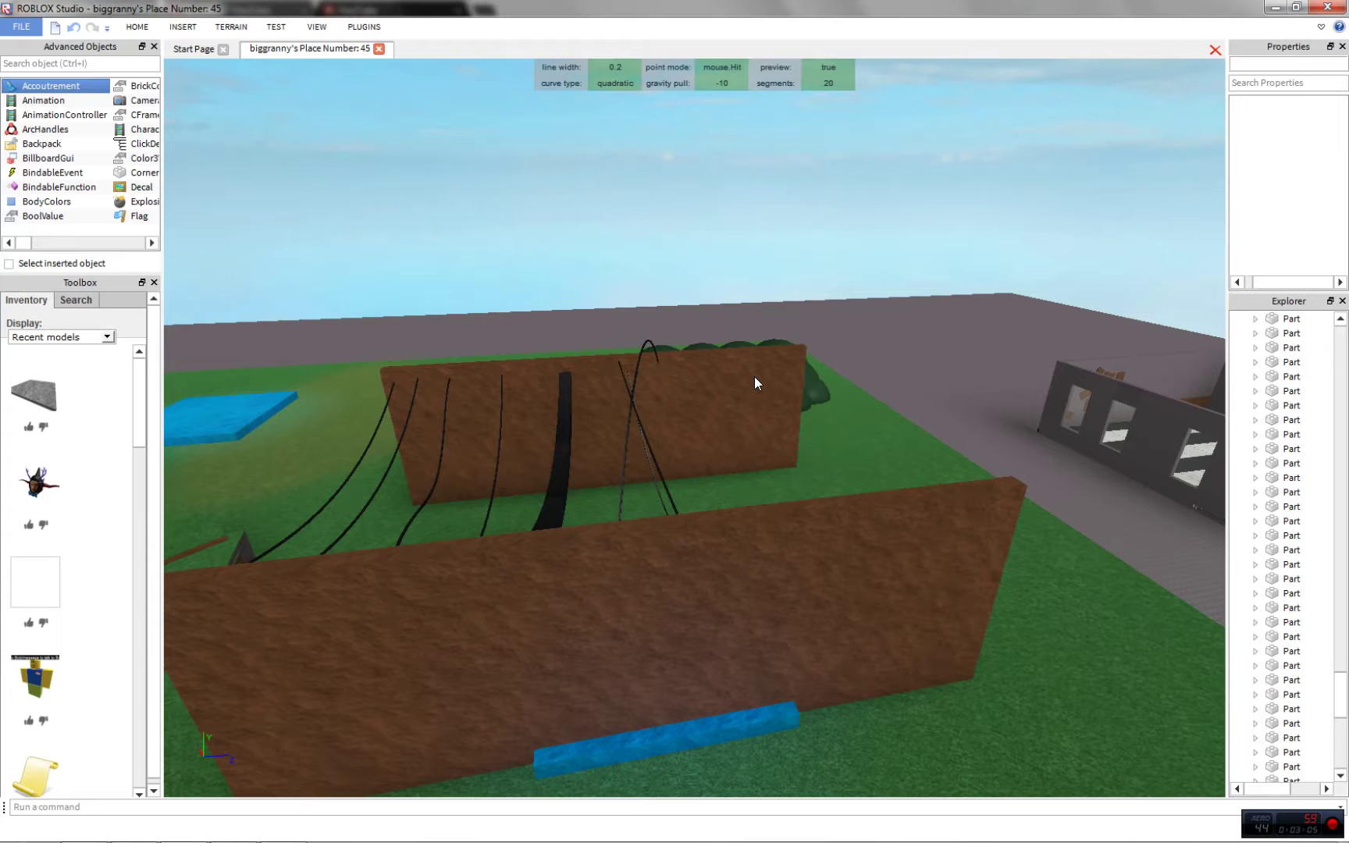
key("w")
key("d")
key("s")
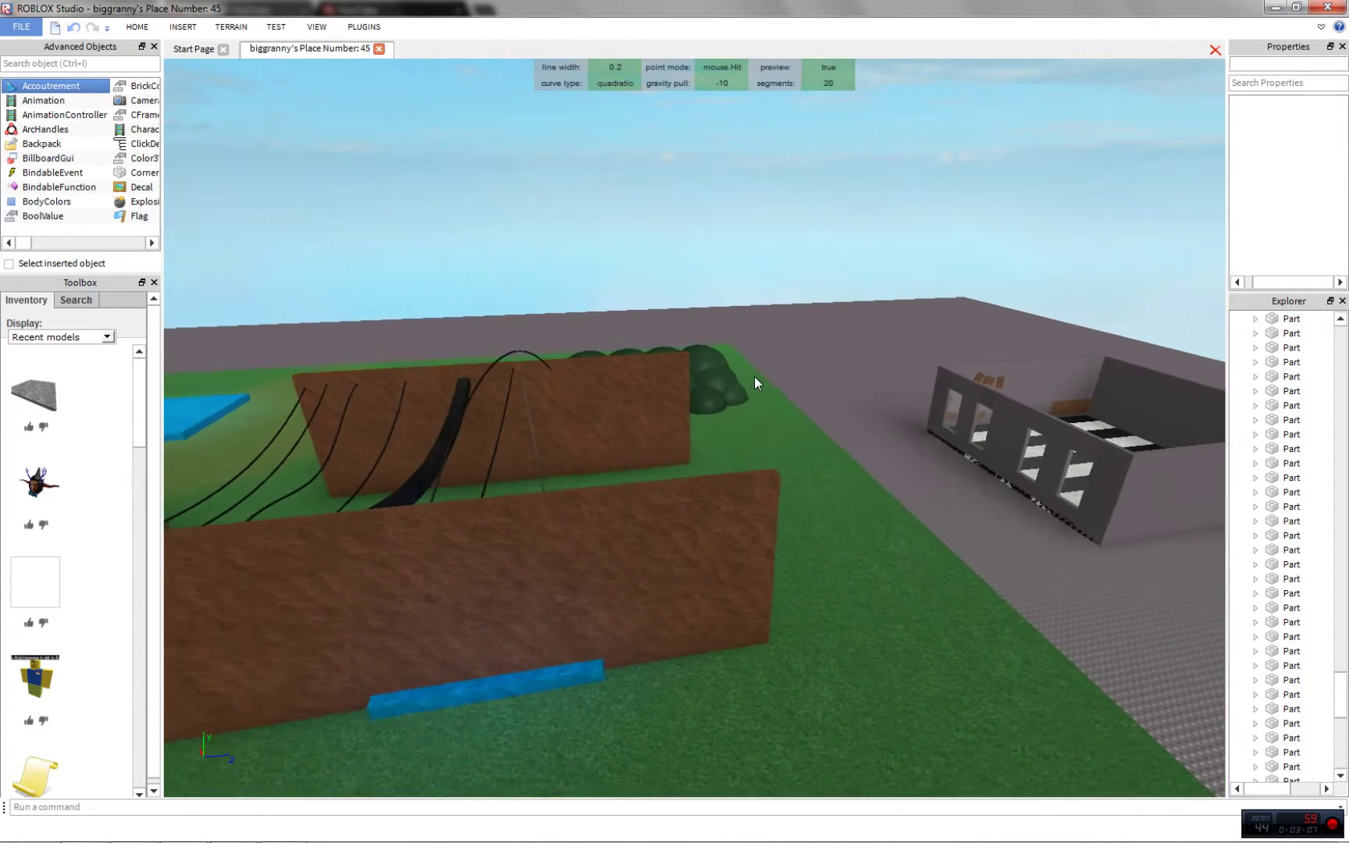
key("a")
key("w")
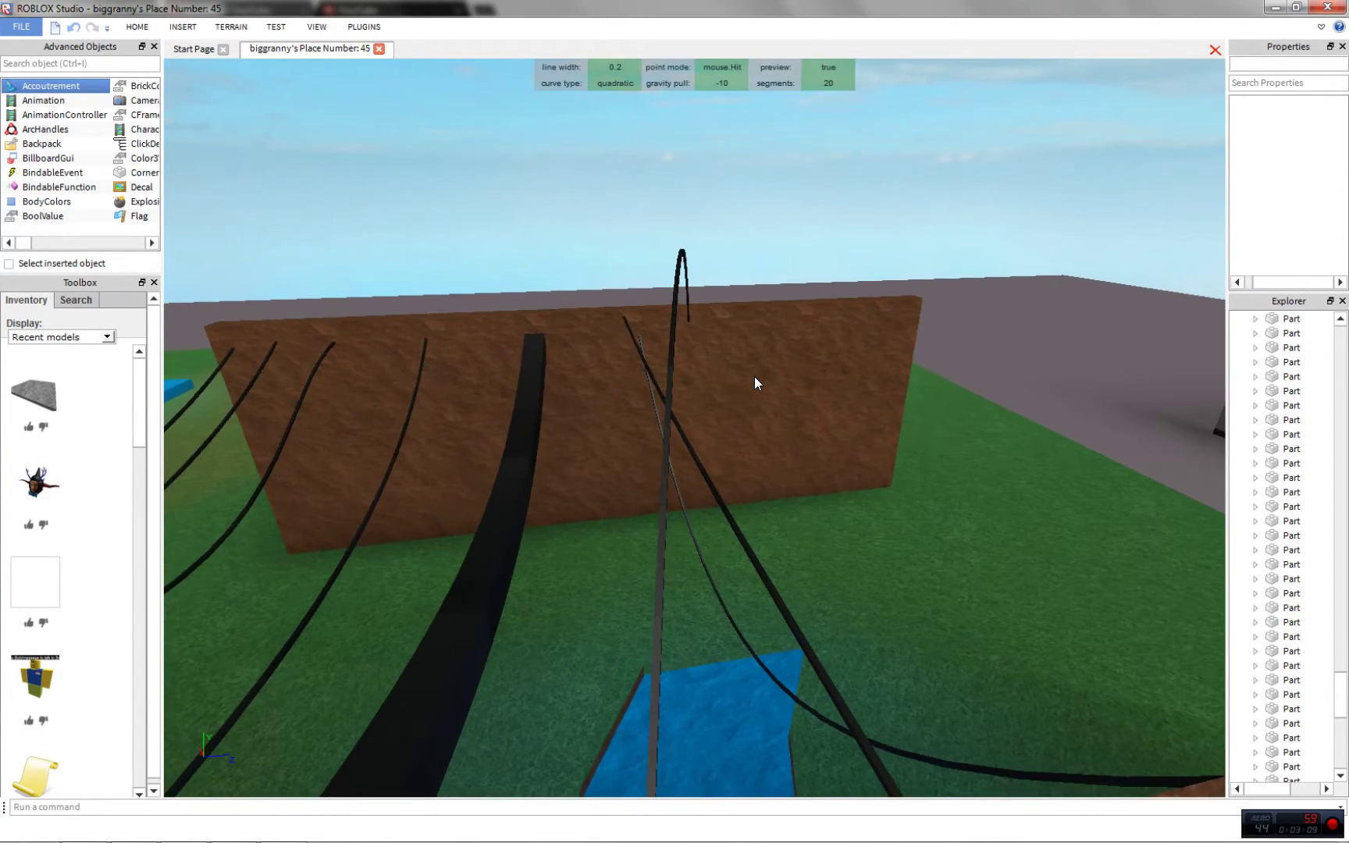
key("d")
key("w")
right_click_drag(614, 330, 614, 331)
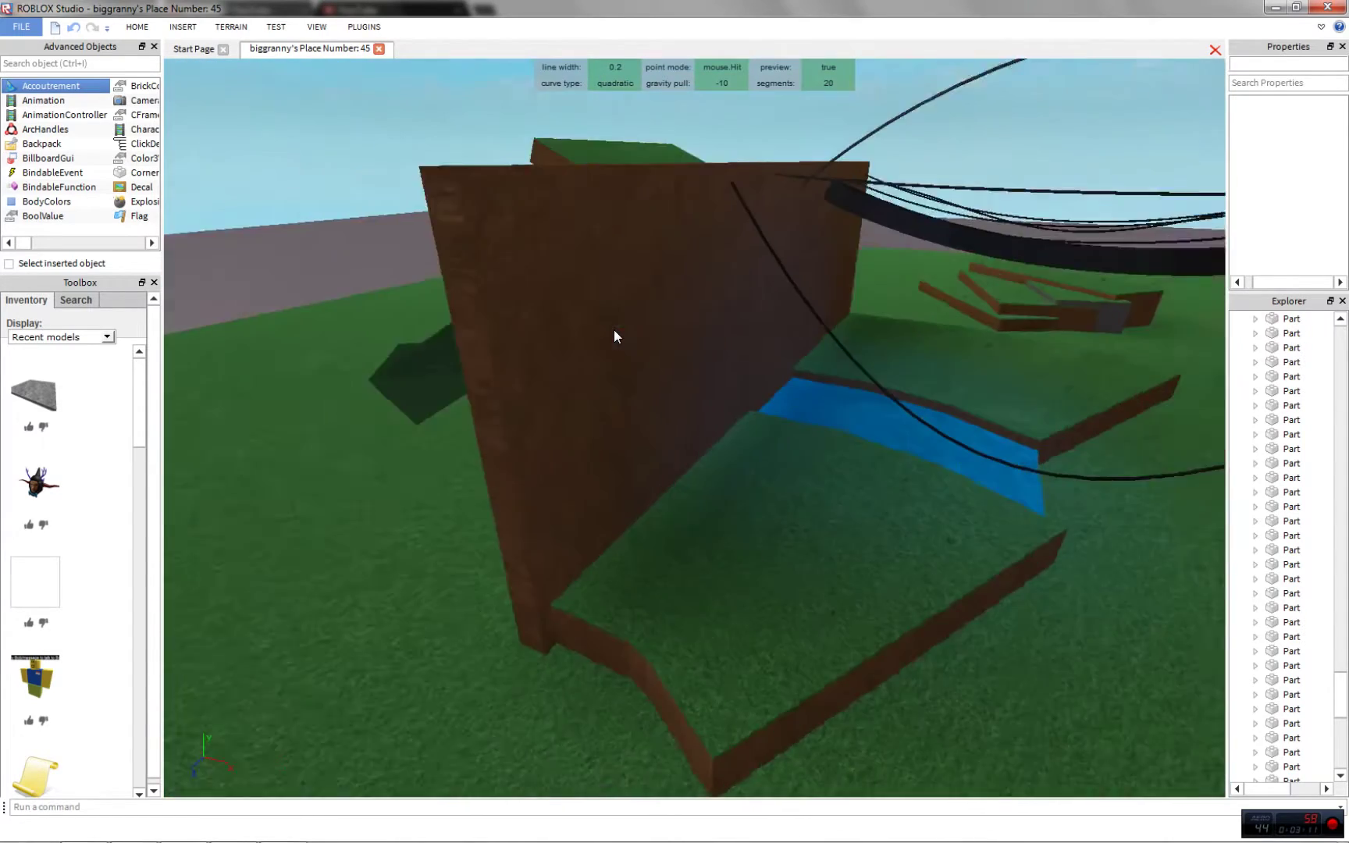
key("s")
key("d")
key("a")
right_click_drag(730, 104, 729, 104)
key("s")
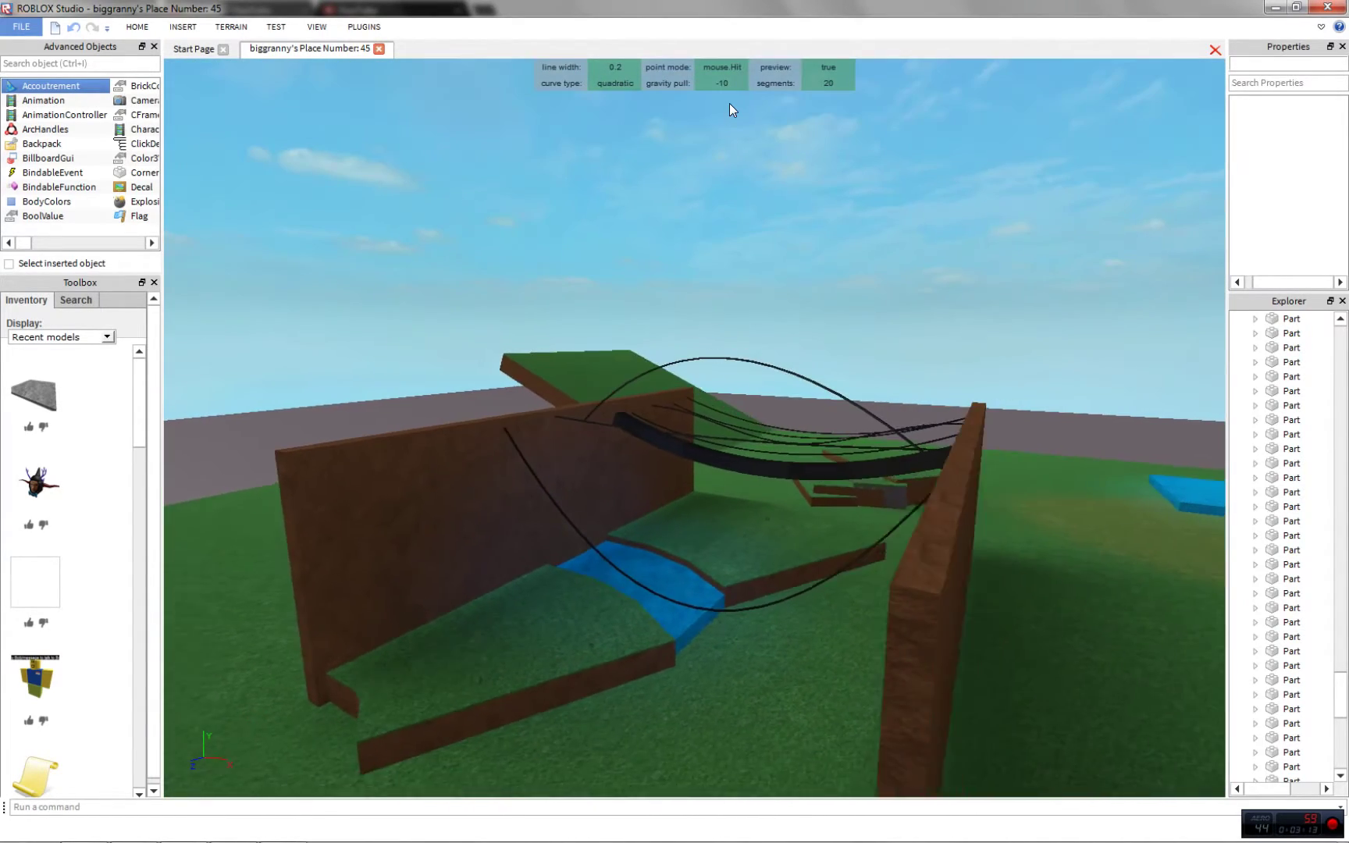
- Set the gravity pull to 5 and draw another rope between the walls, close to the deeply sagging one
left_click(723, 86)
key("Return")
right_click_drag(921, 214, 921, 215)
key("w")
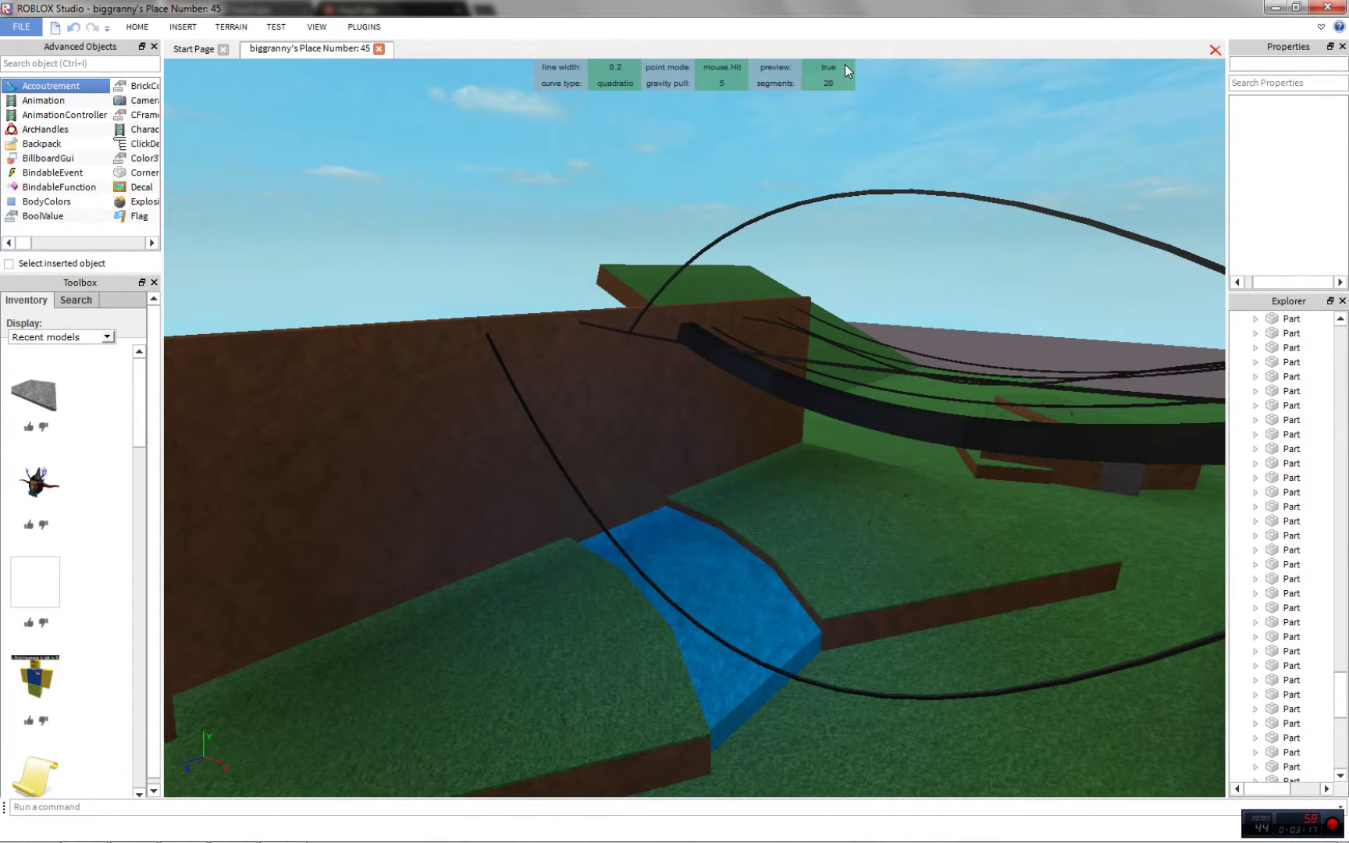
scroll(894, 92, "down", 5)
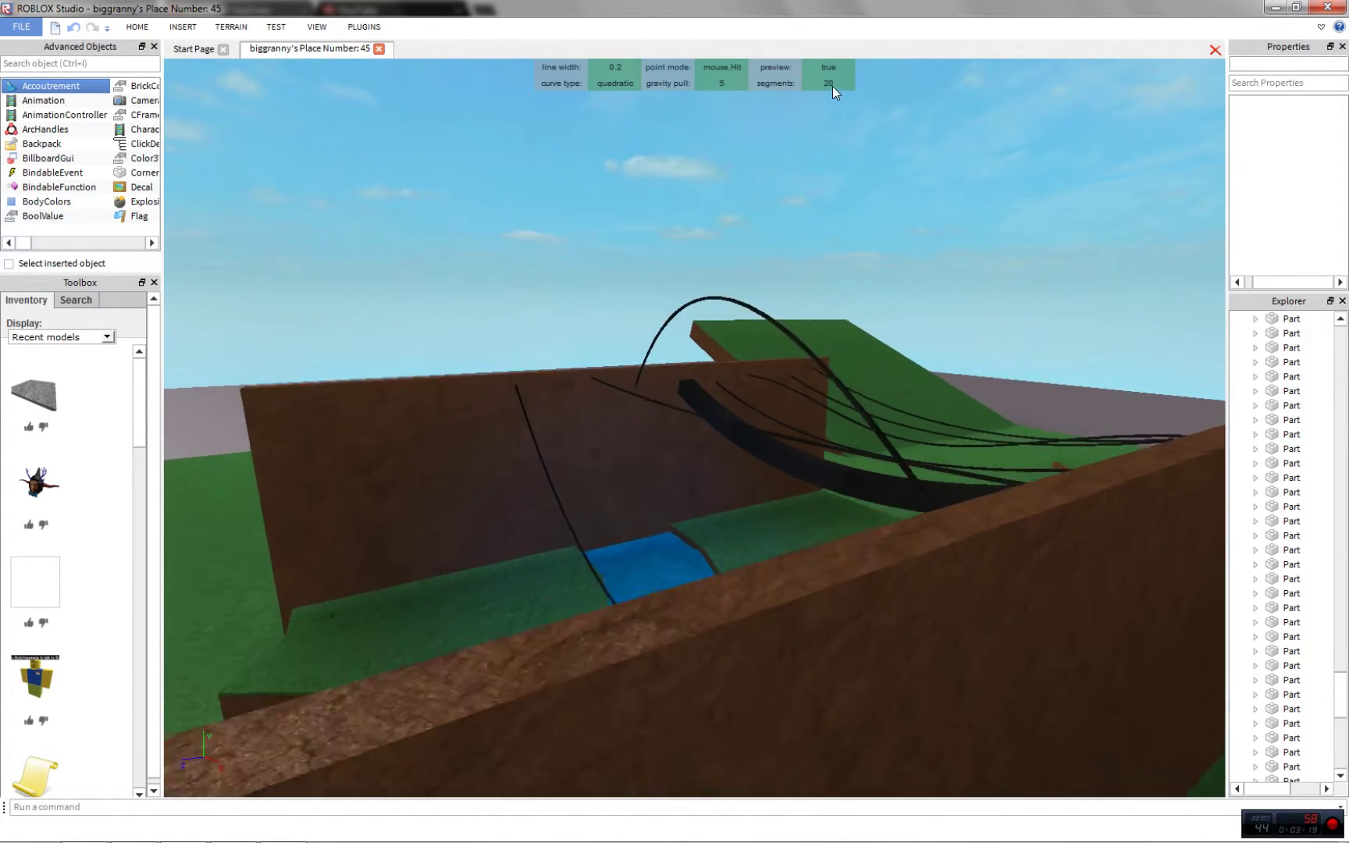
key("w")
key("a")
right_click_drag(653, 364, 808, 384)
left_click(901, 394)
key("s")
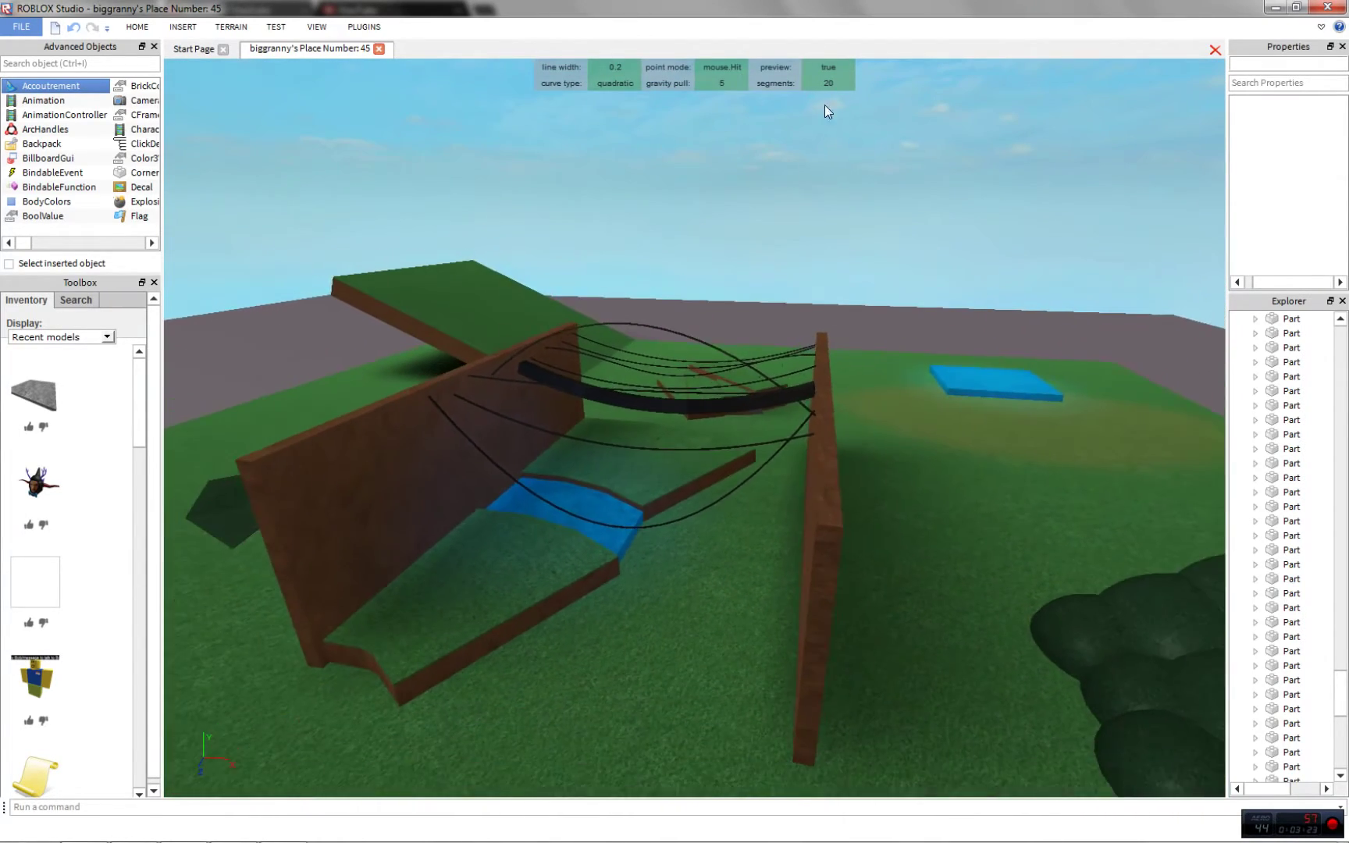
- Draw a rope between the two walls at their free ends, past the deeply sagging rope
right_click_drag(825, 104, 896, 217)
key("d")
key("s")
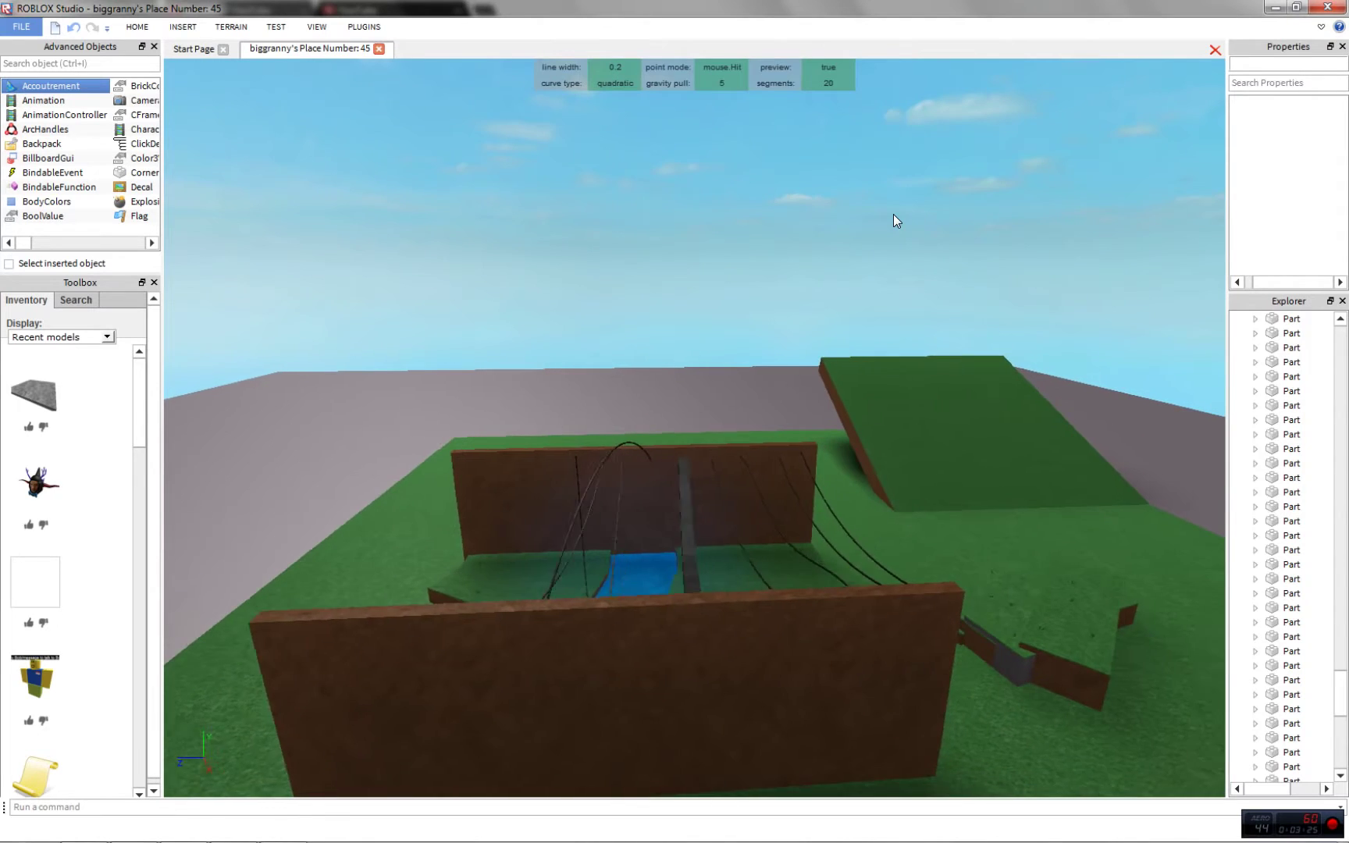
key("w")
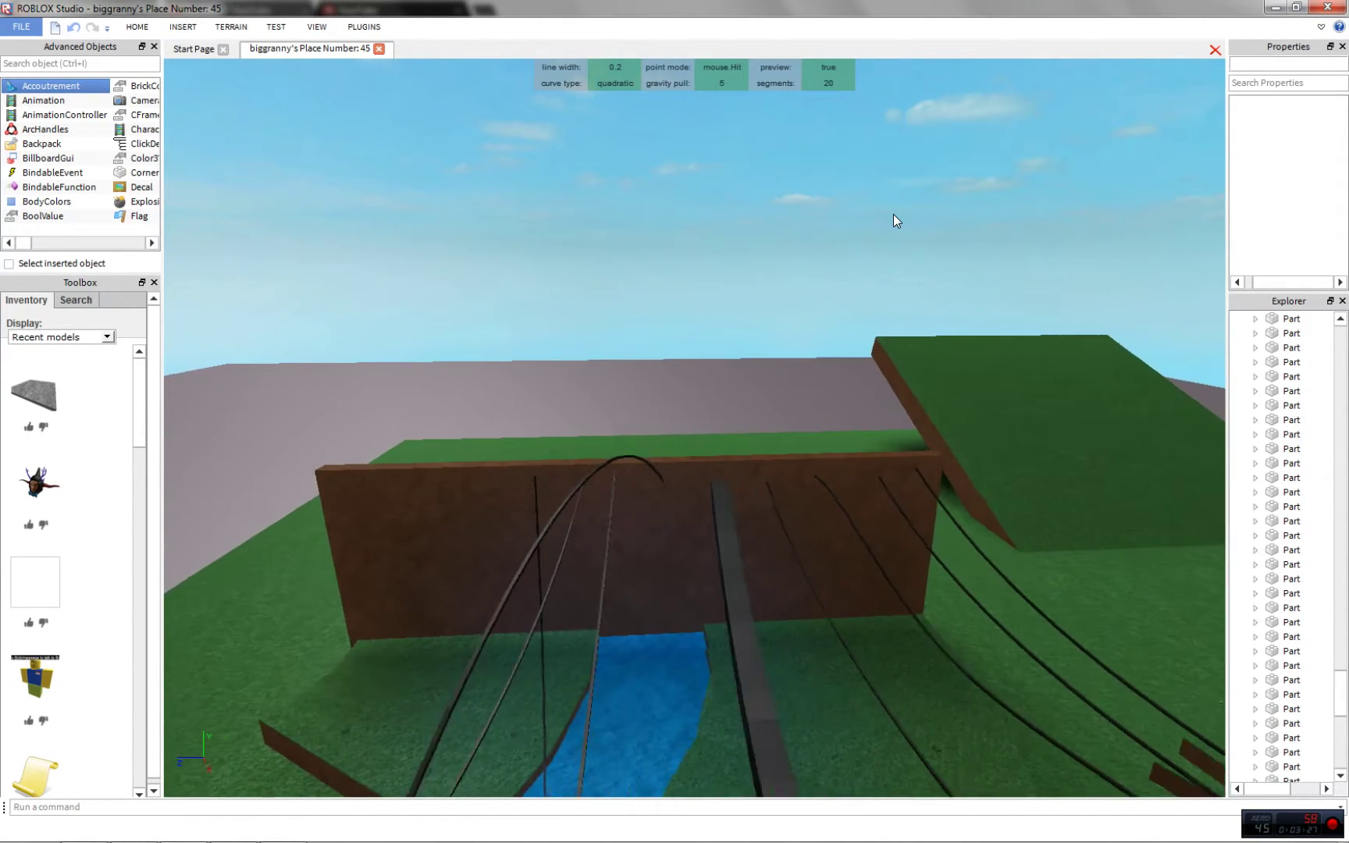
key("d")
key("a")
key("w")
mouse_move(678, 376)
right_mouse_down()
mouse_move(771, 516)
mouse_move(687, 286)
mouse_move(675, 356)
right_mouse_up()
key("w")
left_click(645, 304)
key("d")
key("w")
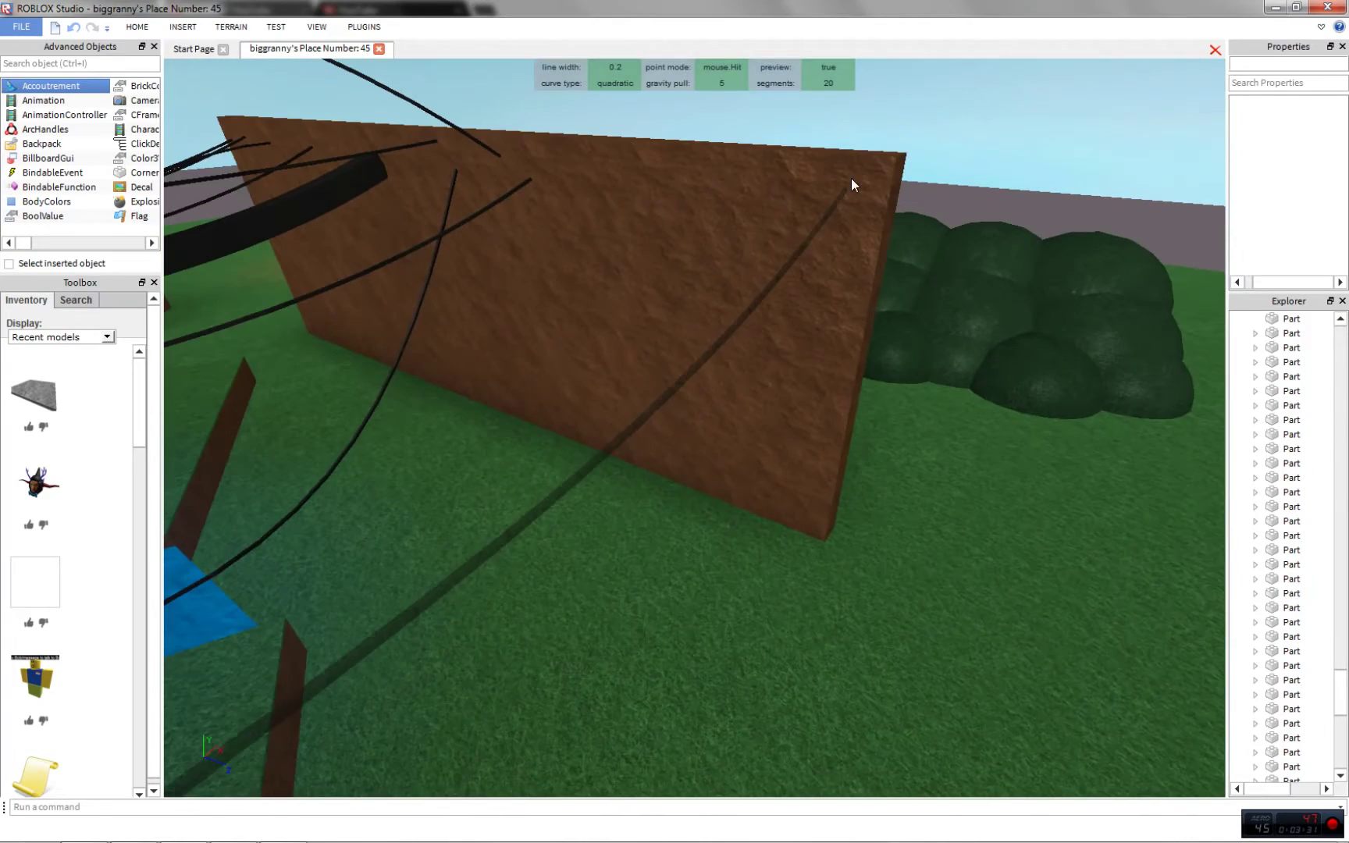
left_click(847, 185)
- Set the point mode to mouse.Target and draw a rope from one wall to the opposite wall
key("s")
right_click_drag(846, 190, 763, 87)
left_click(739, 72)
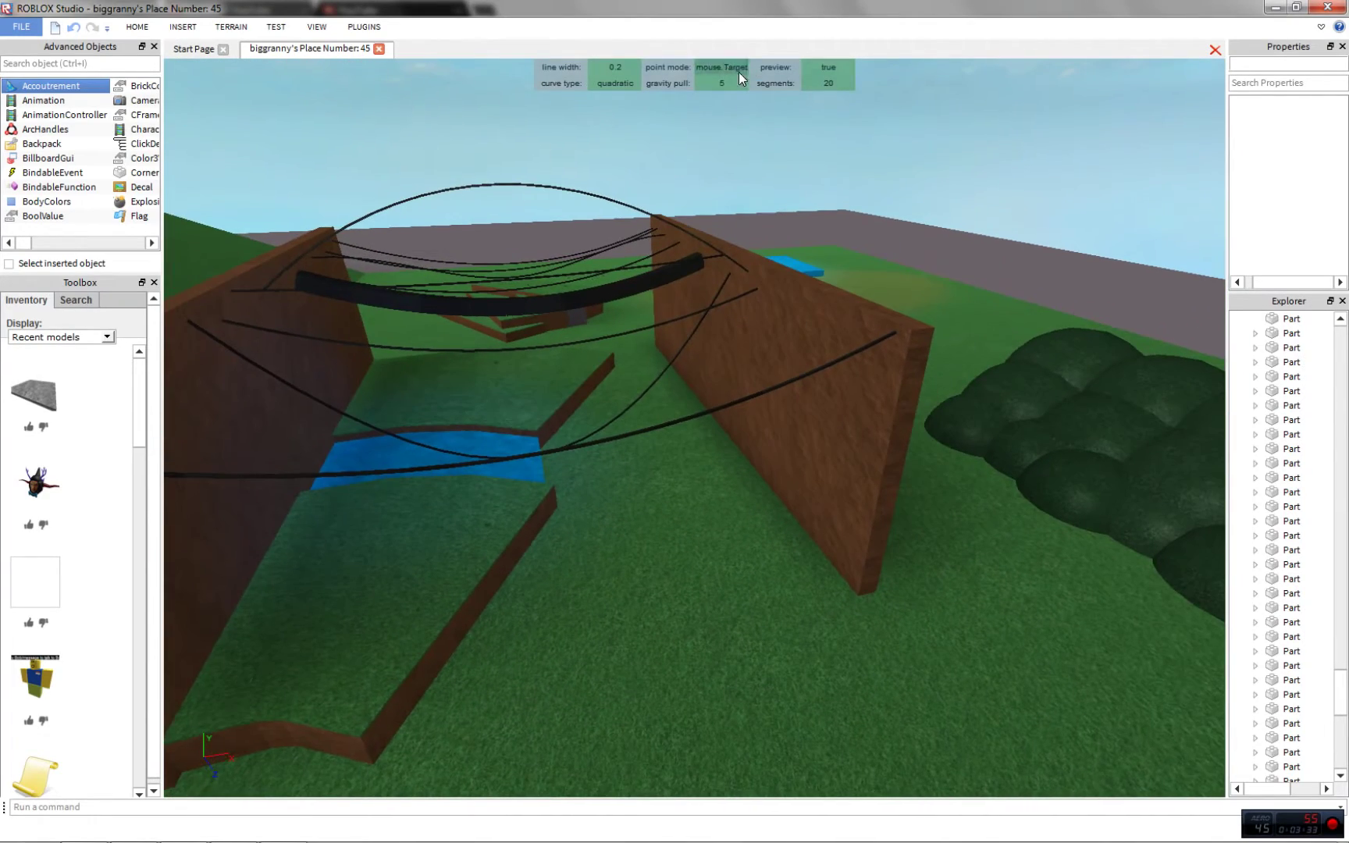
left_click(812, 335)
right_click_drag(750, 312, 556, 363)
scroll(610, 415, "down", 5)
scroll(616, 429, "up", 6)
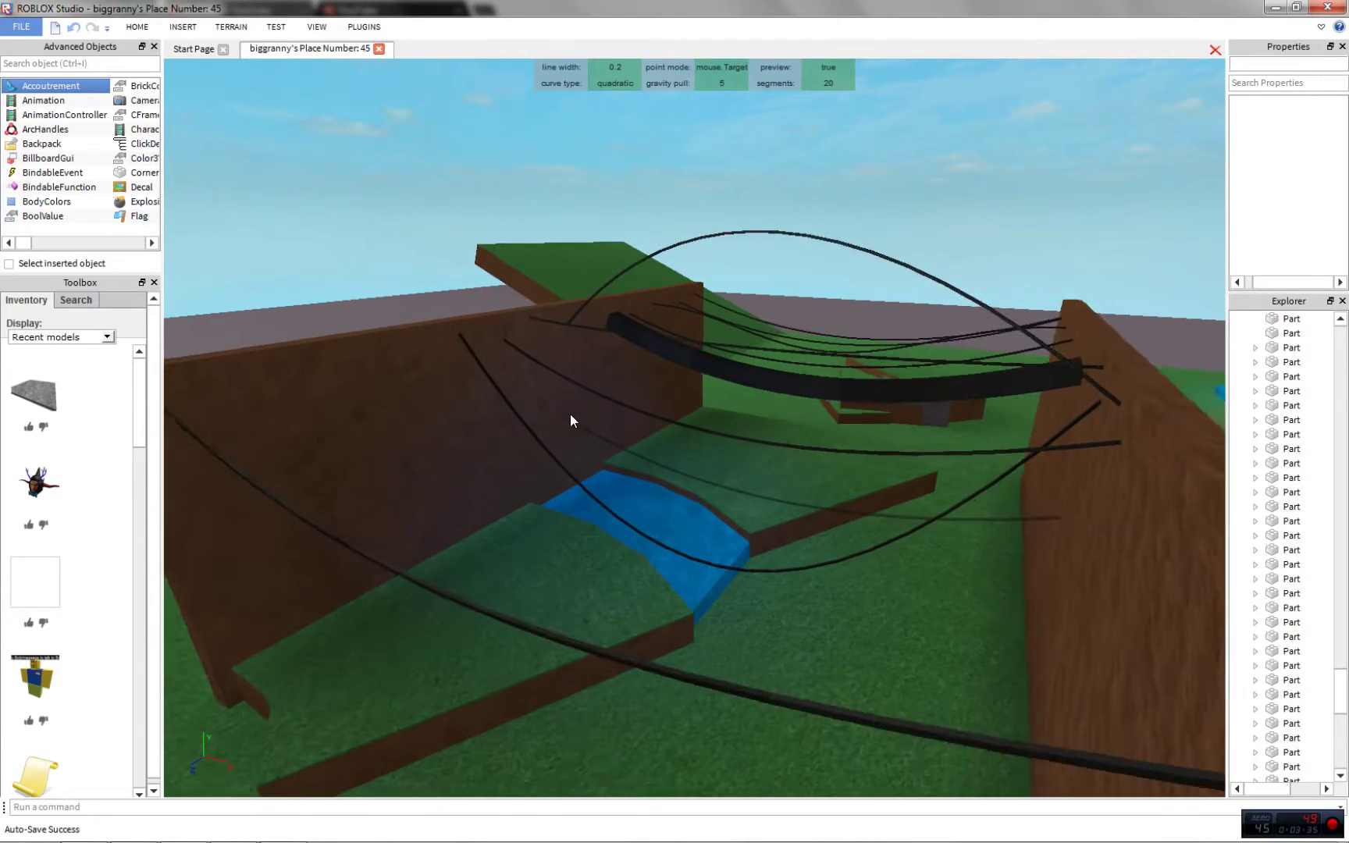
right_click_drag(569, 415, 716, 347)
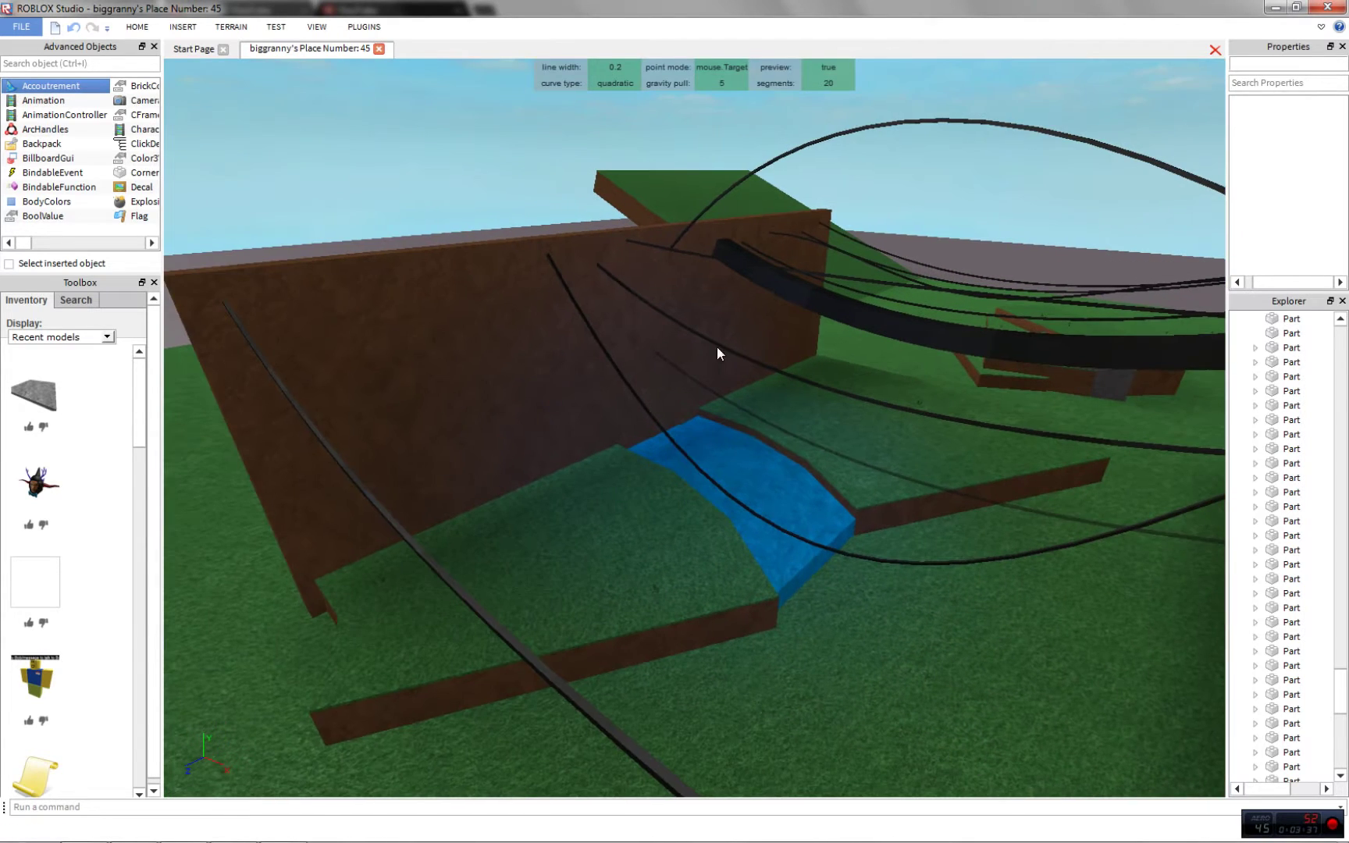
left_click(670, 363)
- Draw a rope from one wall's centre to the end segment of the outermost rope on the opposite wall
right_click_drag(395, 299, 1042, 400)
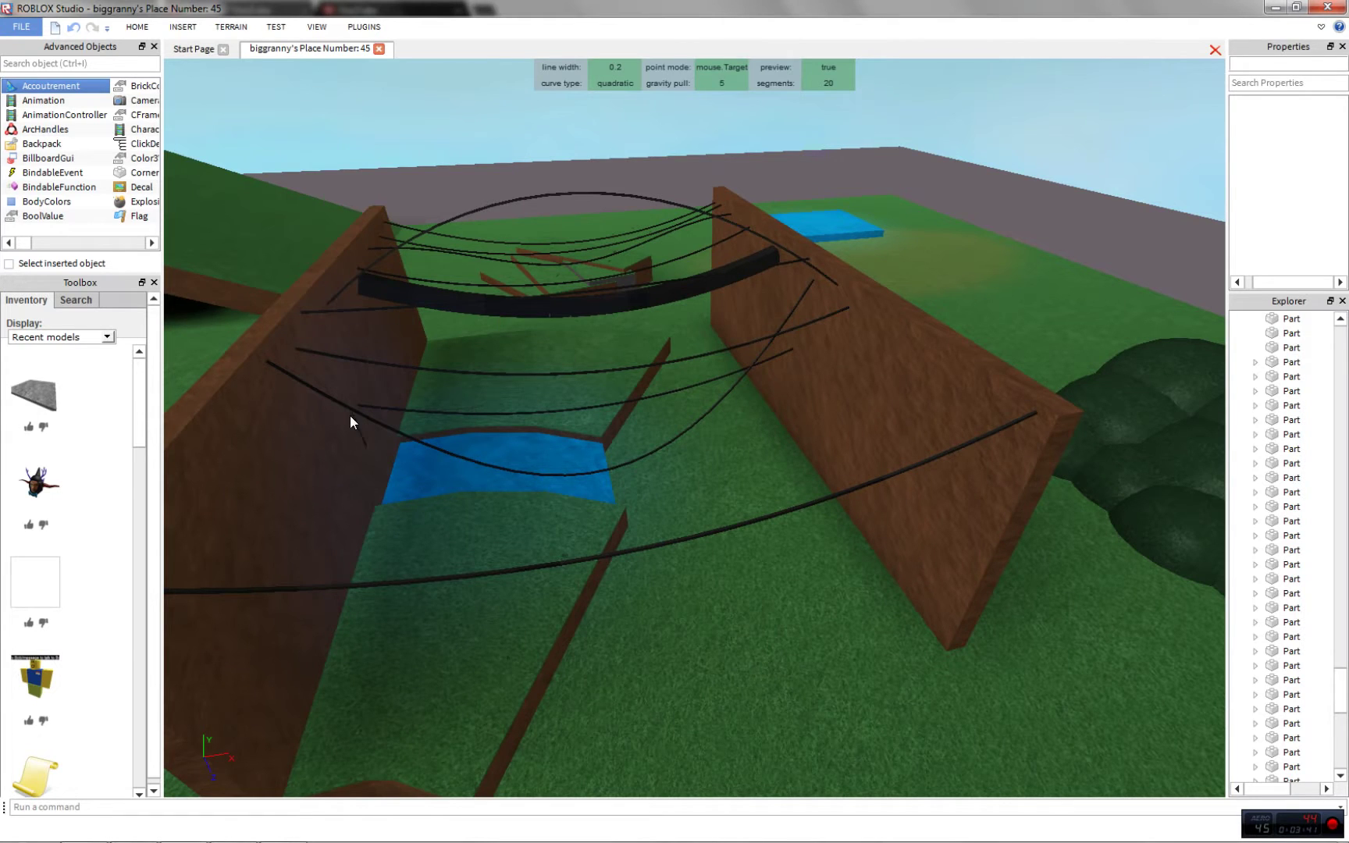
right_click_drag(351, 415, 626, 441)
key("a")
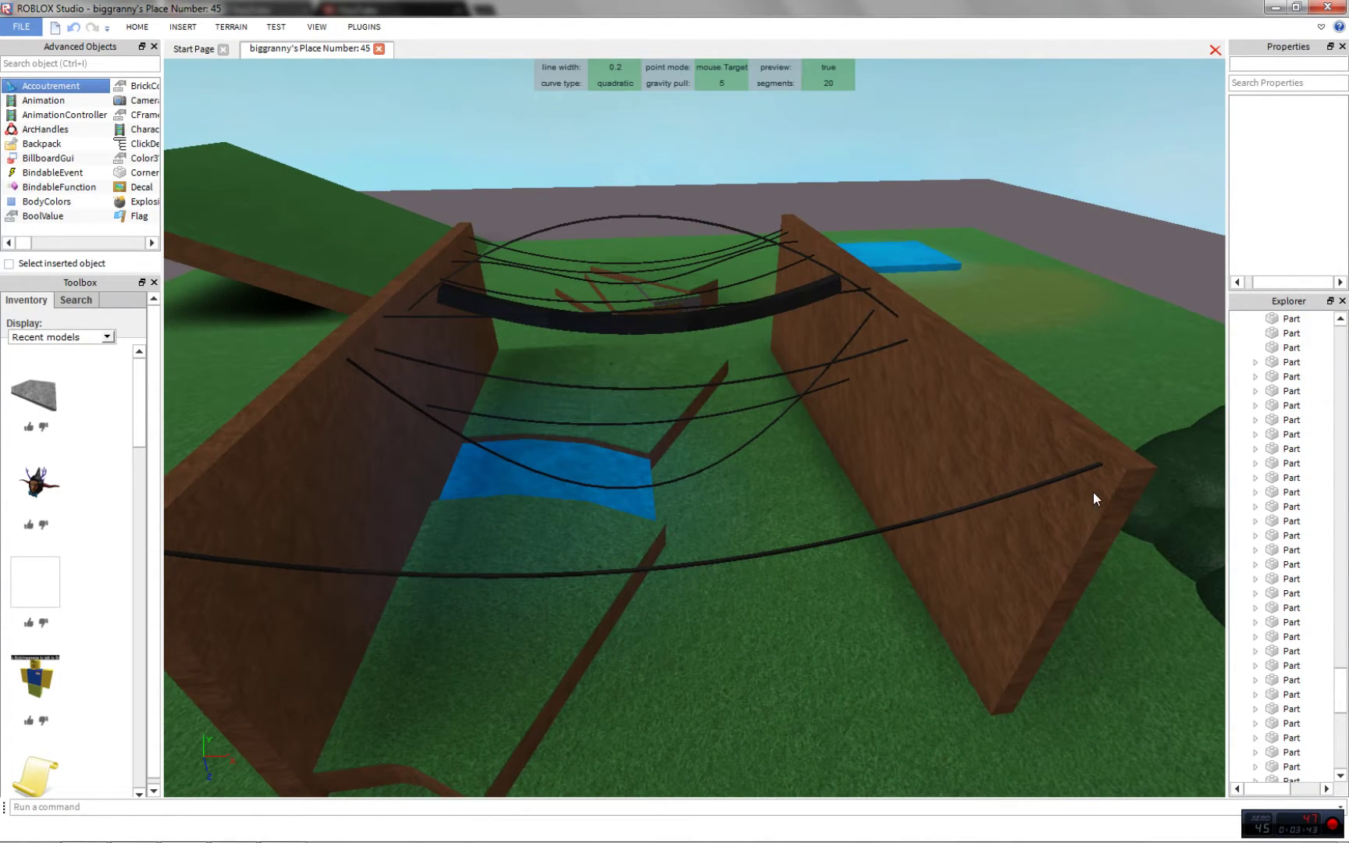
left_click(1083, 468)
key("w")
right_click_drag(1061, 496, 1061, 496)
- Draw a rope from the outermost rope's other end segment to the upward-arching rope's end segment on the opposite wall, and inspect the joint
right_click_drag(973, 288, 973, 288)
left_click(573, 243)
right_click_drag(581, 244, 753, 296)
key("w")
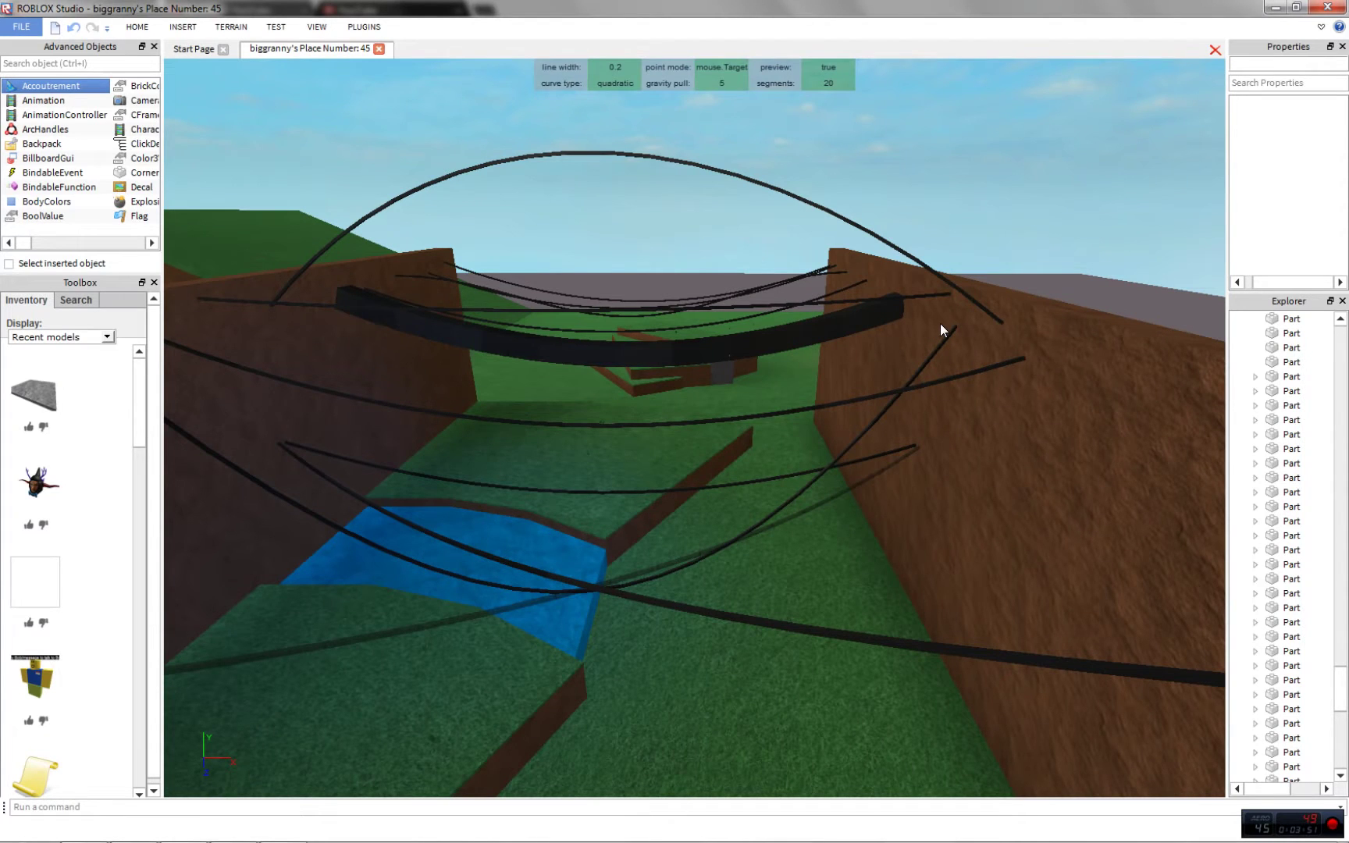
left_click(986, 311)
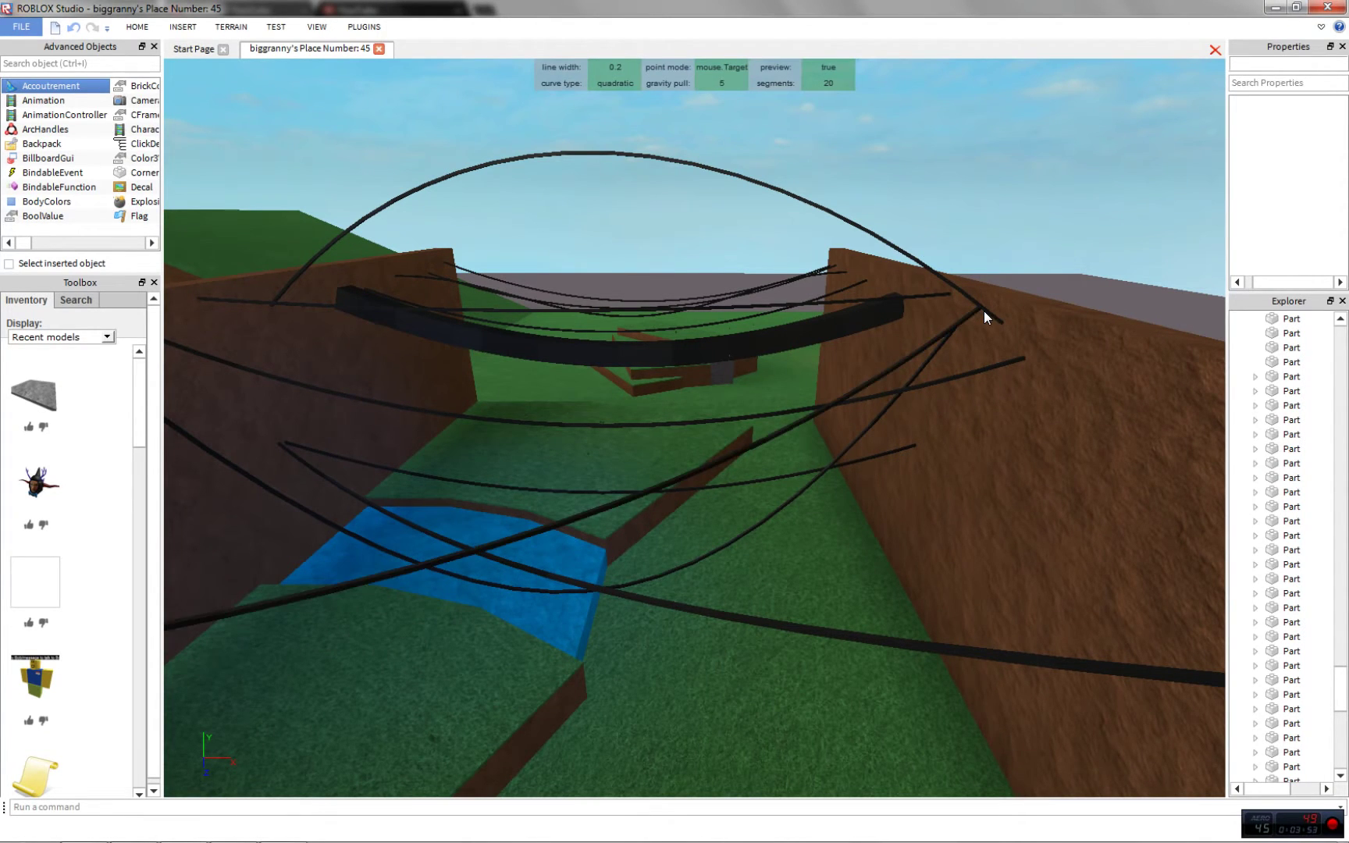
key("s")
scroll(939, 380, "up", 10)
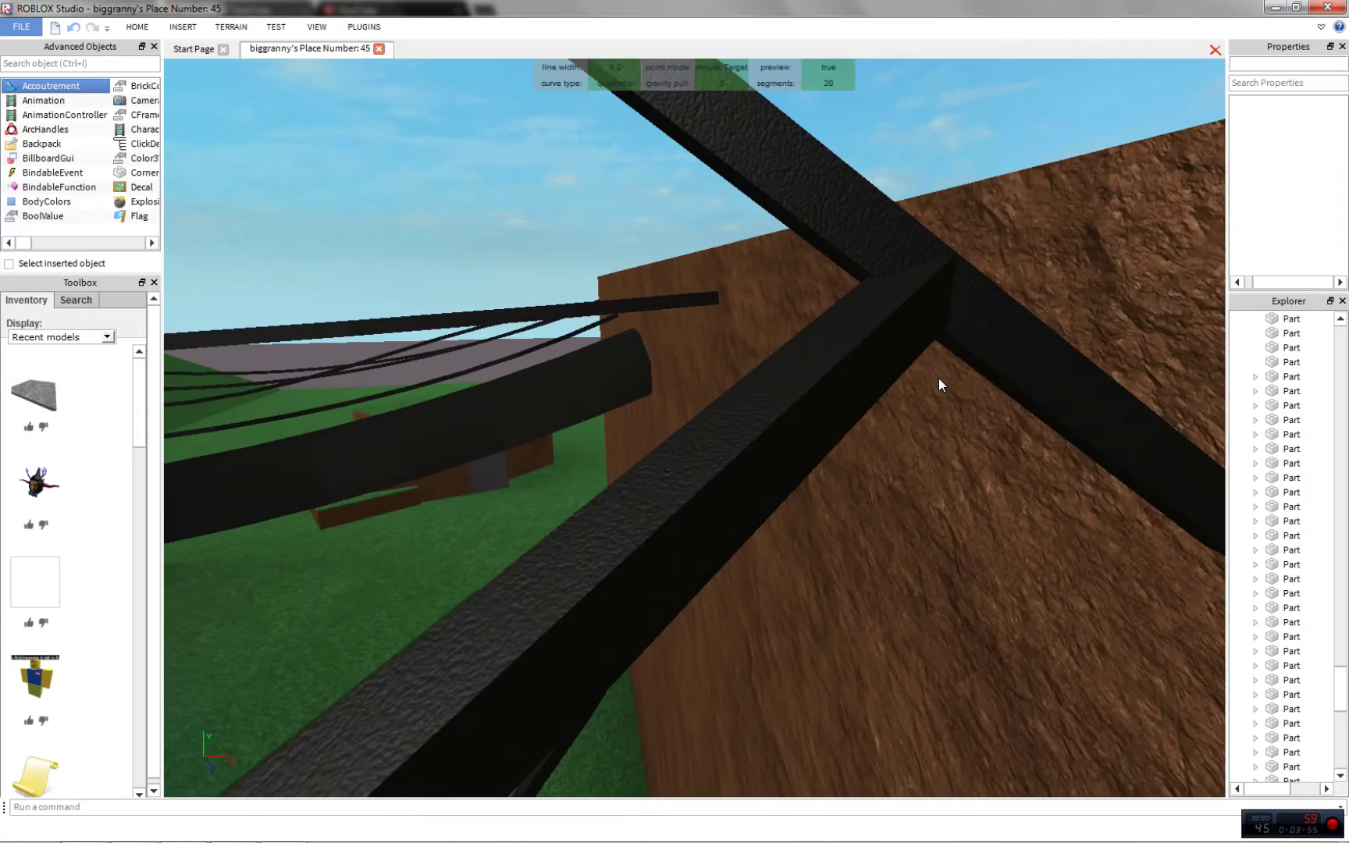
scroll(938, 378, "down", 10)
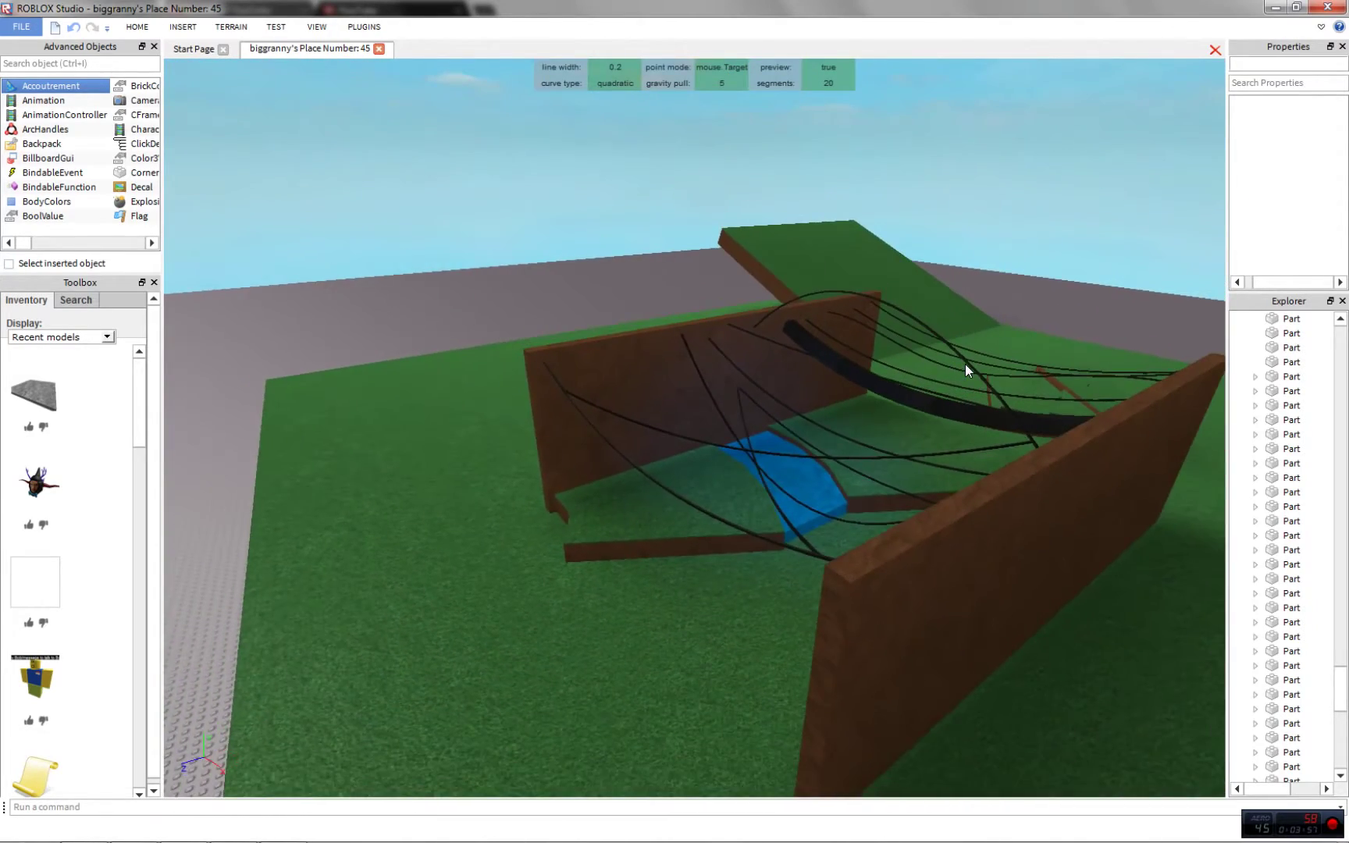
scroll(968, 370, "up", 3)
scroll(965, 369, "down", 5)
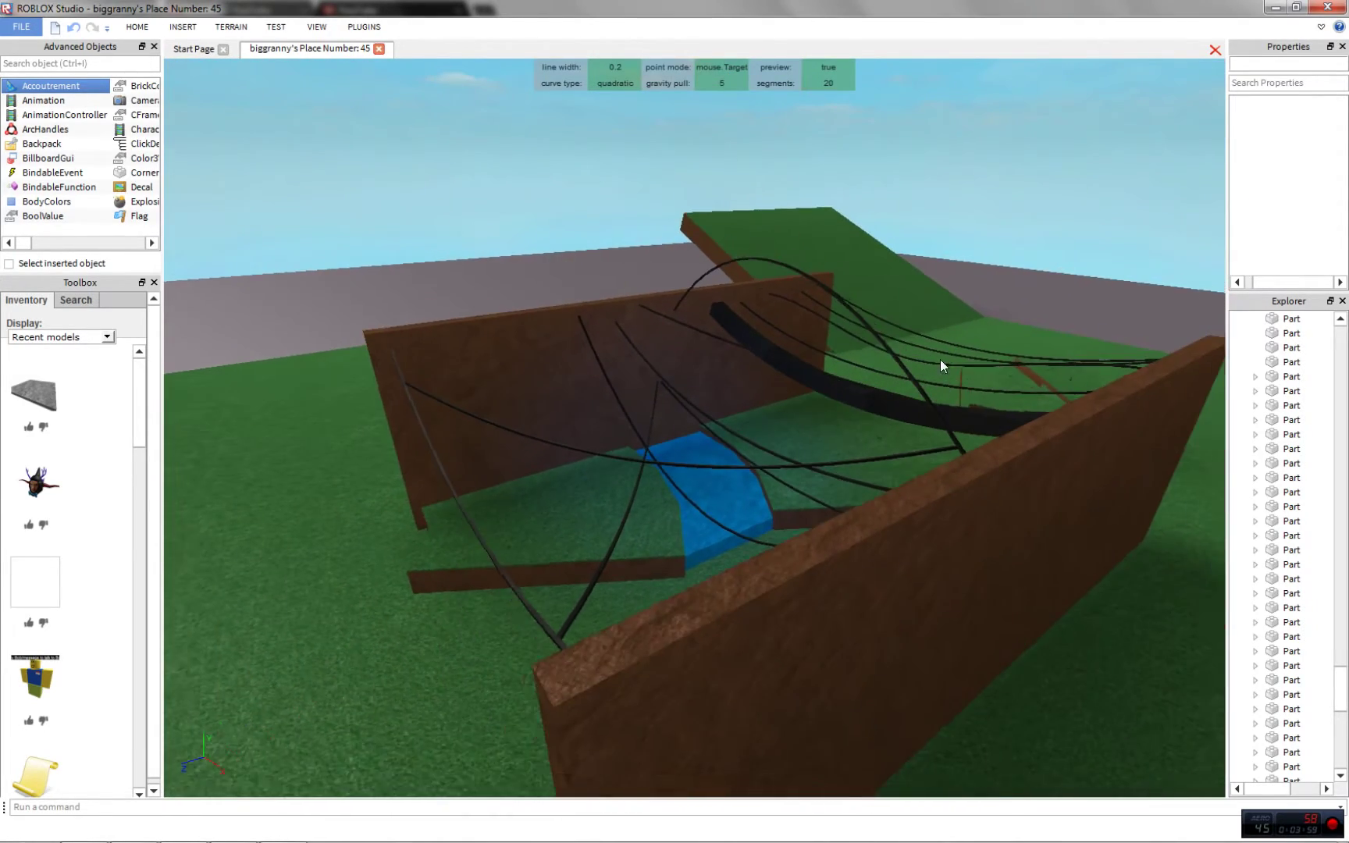
- Set the point mode to mouse.Hit
scroll(940, 363, "up", 4)
left_click(722, 67)
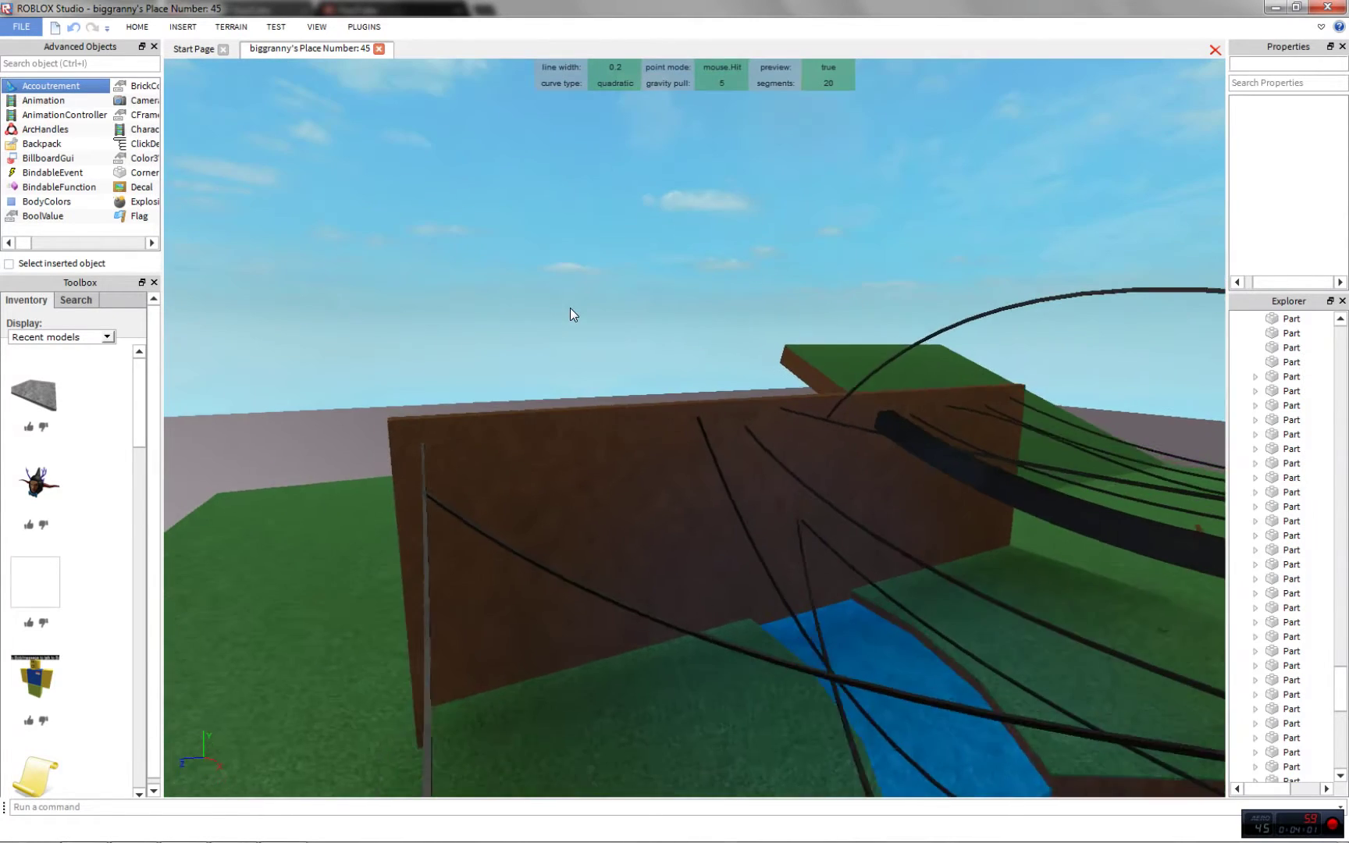
scroll(571, 309, "down", 3)
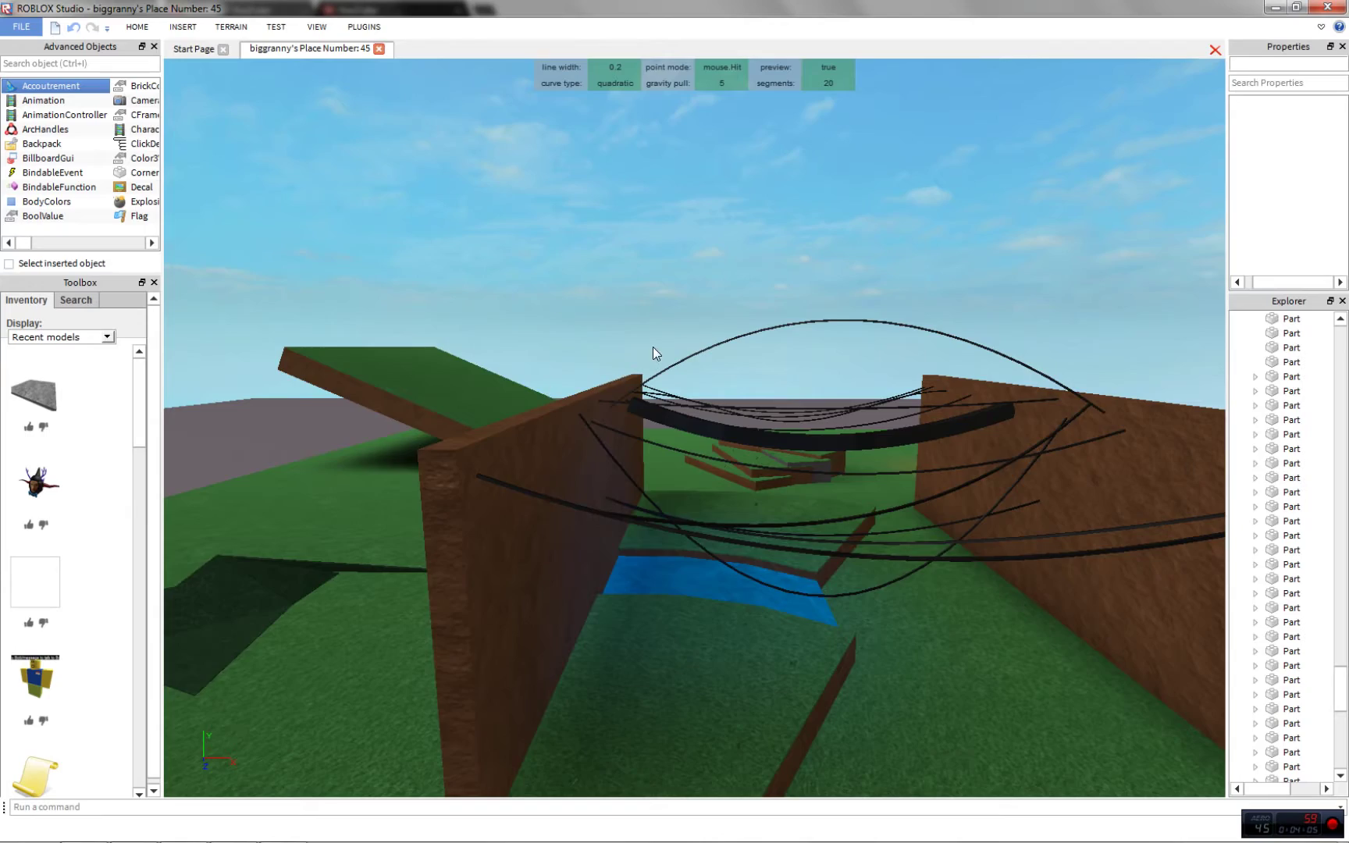
- Examine the ropes strung between the two walls from both open ends, up close and from a distance
scroll(667, 322, "up", 5)
scroll(668, 321, "down", 5)
right_click_drag(666, 322, 667, 321)
scroll(667, 322, "up", 4)
key("s")
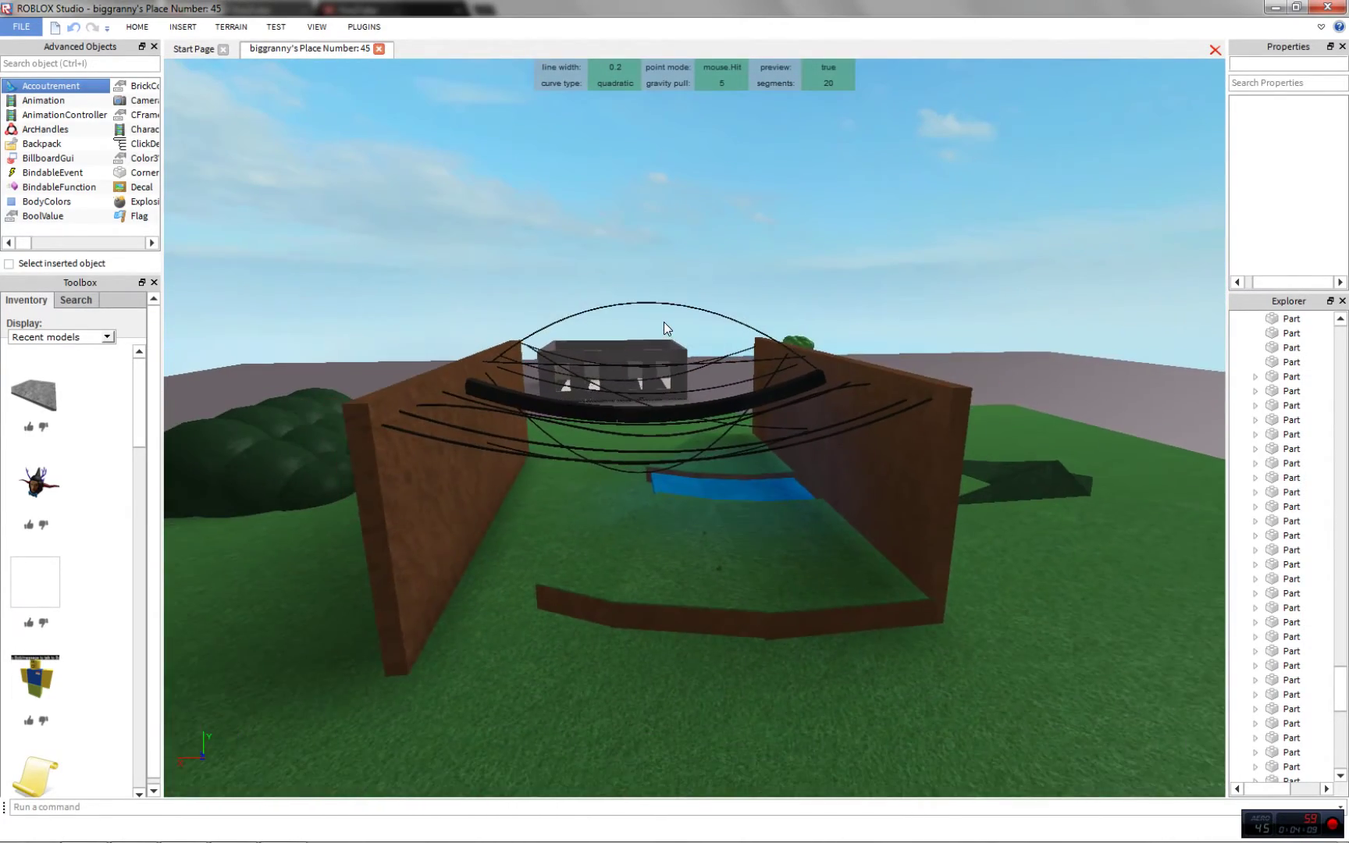
key("a")
key("w")
key("d")
scroll(664, 321, "up", 8)
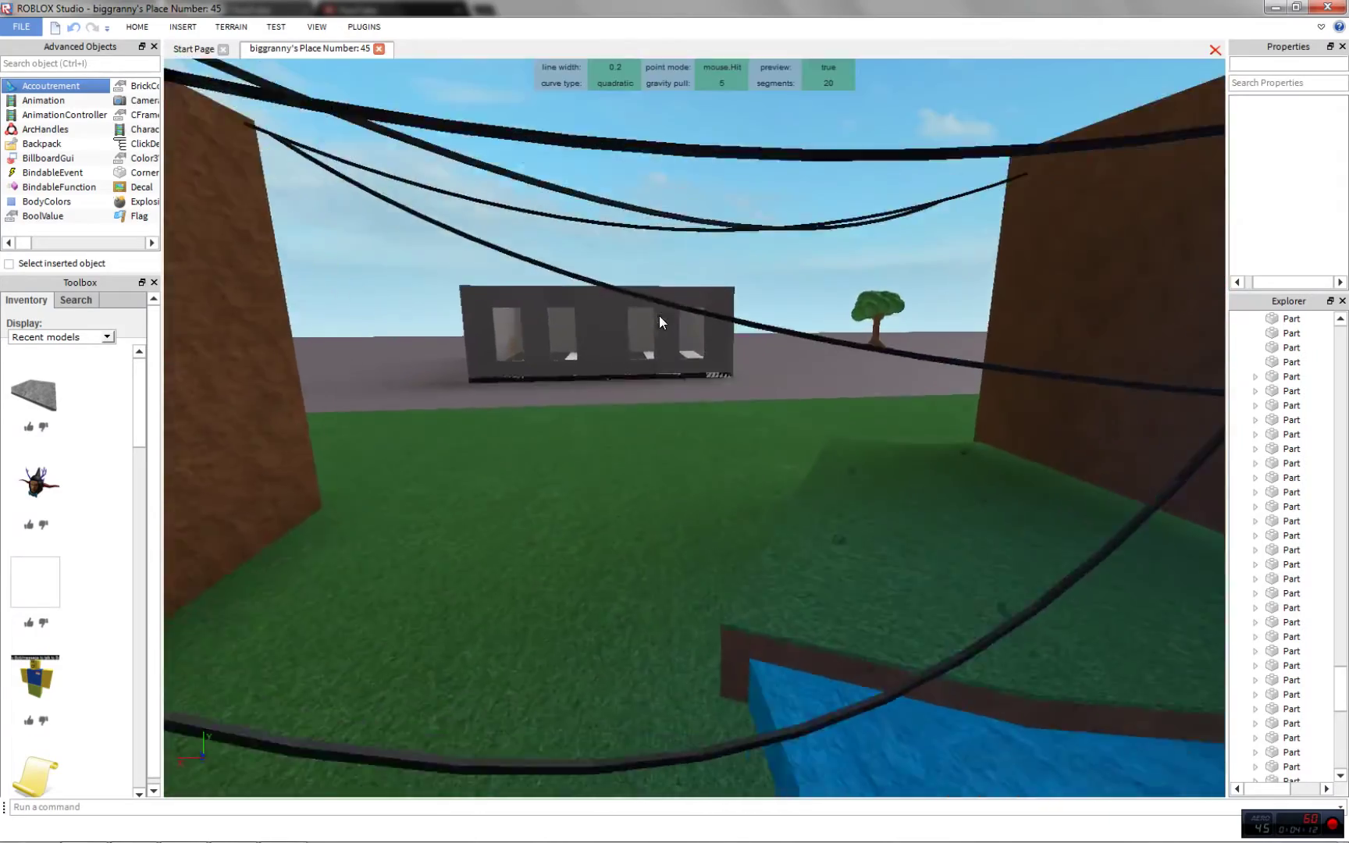
right_click_drag(659, 315, 619, 321)
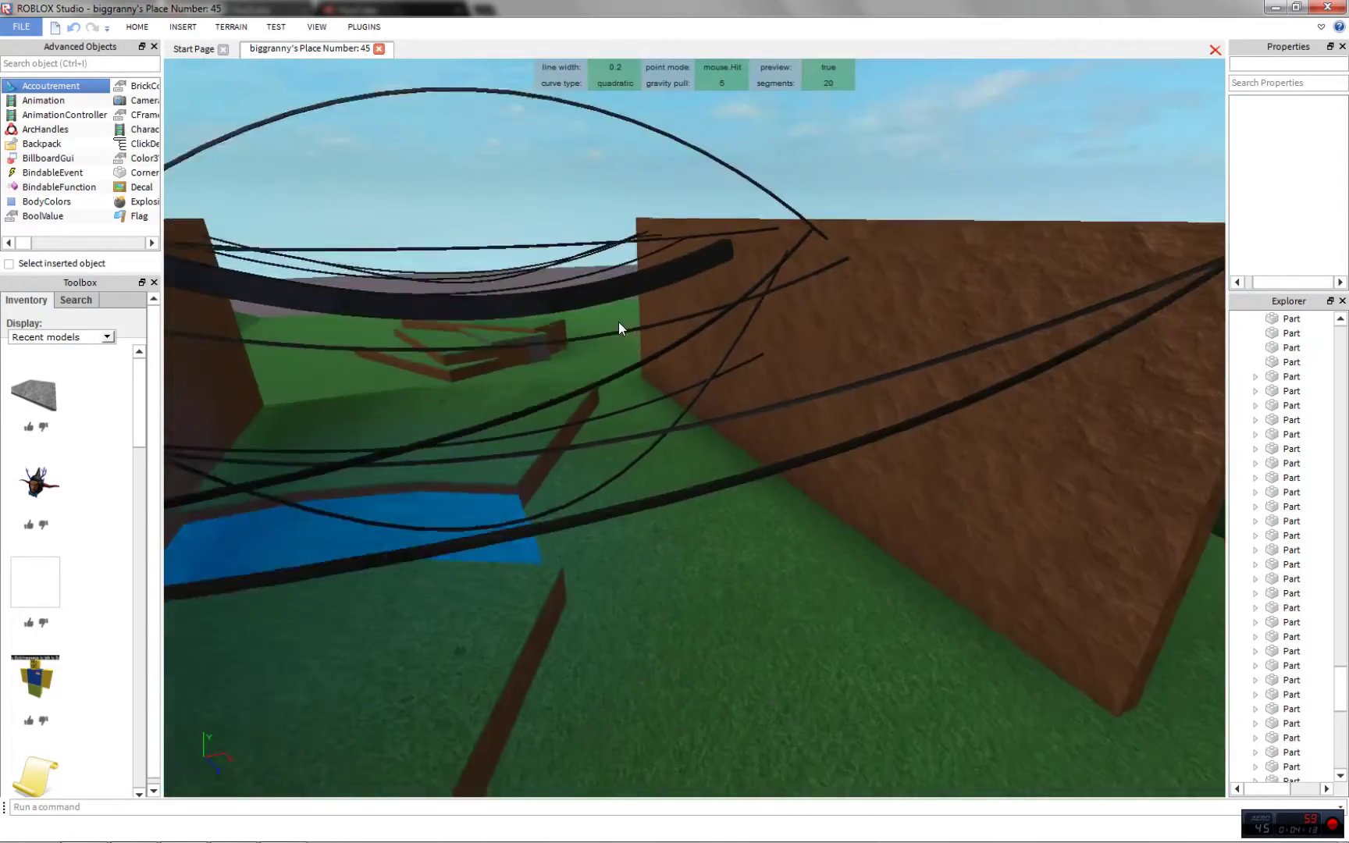
key("s")
key("a")
scroll(619, 321, "down", 5)
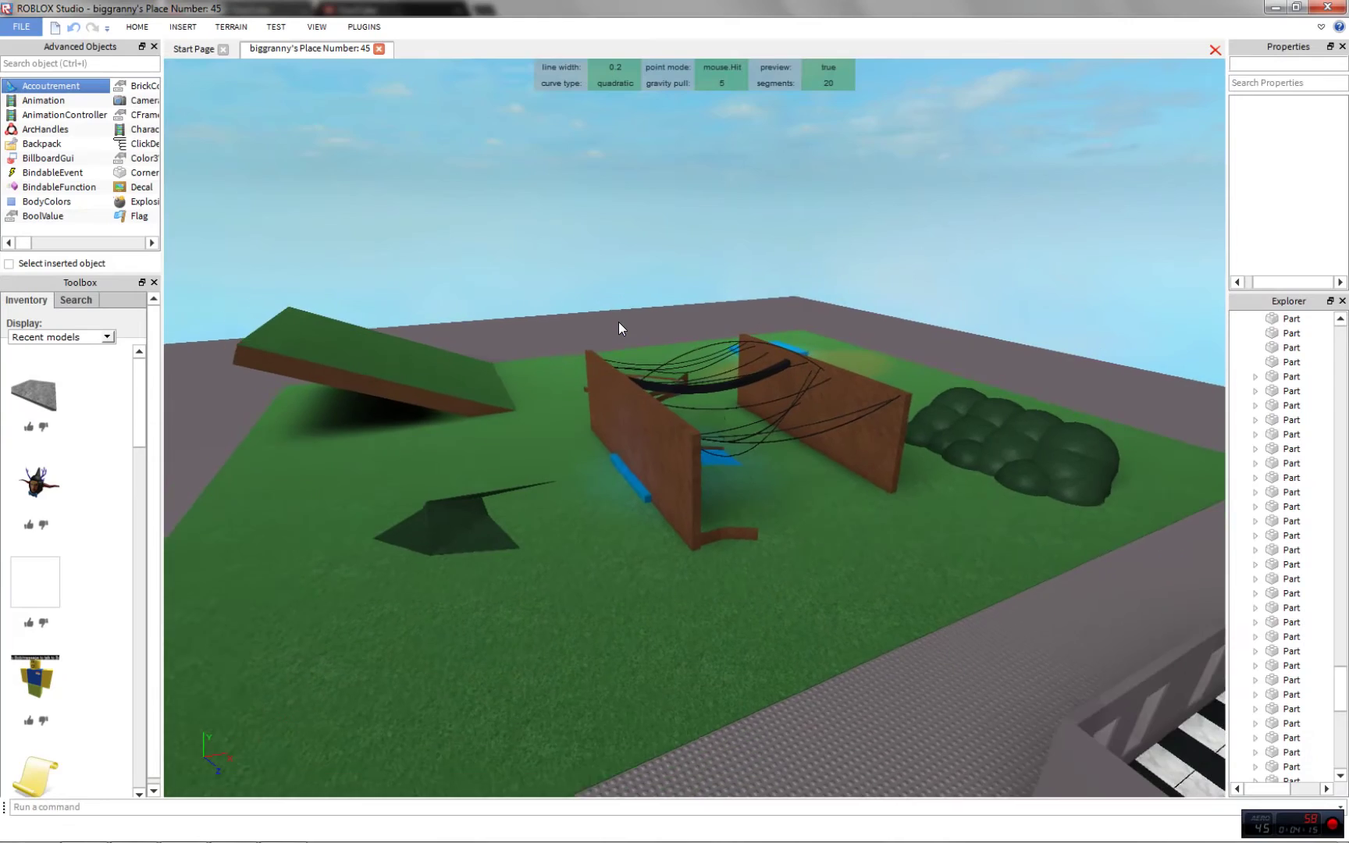
scroll(619, 320, "up", 3)
scroll(619, 322, "down", 6)
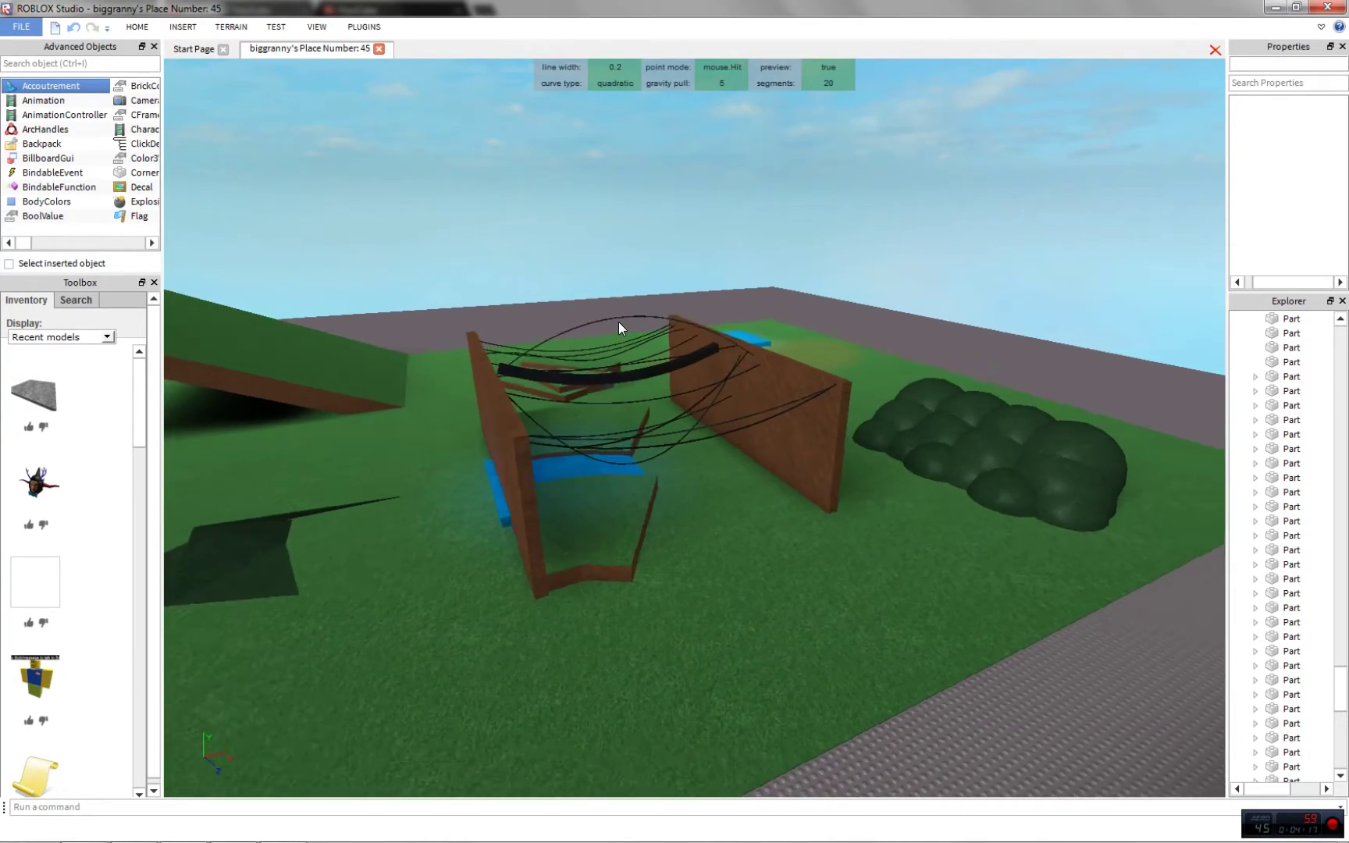
scroll(619, 322, "up", 5)
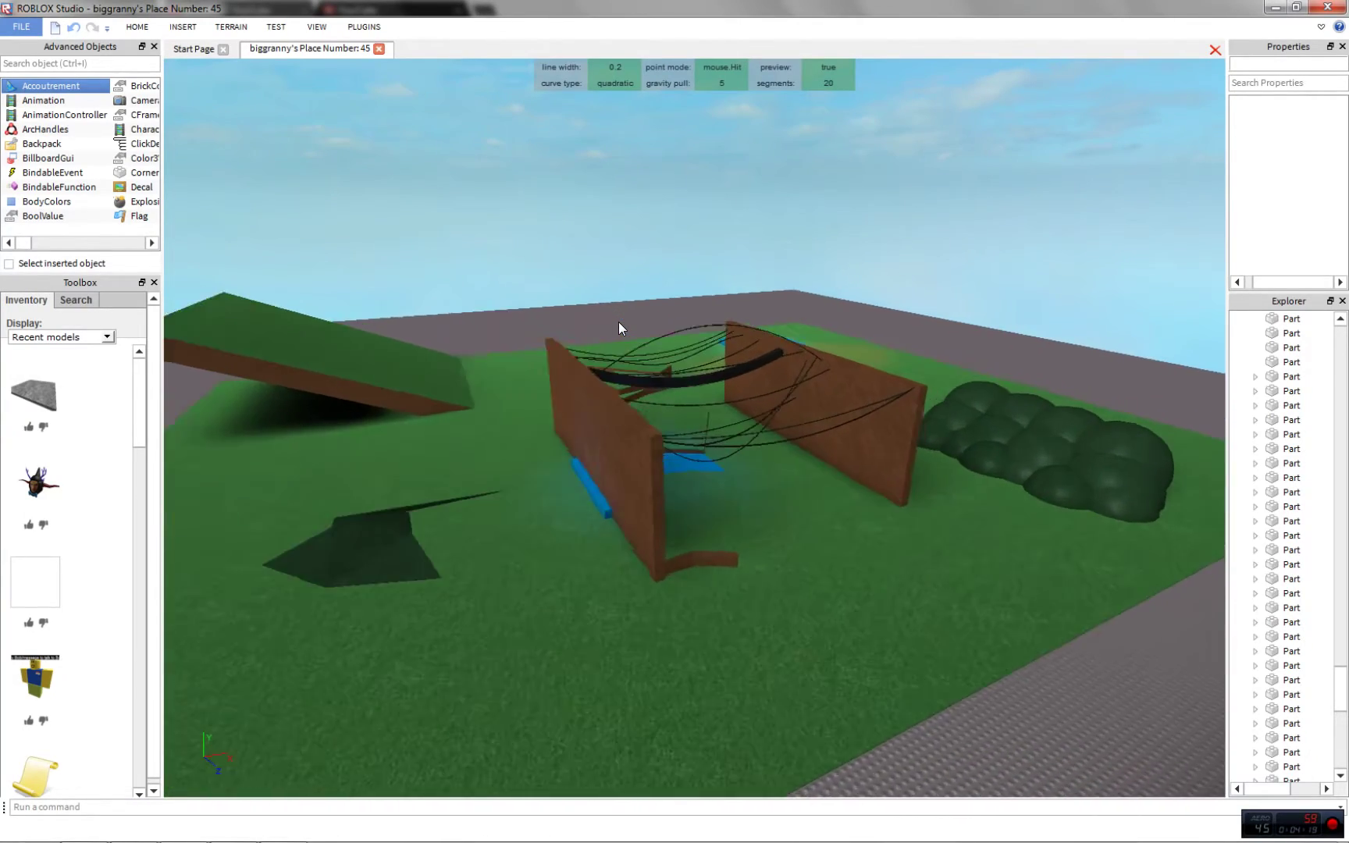
key("a")
key("w")
key("d")
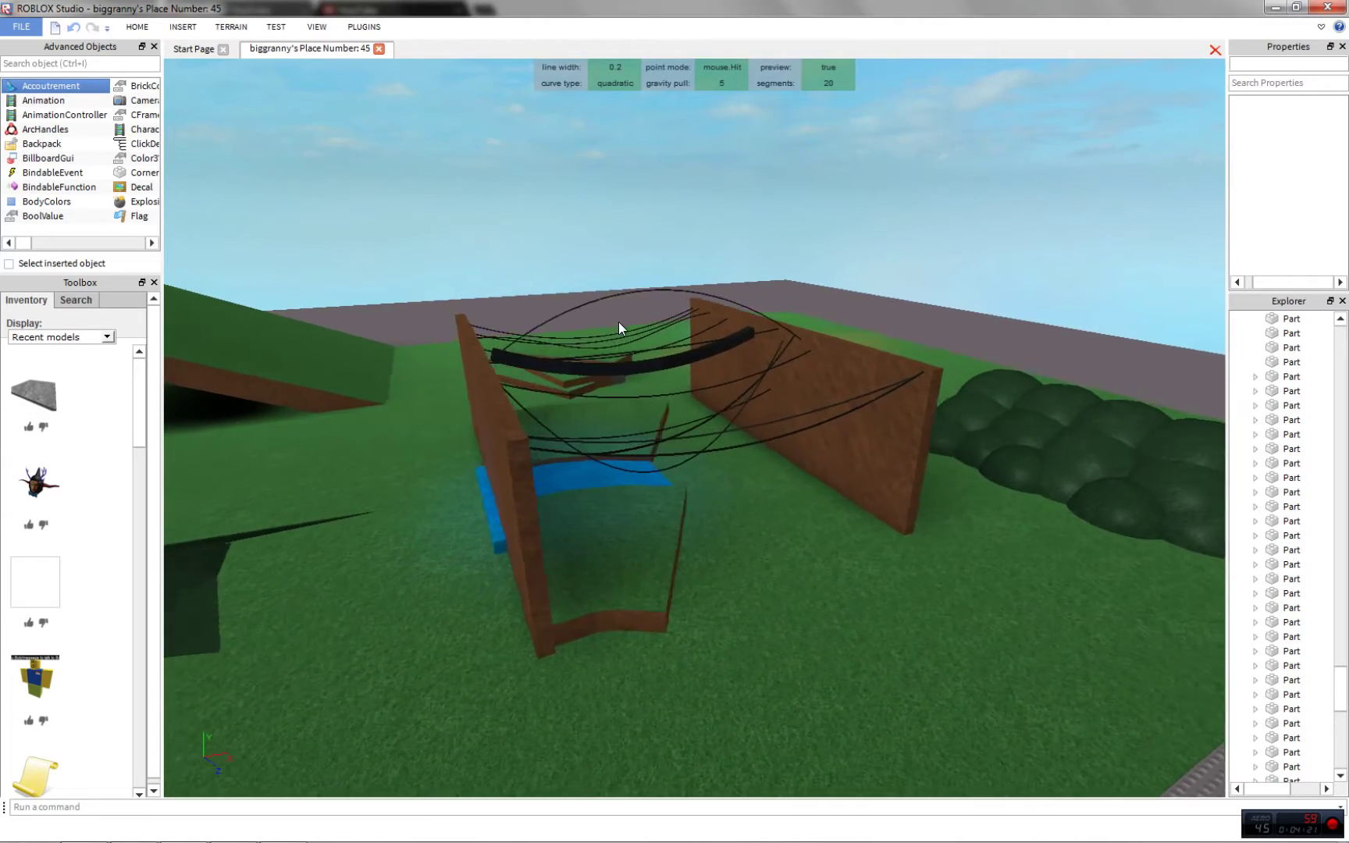
key("s")
scroll(619, 321, "up", 8)
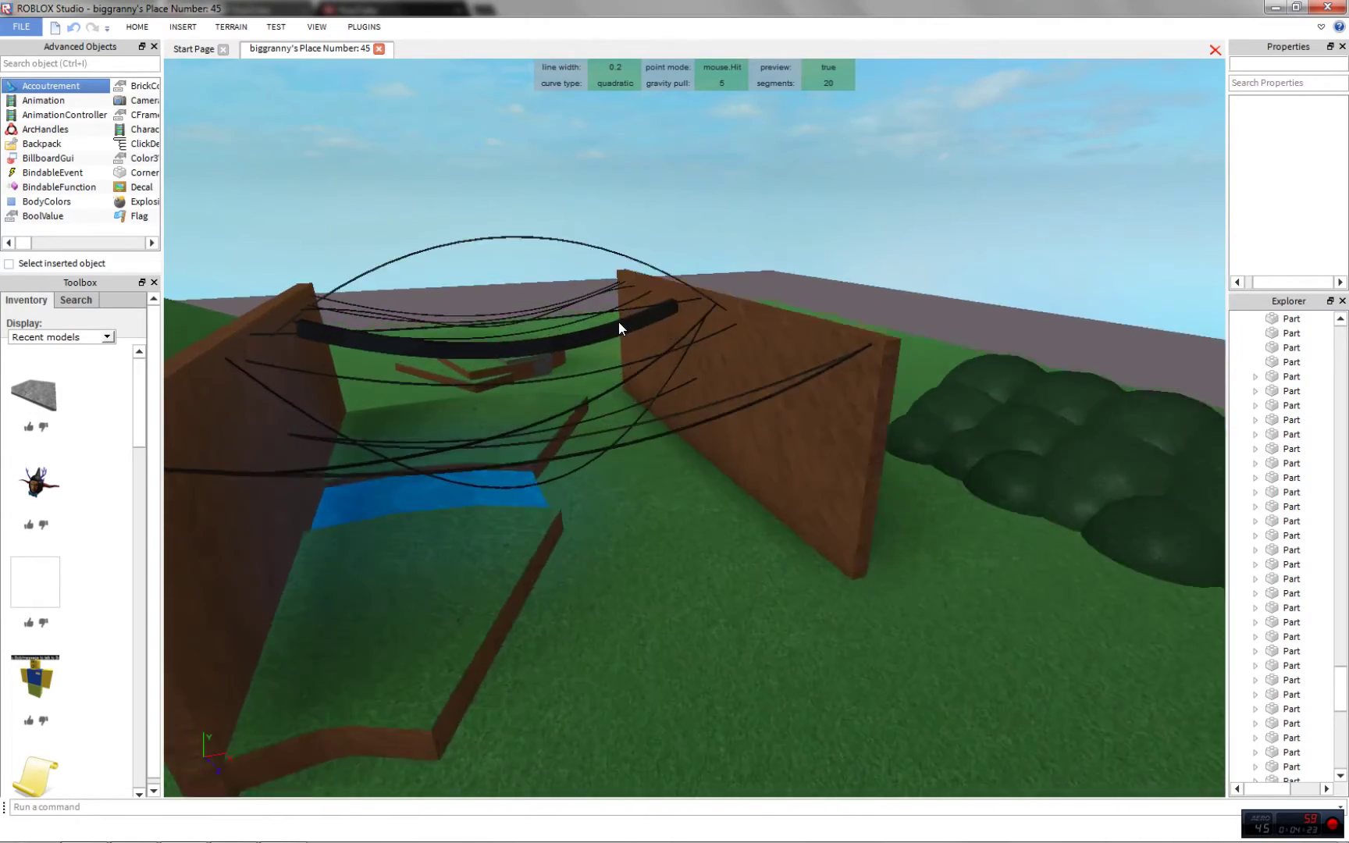
scroll(618, 321, "down", 5)
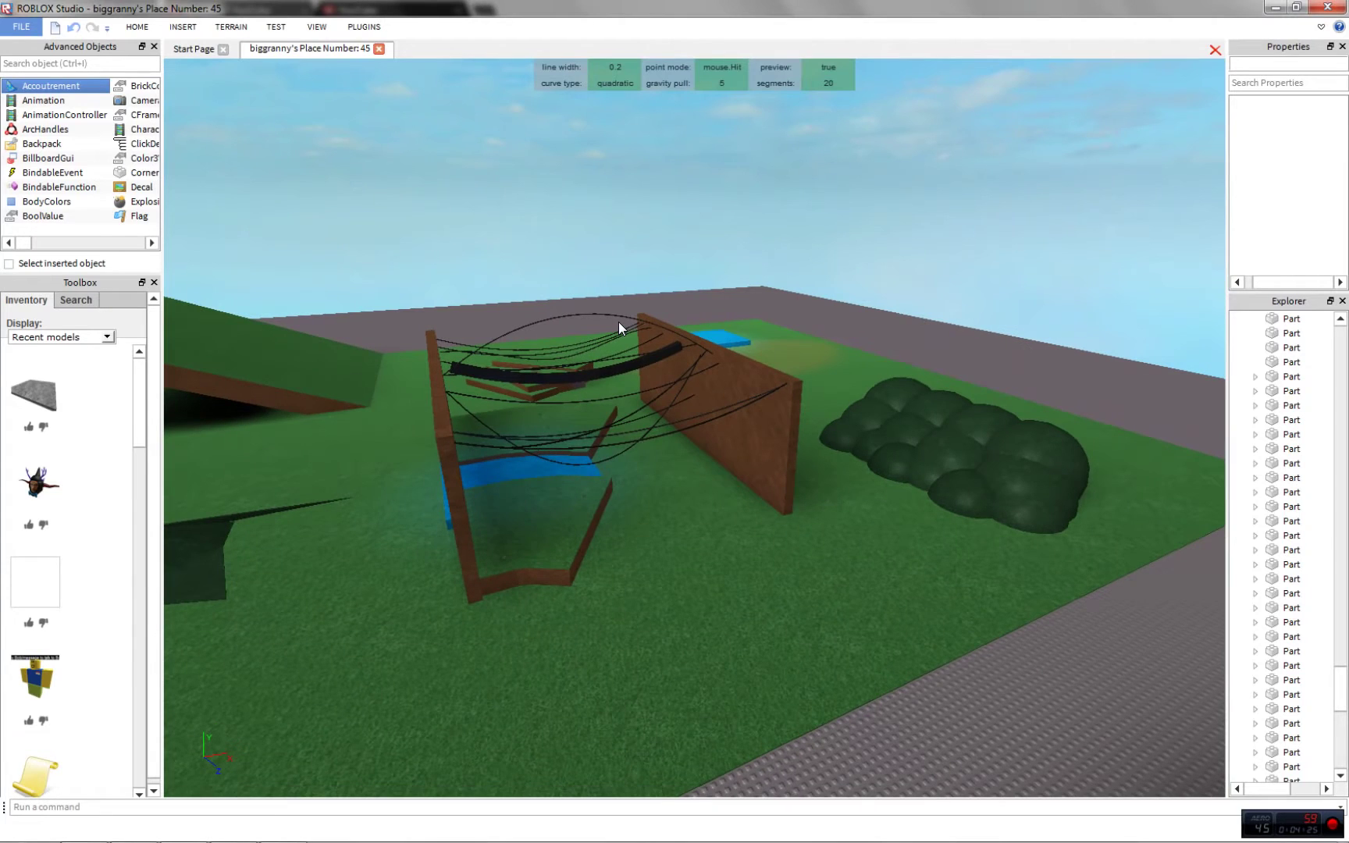
scroll(619, 322, "up", 5)
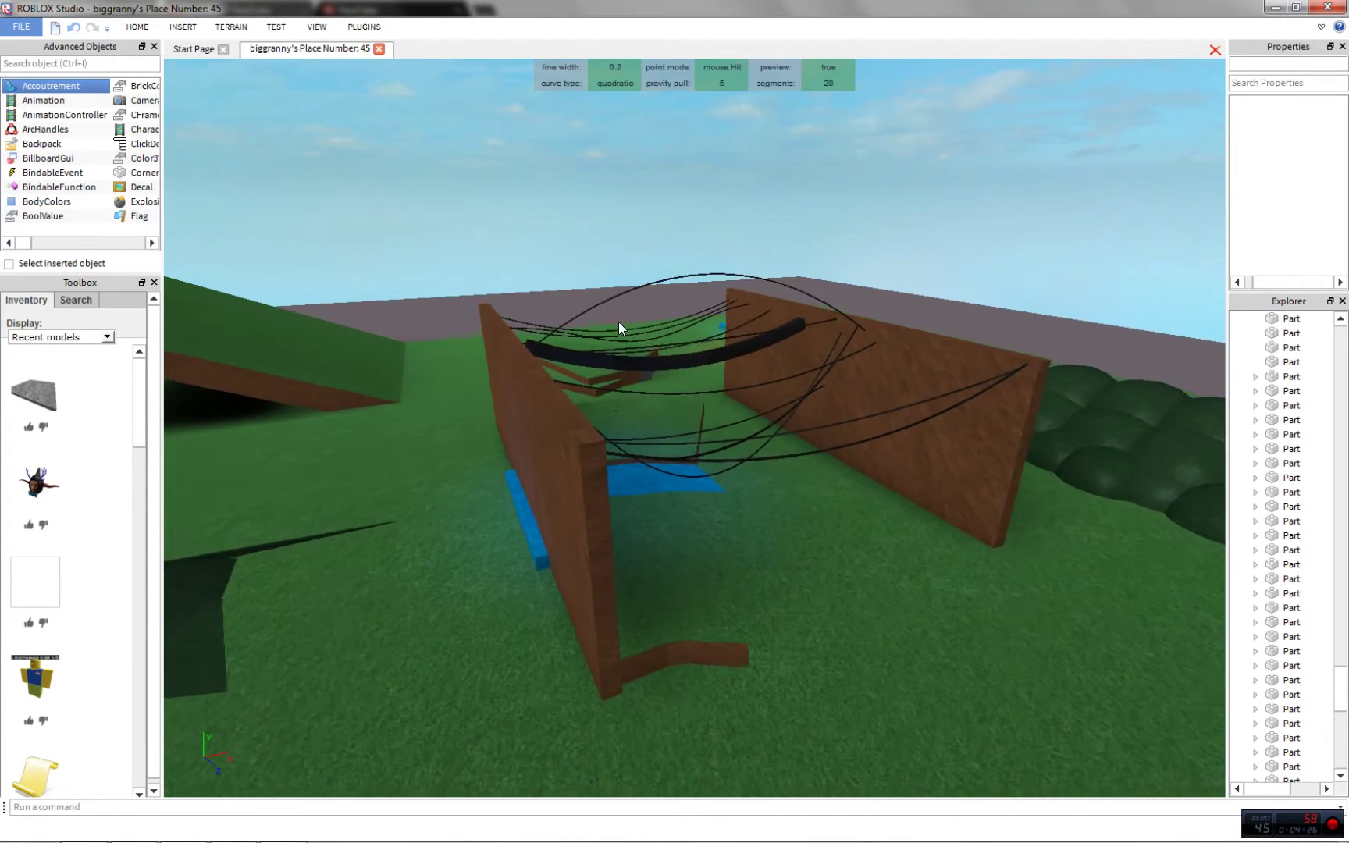
scroll(619, 321, "down", 4)
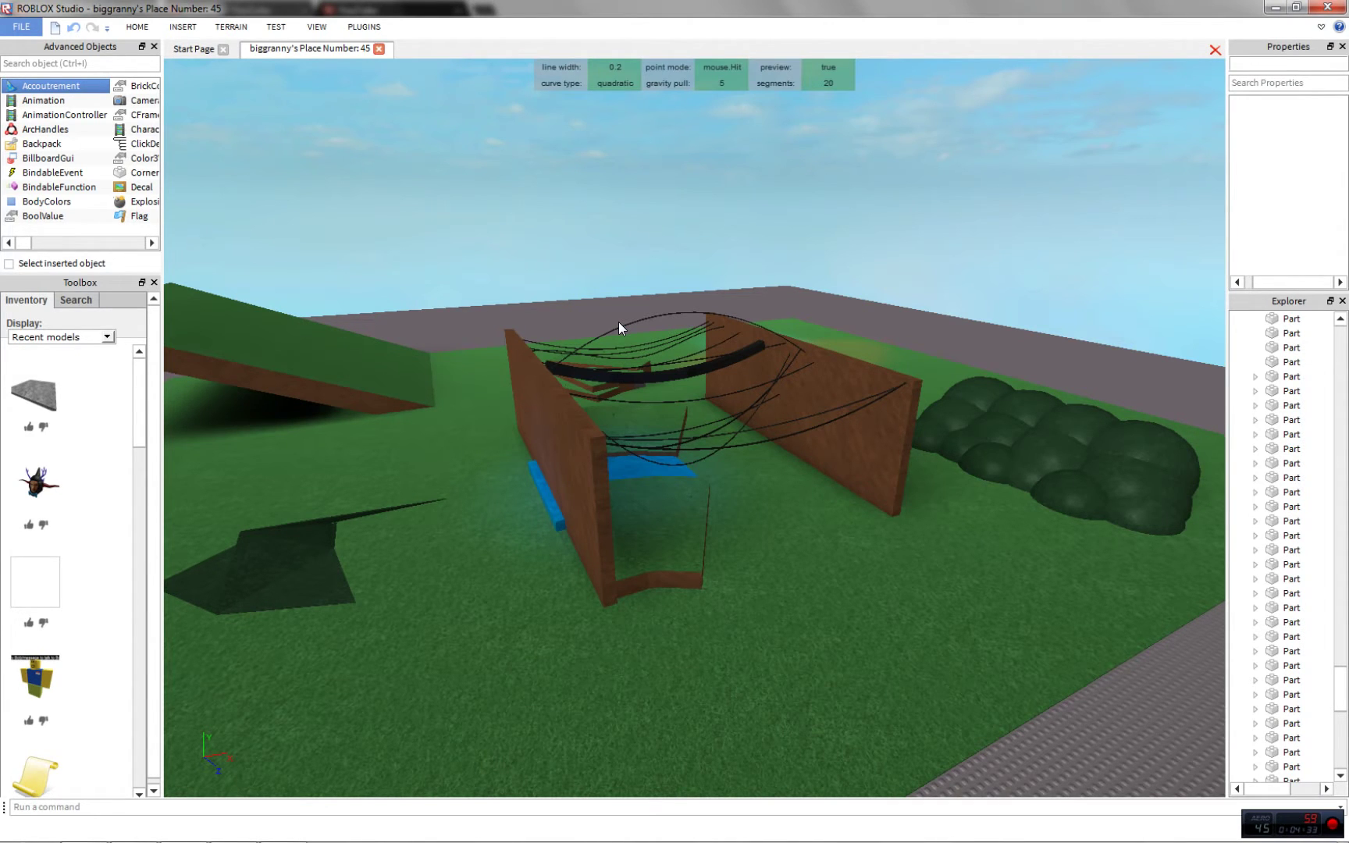
scroll(619, 322, "up", 5)
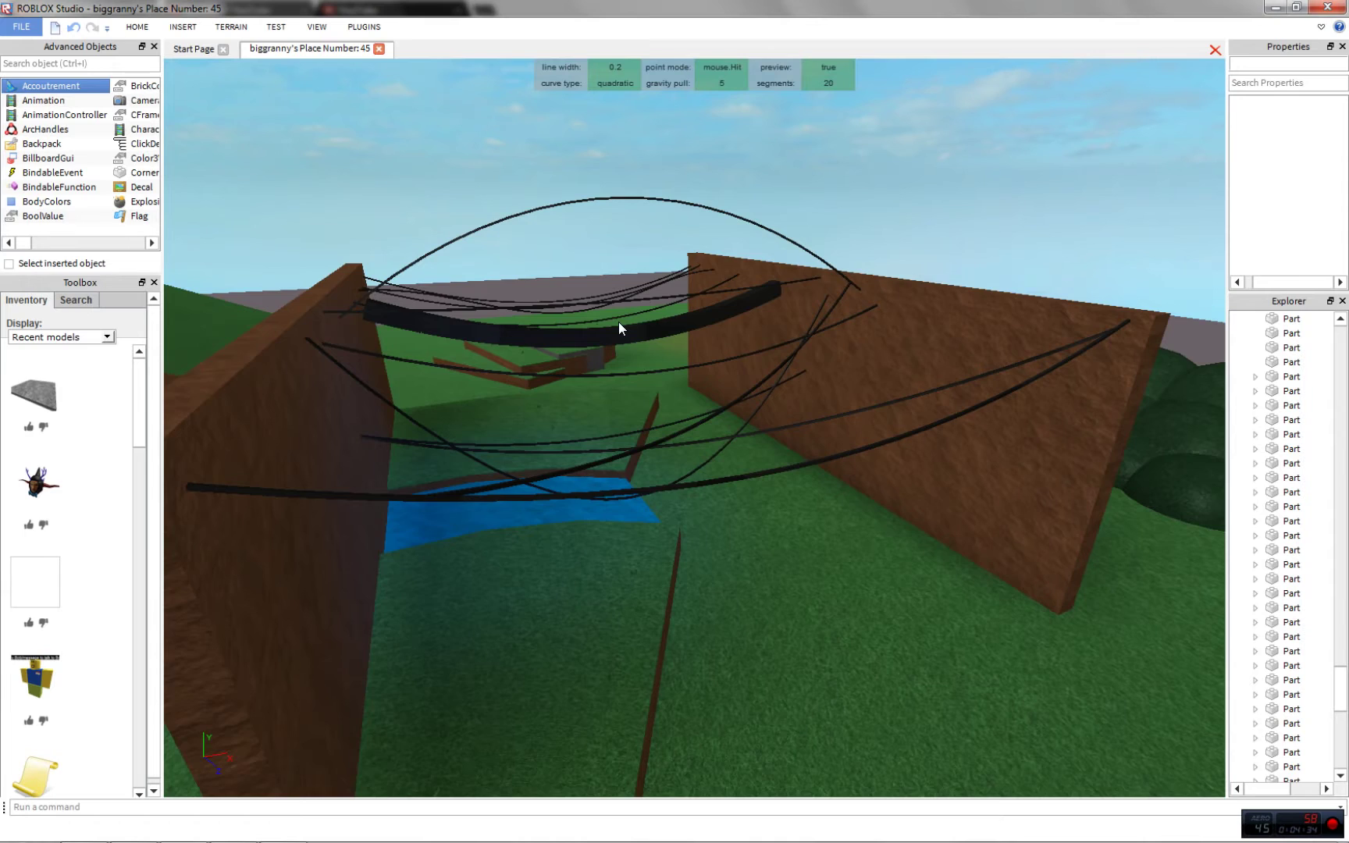
scroll(619, 321, "down", 6)
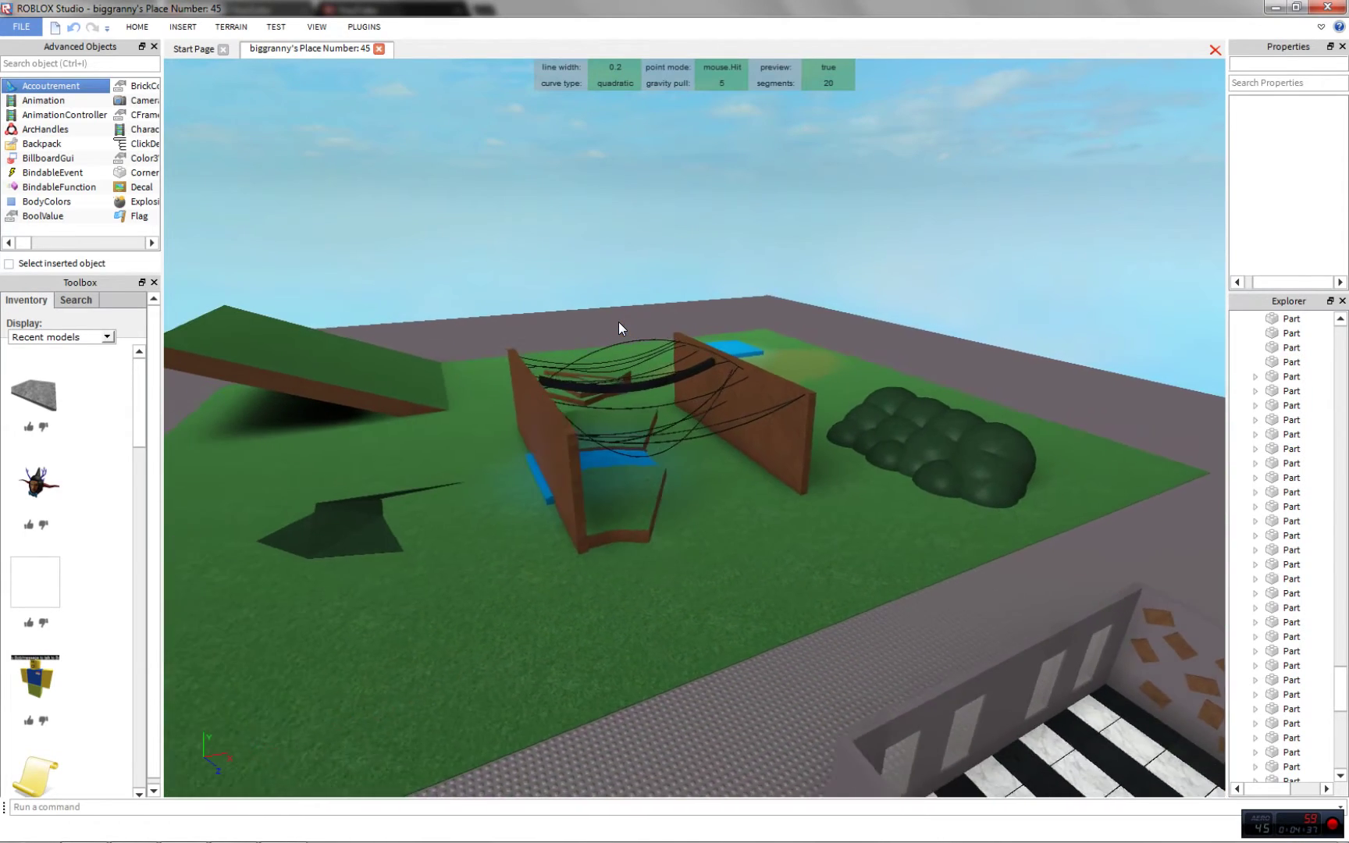
scroll(619, 324, "up", 5)
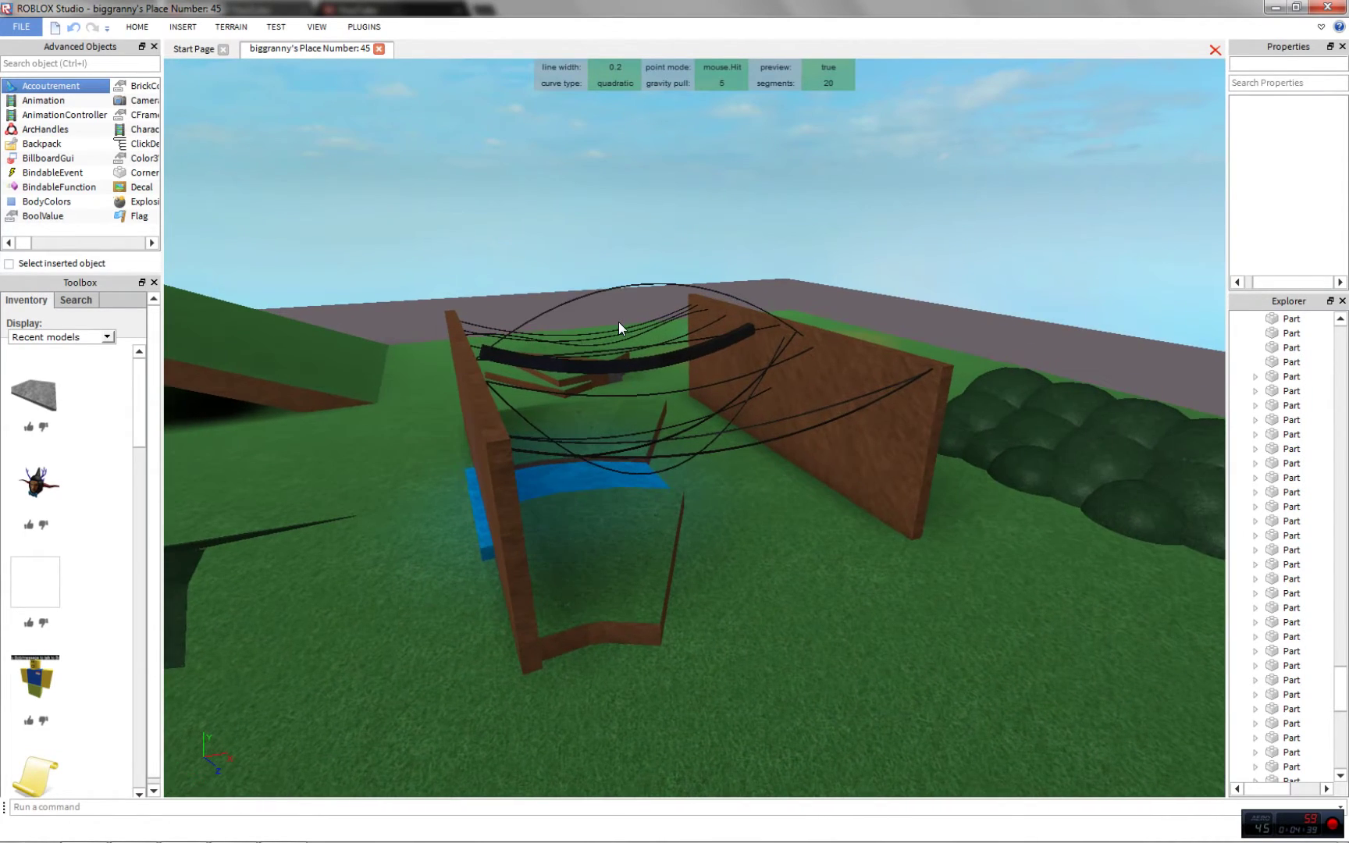
scroll(818, 360, "up", 6)
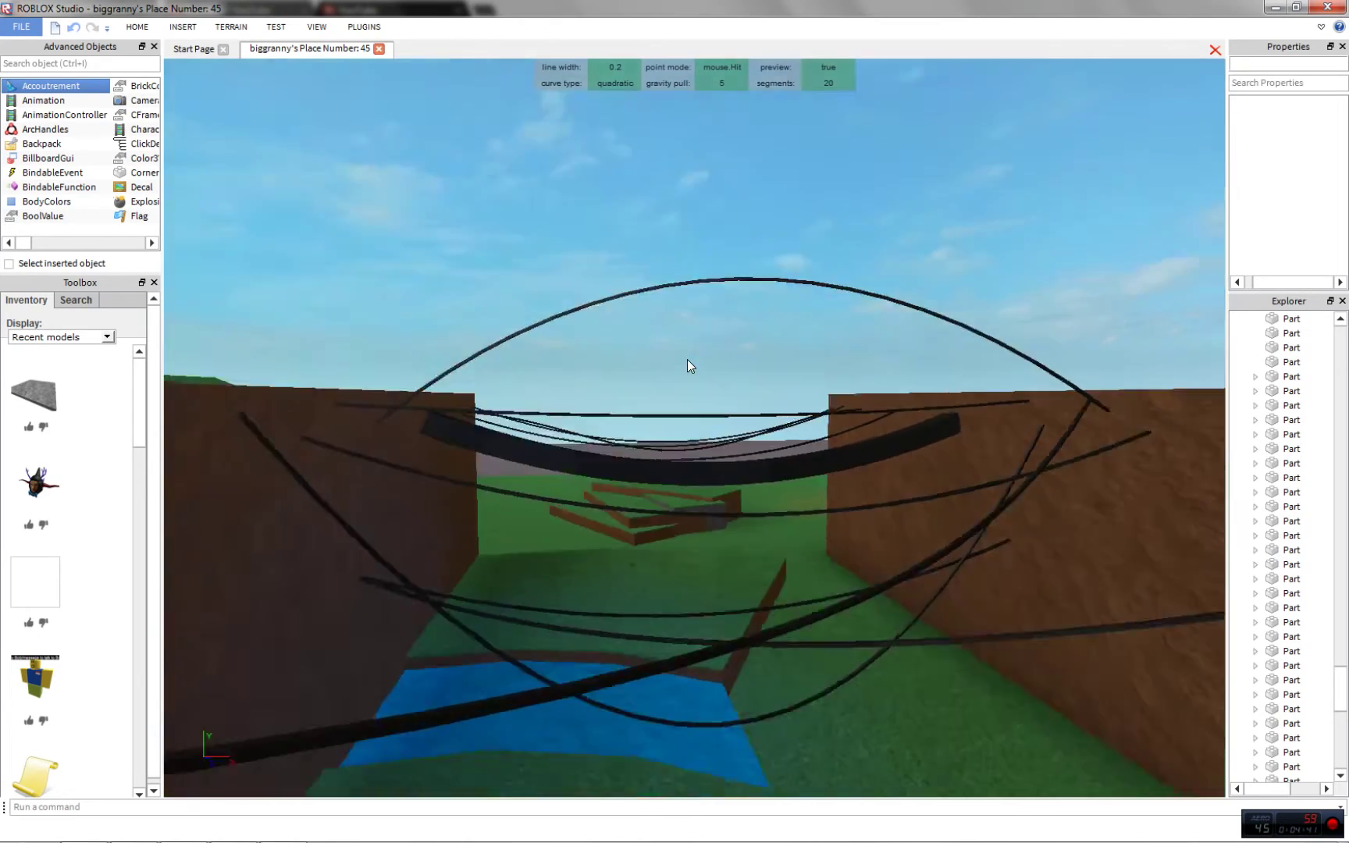
scroll(683, 351, "down", 5)
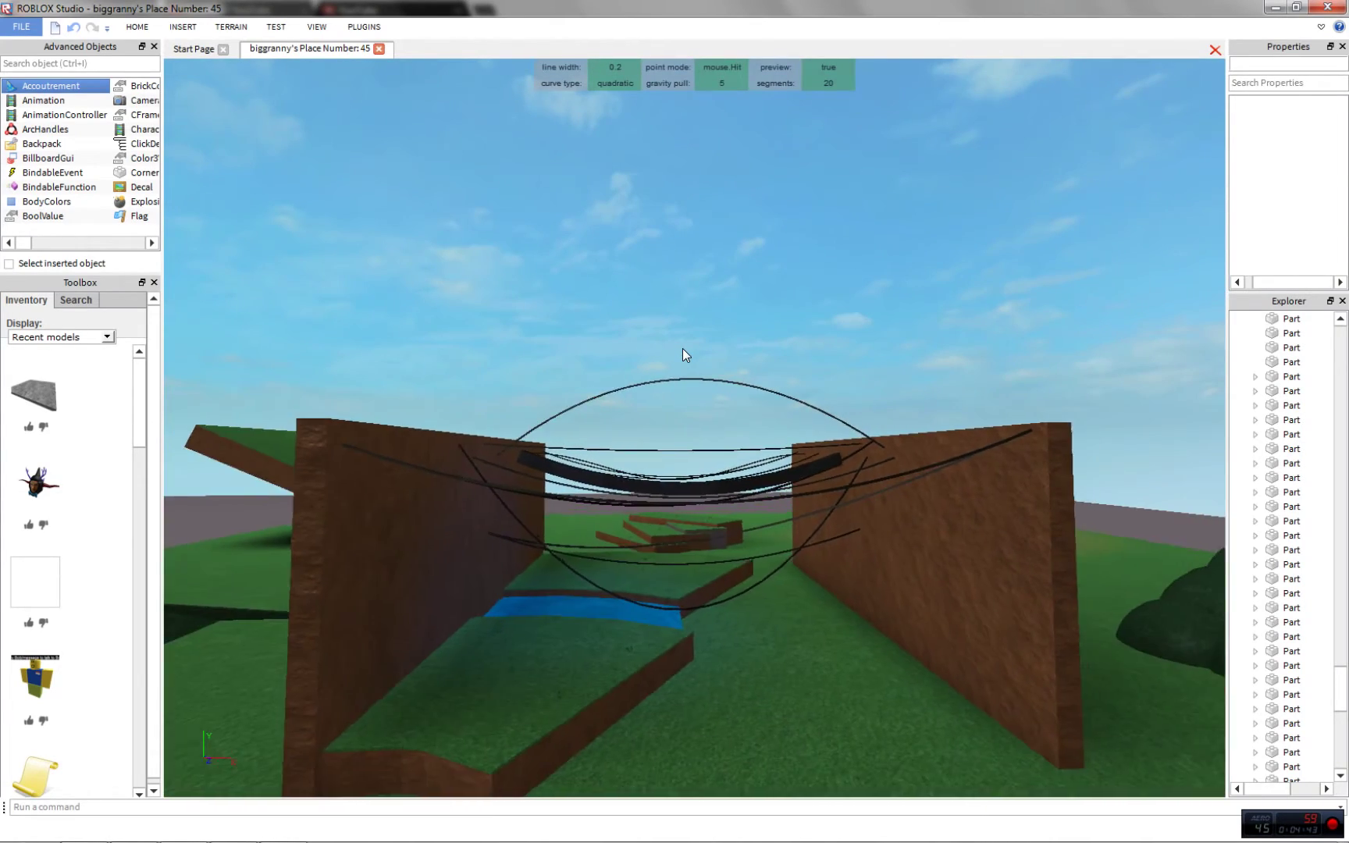
scroll(682, 348, "up", 4)
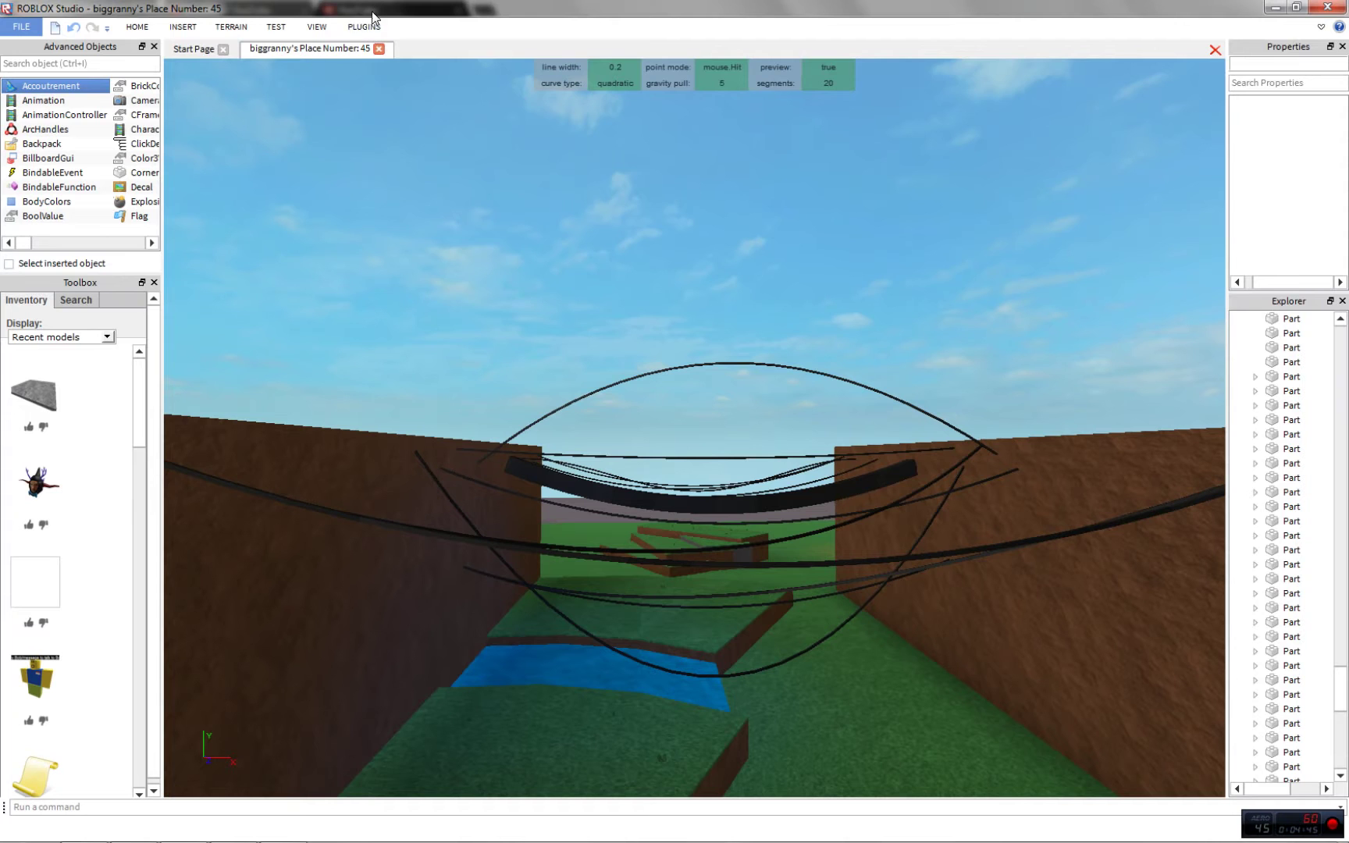
- Display the installed plugins to check the OozleDraw Curve tool, and view the roped walls from the near end
left_click(364, 26)
right_click_drag(570, 274, 597, 272)
key("s")
key("d")
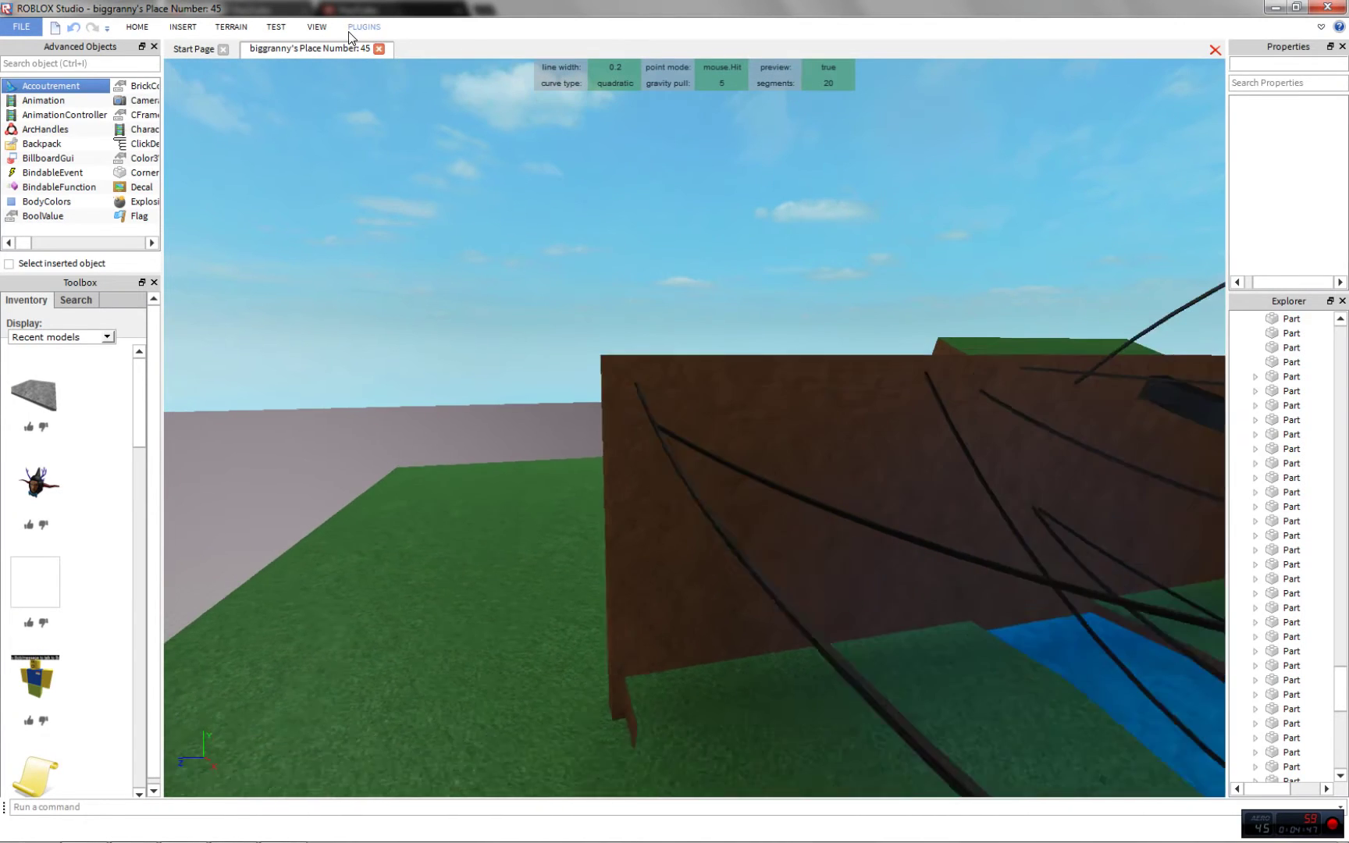
left_click(362, 30)
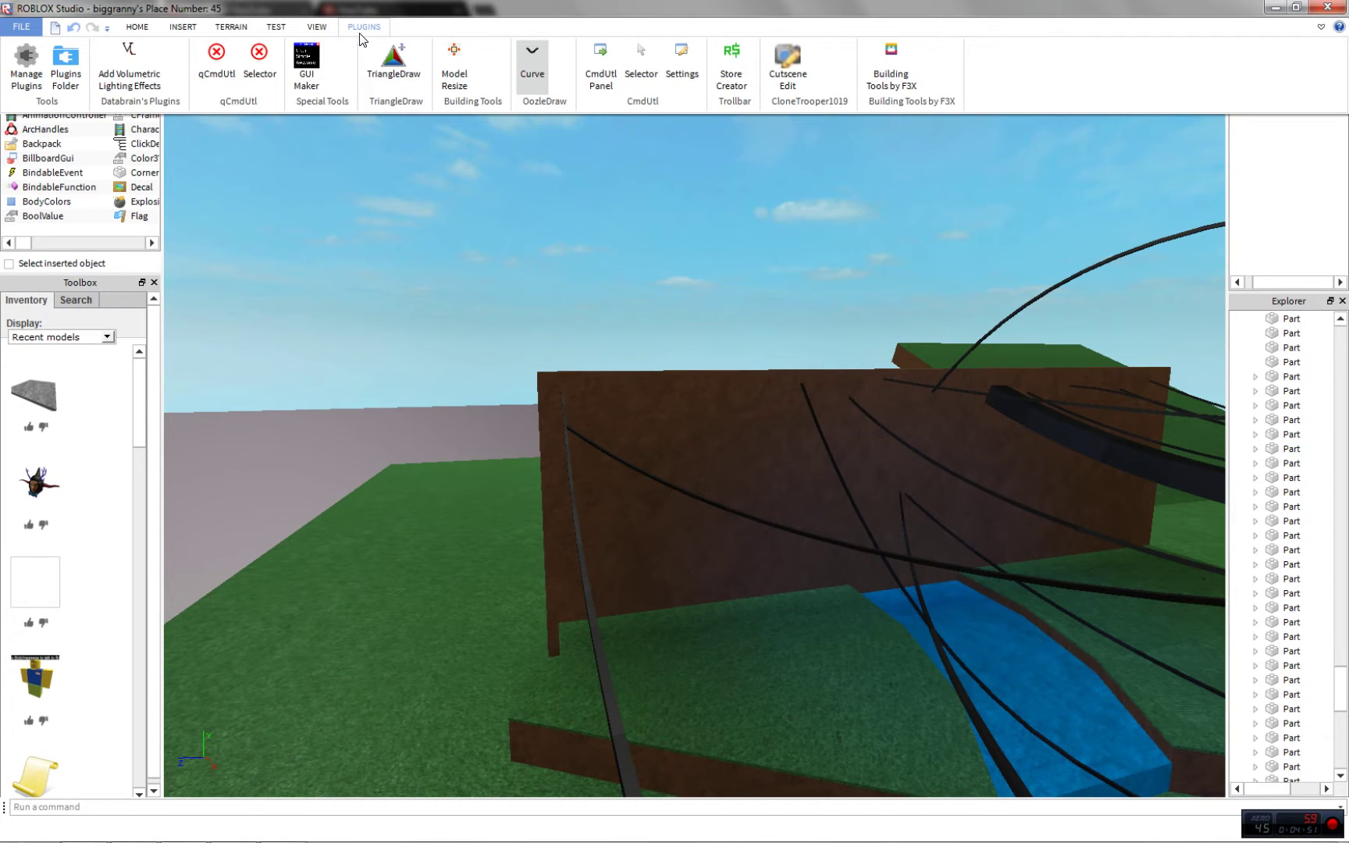
key("s")
right_click_drag(389, 137, 490, 170)
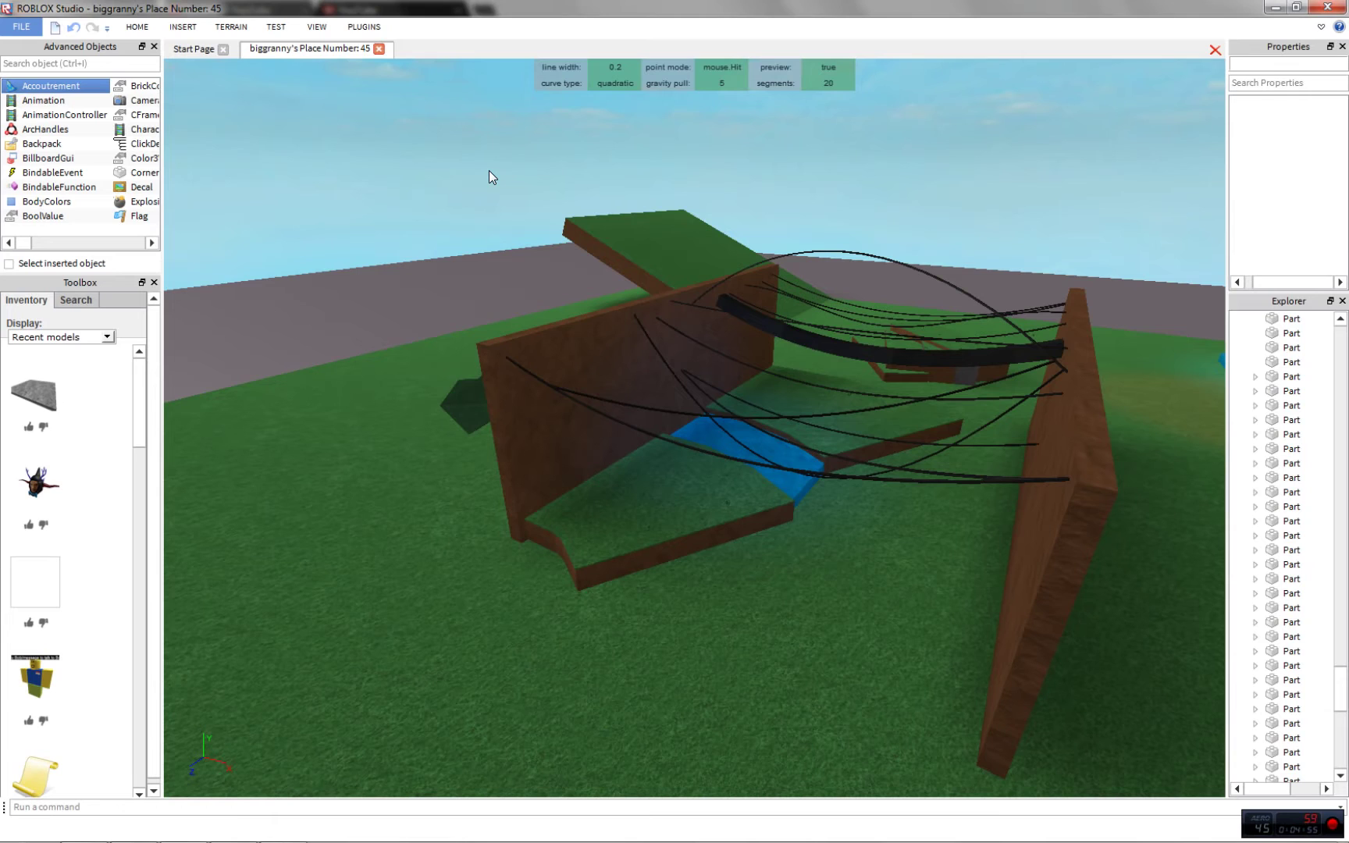